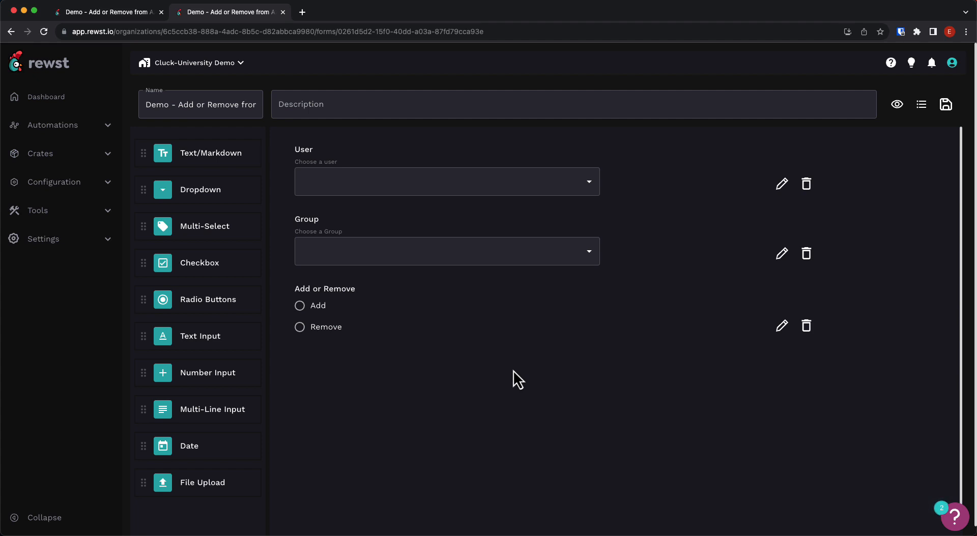
Step: Reorder the form so Add or Remove sits between User and Group, and publish the changes
left_click_drag(503, 349, 478, 257)
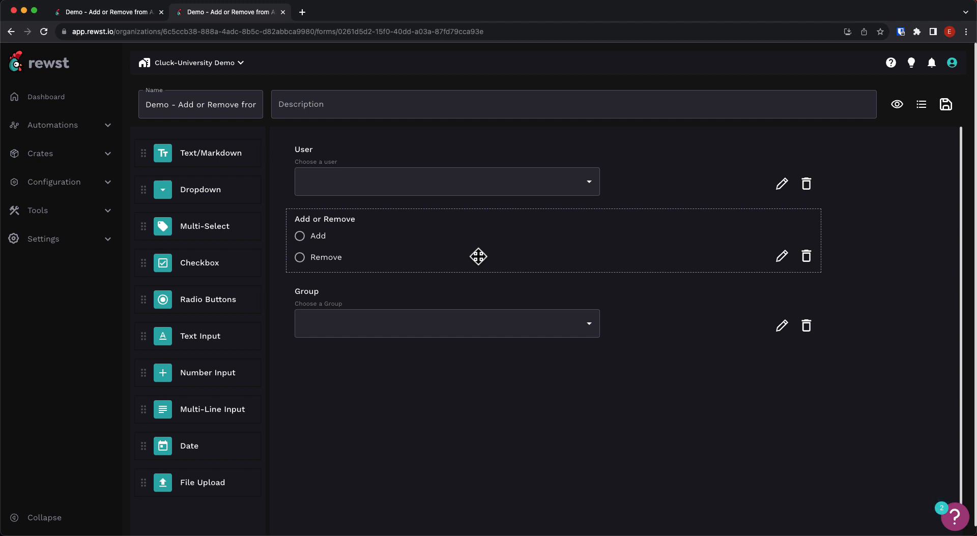
left_click(942, 108)
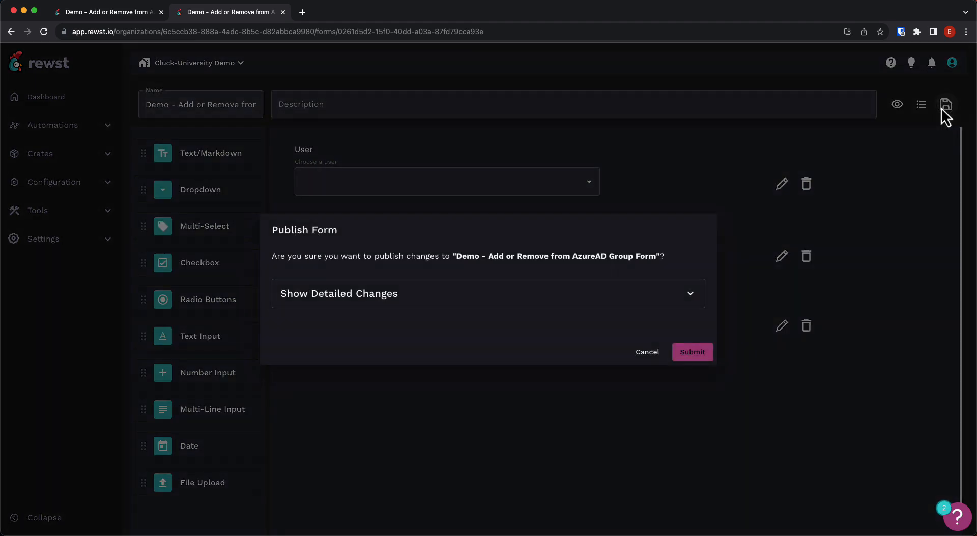
left_click(693, 352)
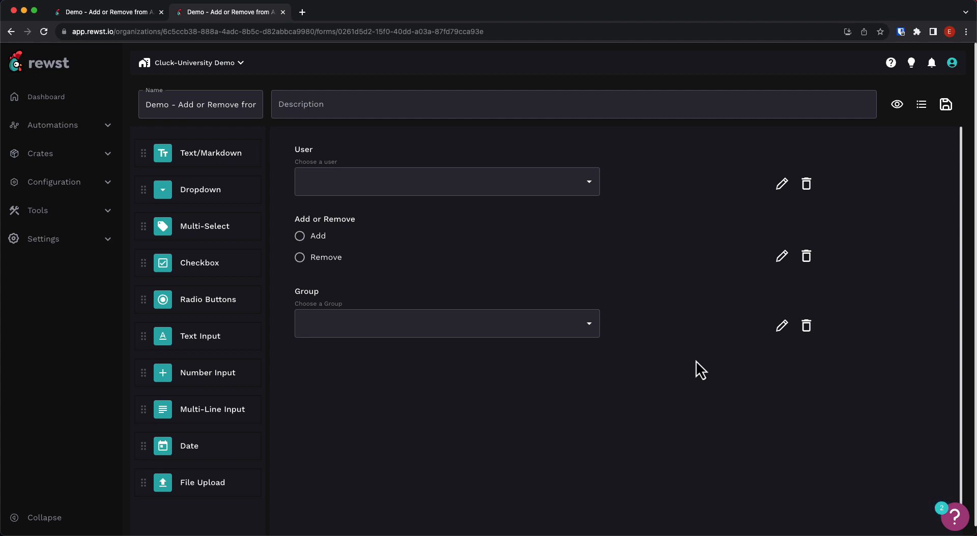
Step: Create a new workflow named "Demo - Option Generator for Groups based on User Membership"
left_click(86, 133)
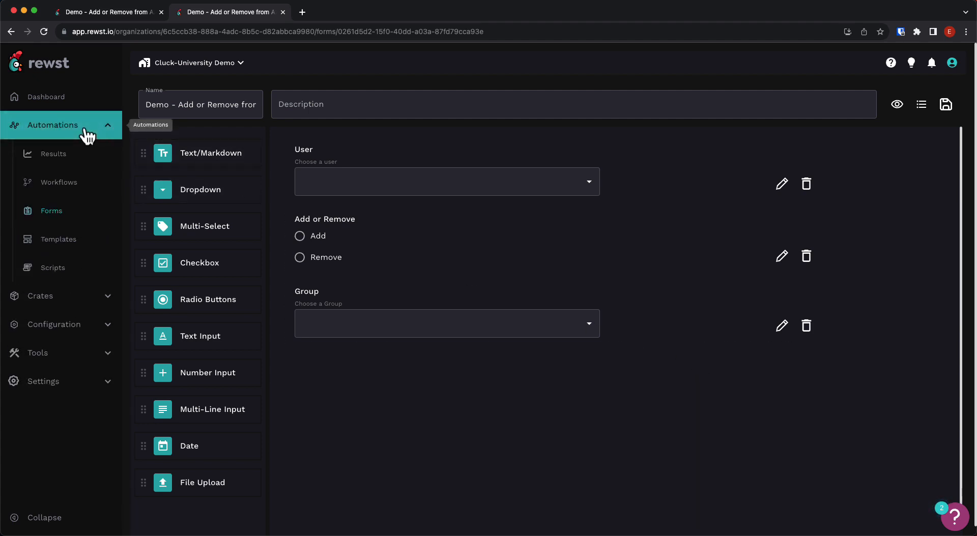
left_click(84, 179)
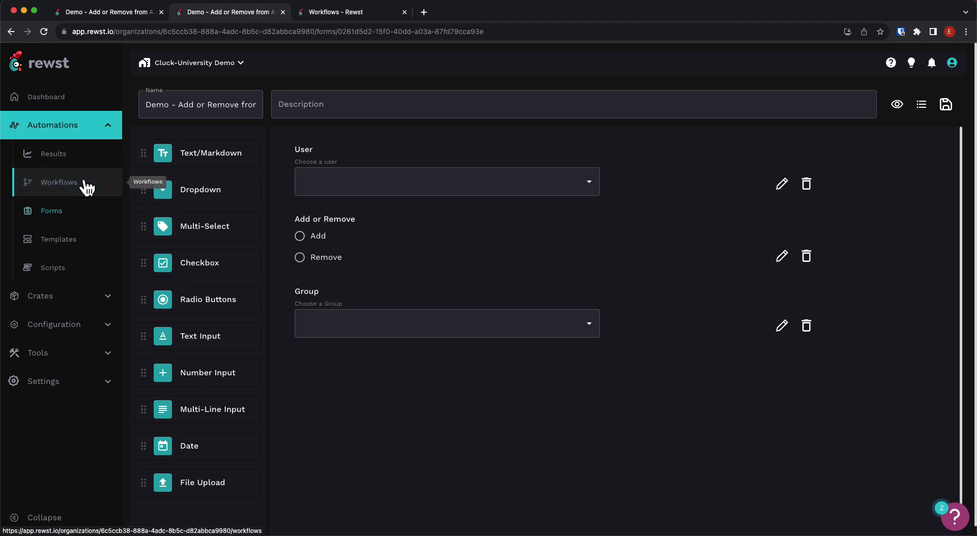
left_click(341, 13)
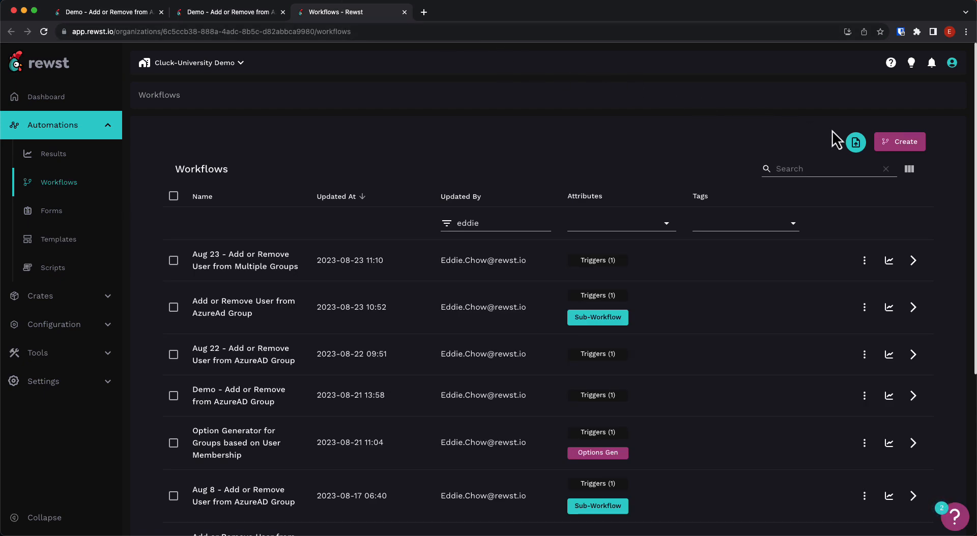
left_click(906, 142)
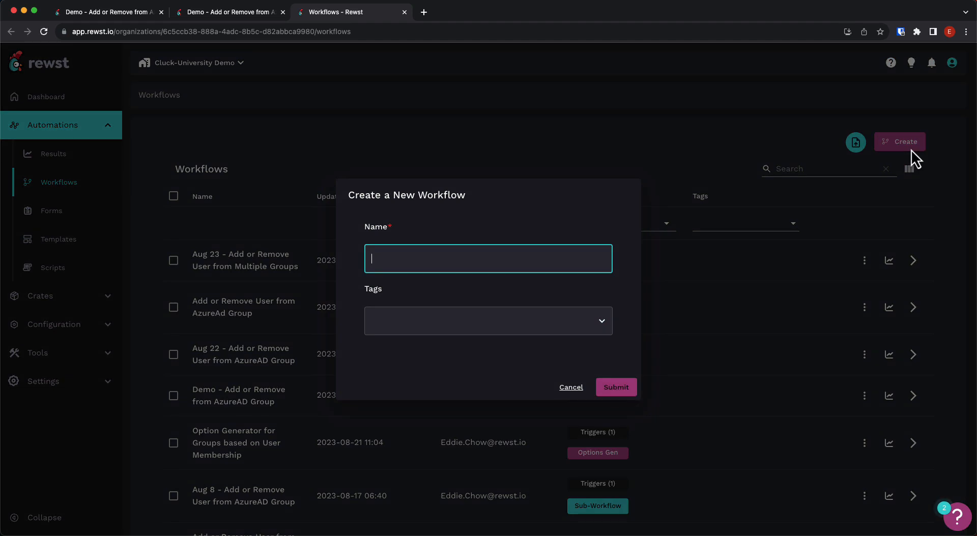
type("Demo -")
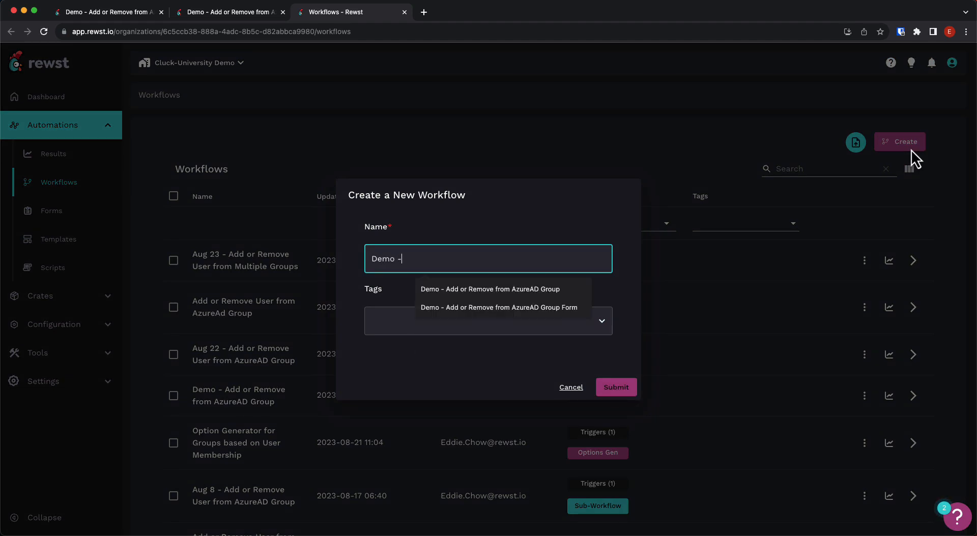
type(" Option ")
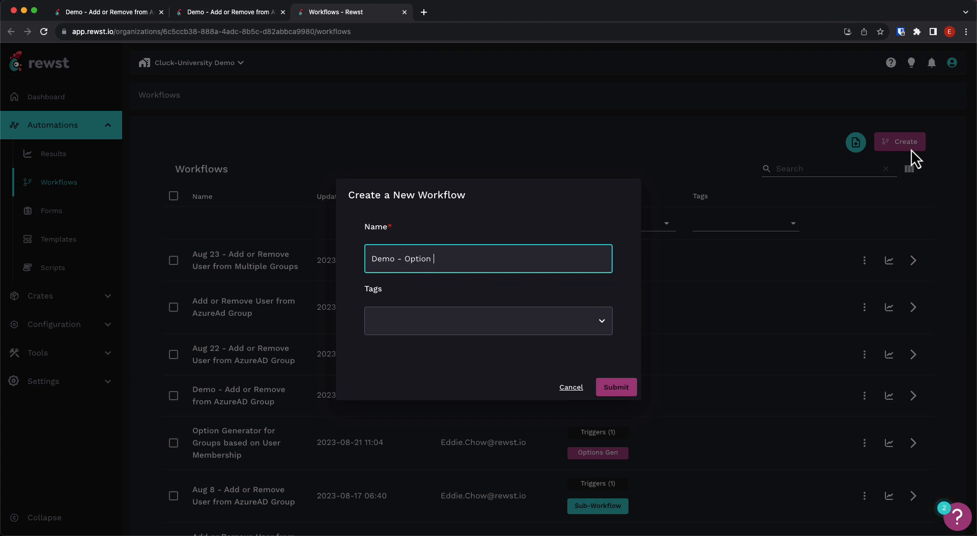
type("Generator for Groups based o")
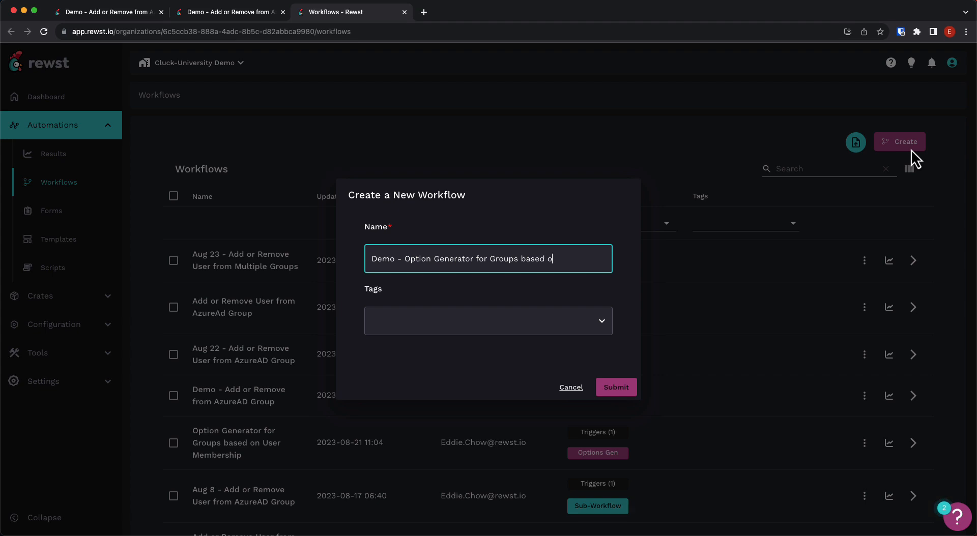
type("n User Membership")
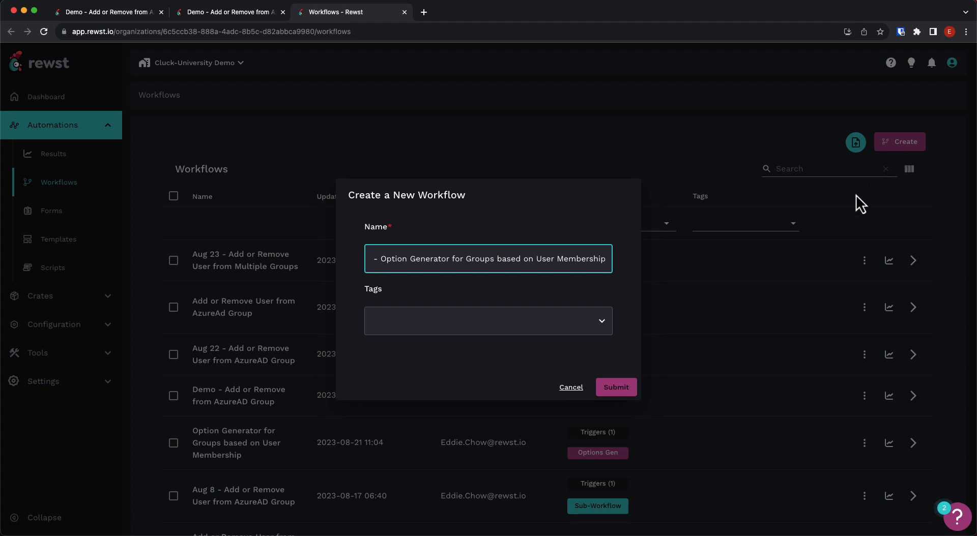
left_click(616, 390)
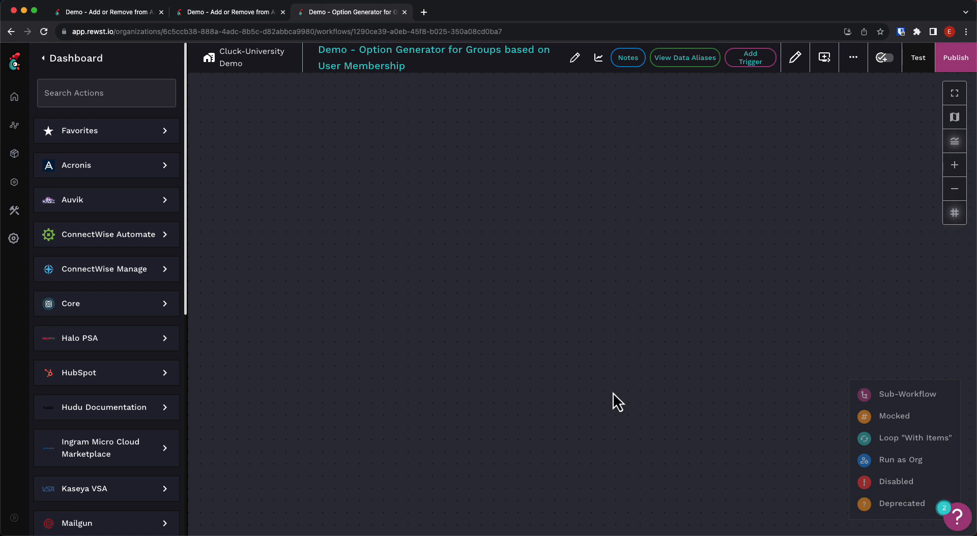
Step: In the workflow's configuration, set the type to Option Generator and the time saved to 300 seconds
left_click(802, 62)
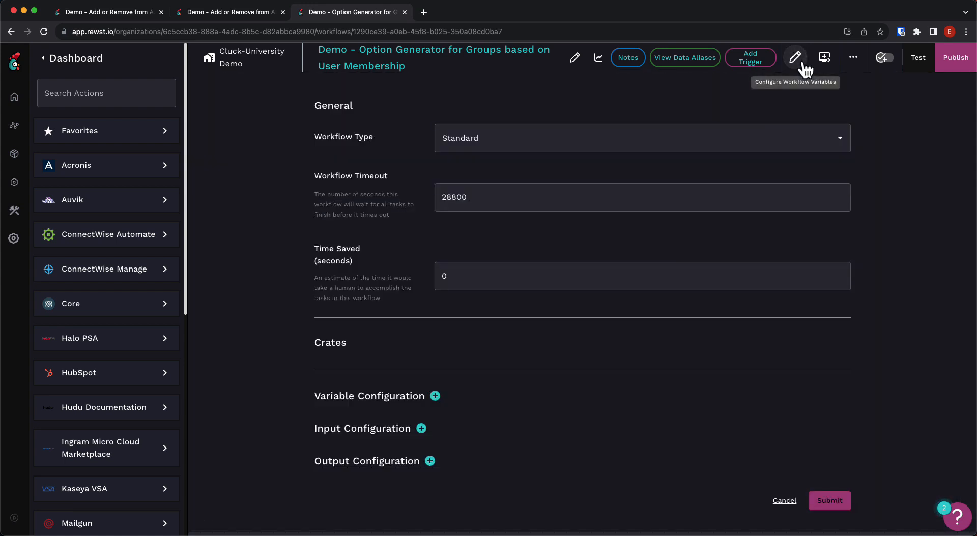
left_click(767, 139)
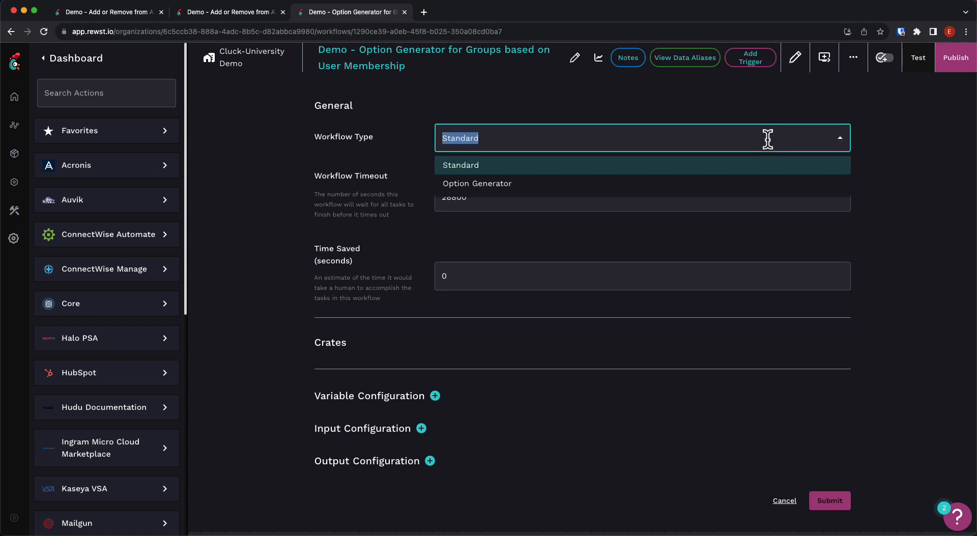
left_click(745, 186)
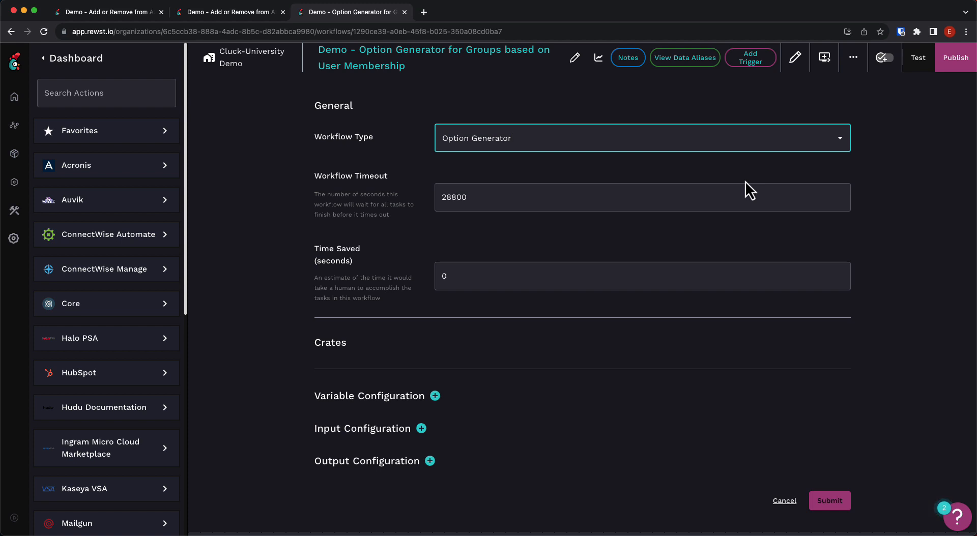
double_click(522, 273)
type("300")
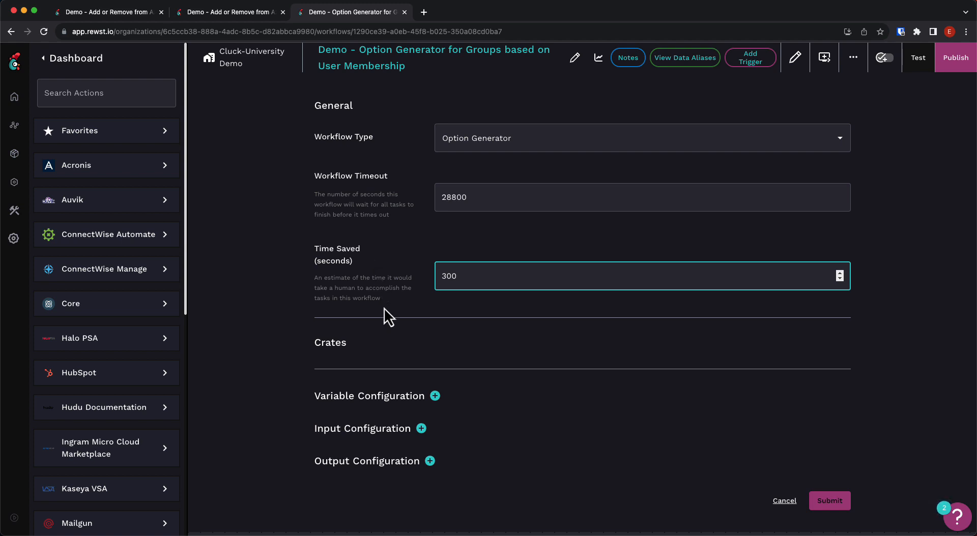
Step: Add two required text inputs to the workflow, named user_id and action
left_click(420, 429)
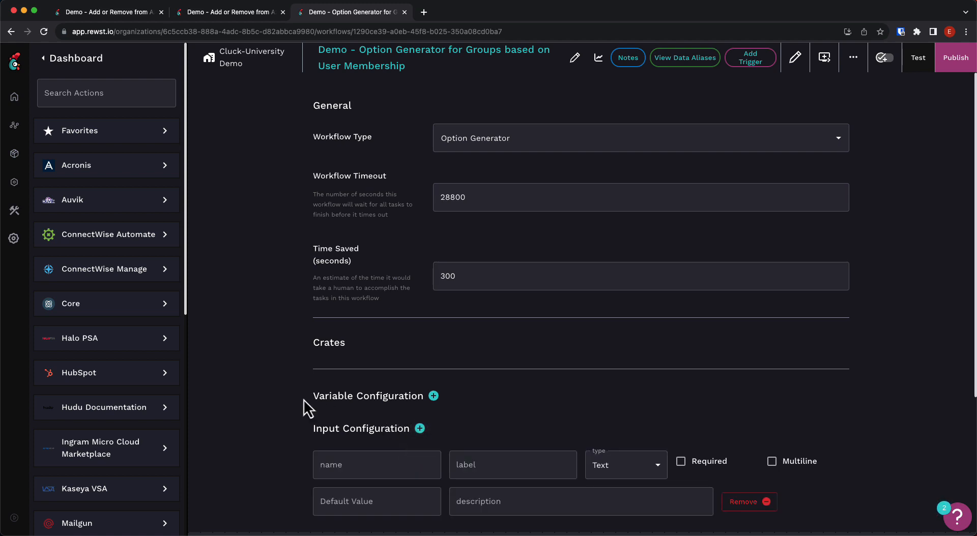
scroll(303, 399, "down", 3)
left_click(351, 345)
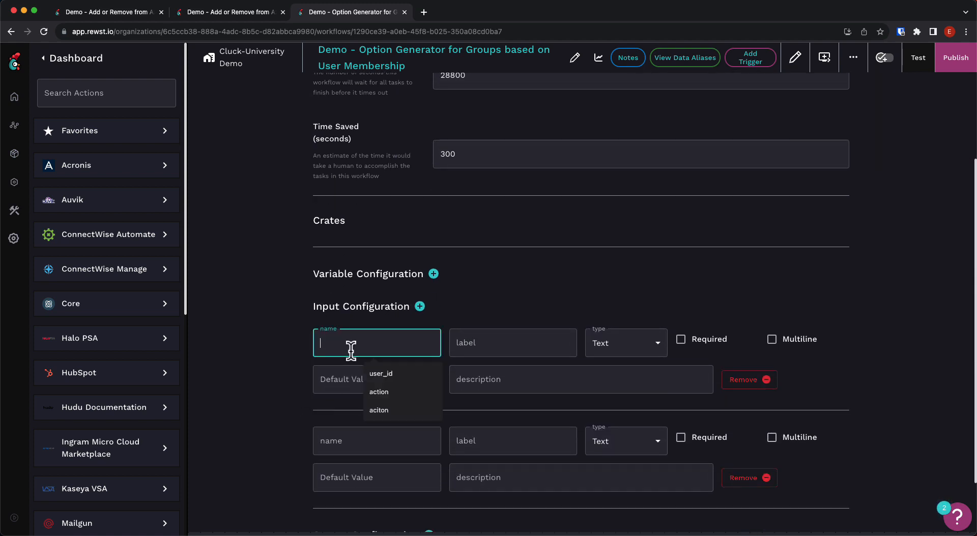
type("user_id")
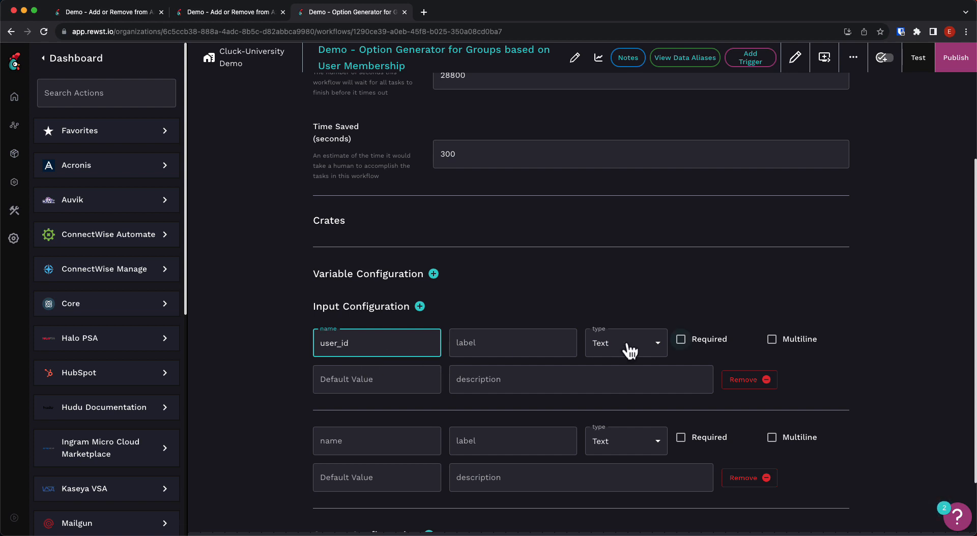
left_click(688, 342)
left_click(396, 440)
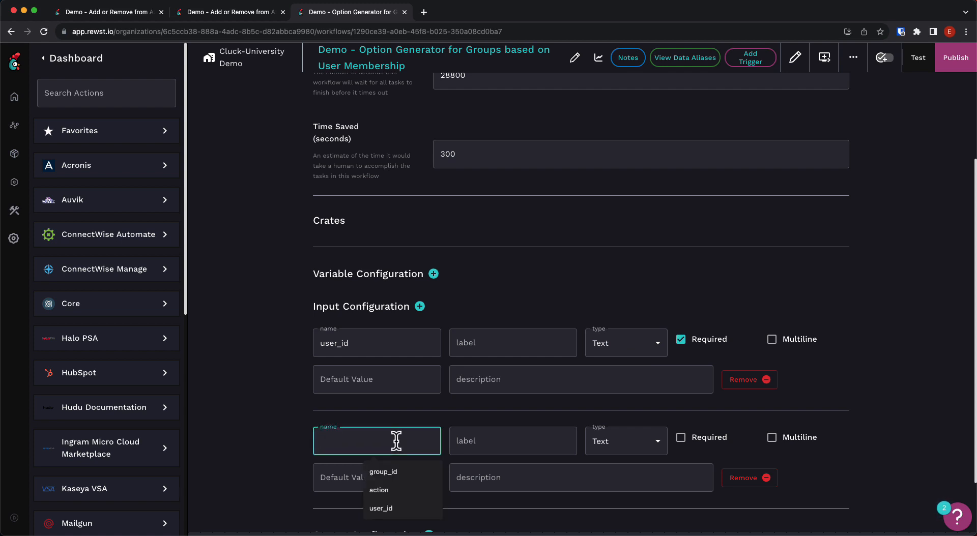
type("action")
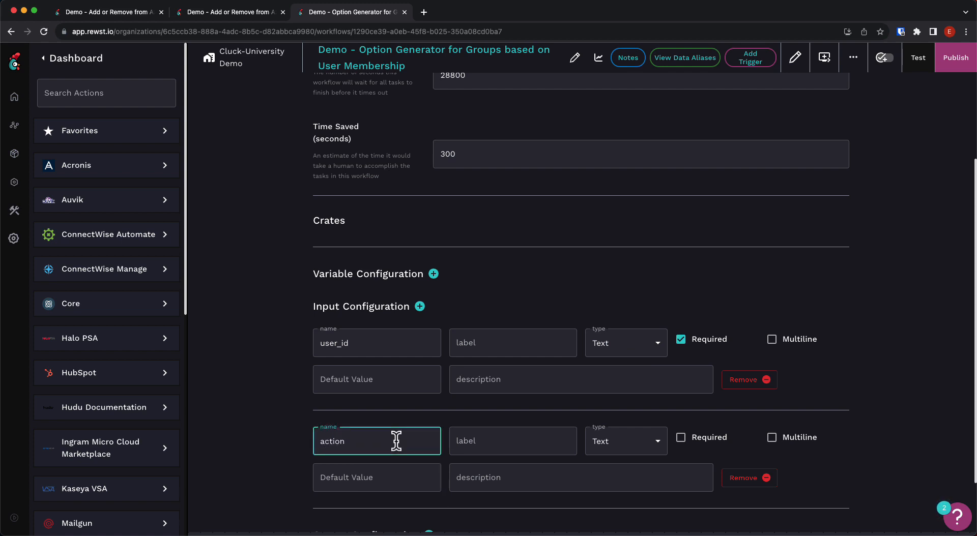
left_click(713, 440)
Step: Add an output field named options with an empty value and submit the workflow configuration
scroll(710, 438, "down", 3)
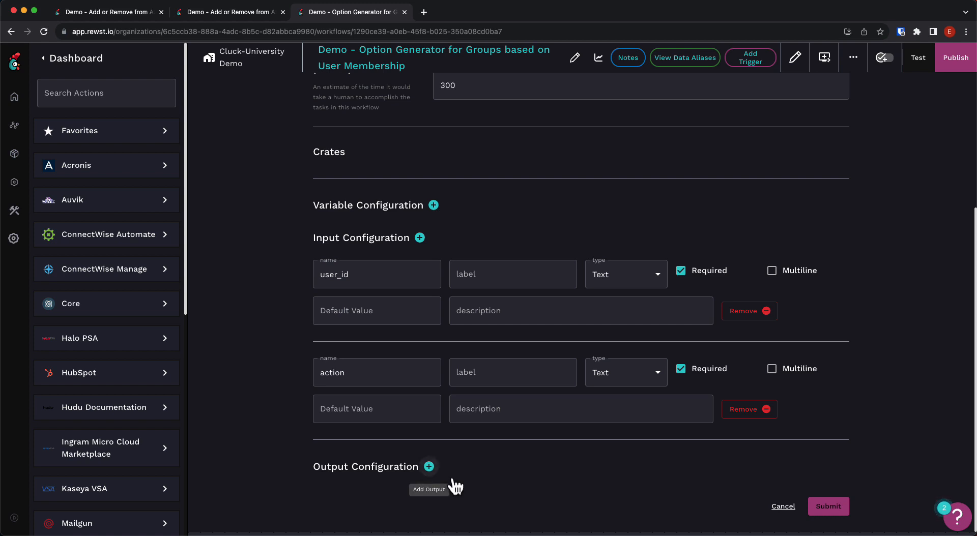
left_click(429, 466)
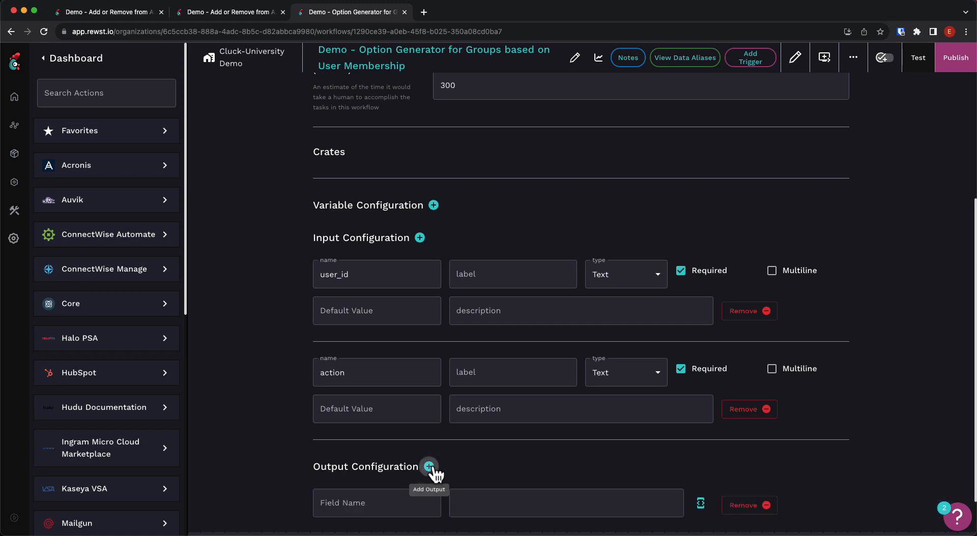
scroll(377, 463, "down", 1)
left_click(378, 460)
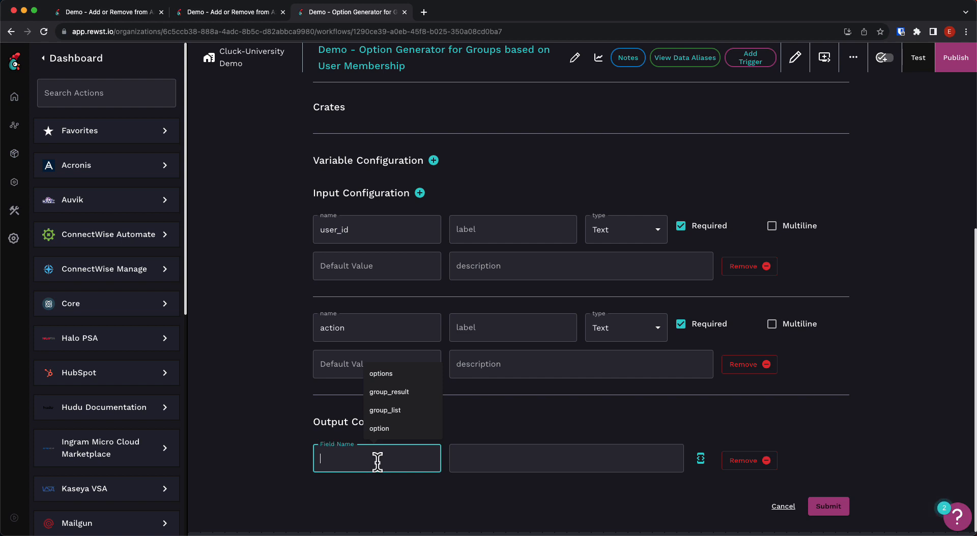
type("options")
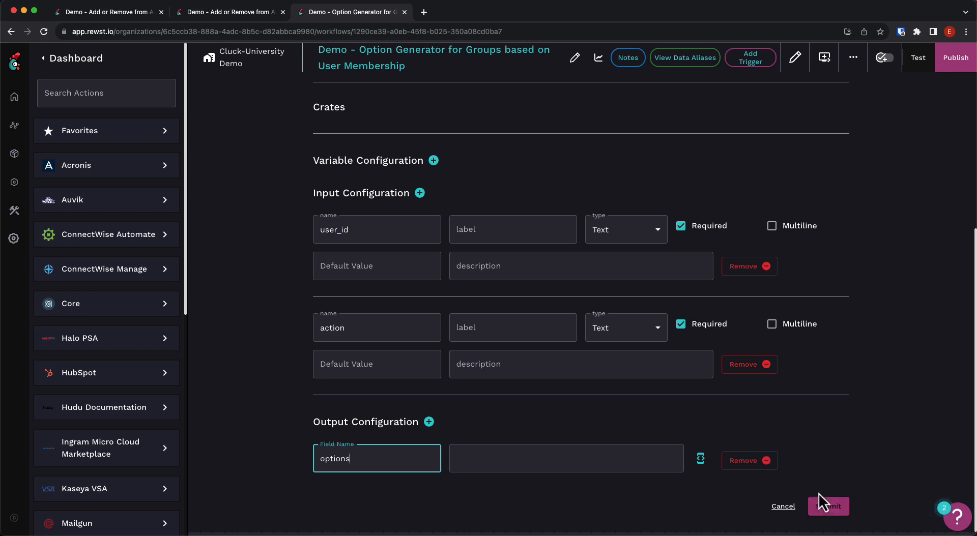
left_click(828, 505)
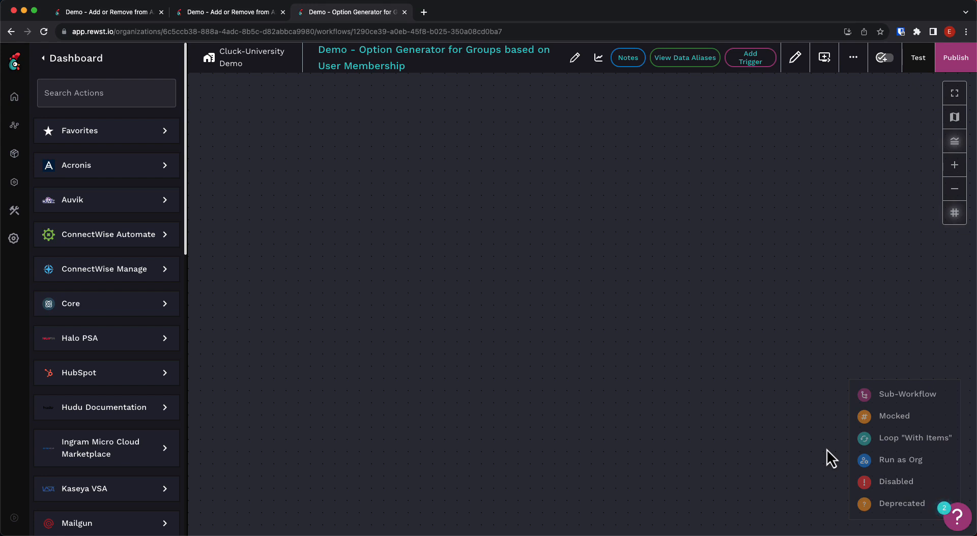
Step: Add a noop task to the empty canvas and position it in the upper middle
right_click(547, 209)
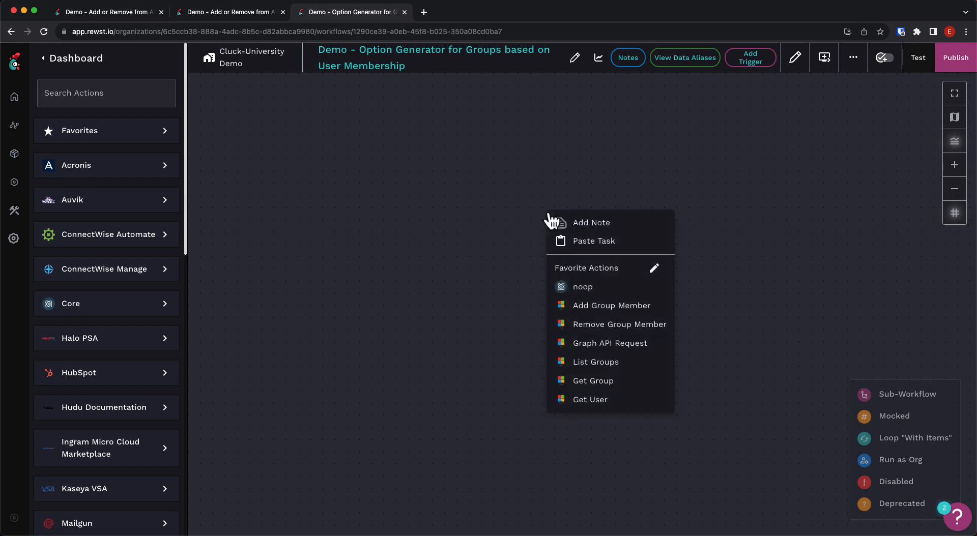
left_click(613, 293)
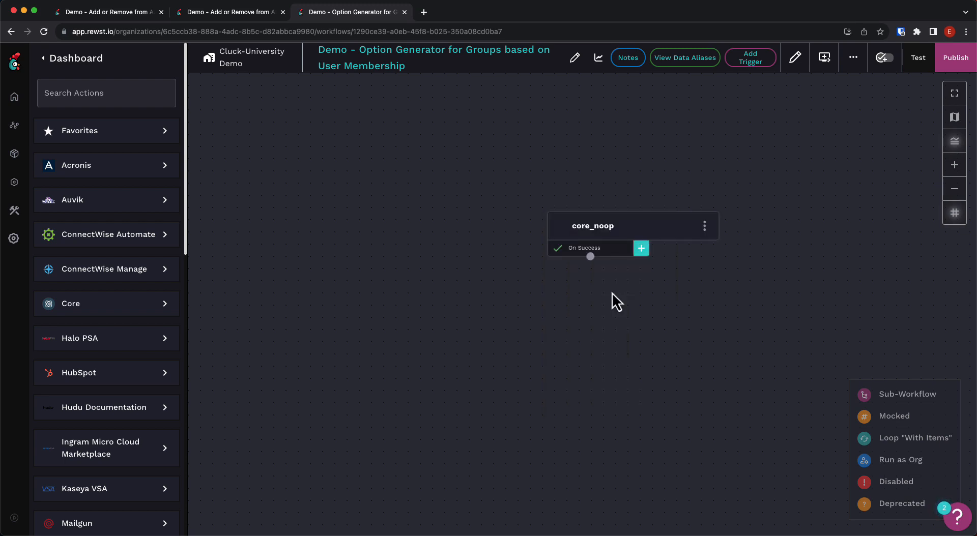
left_click_drag(621, 237, 626, 228)
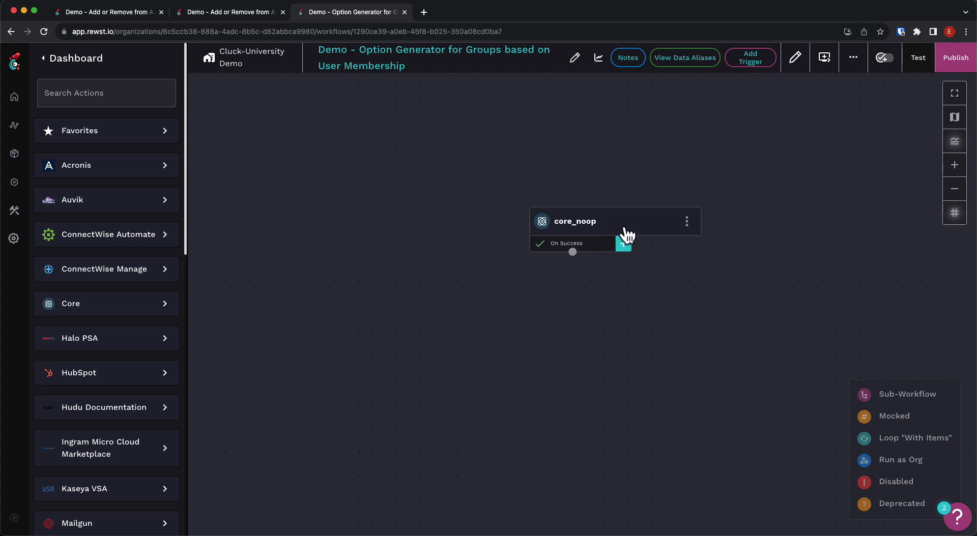
Step: Rename the noop task to add_or_remove
left_click(605, 230)
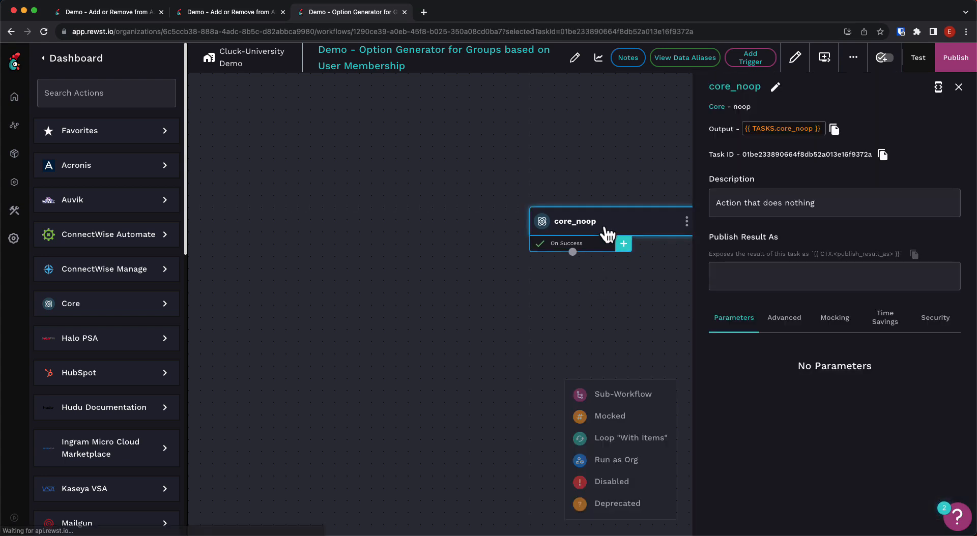
left_click(775, 87)
key("BackSpace")
key("BackSpace")
key("BackSpace")
key("BackSpace")
key("BackSpace")
key("BackSpace")
key("BackSpace")
key("BackSpace")
key("BackSpace")
type("add_or_remove")
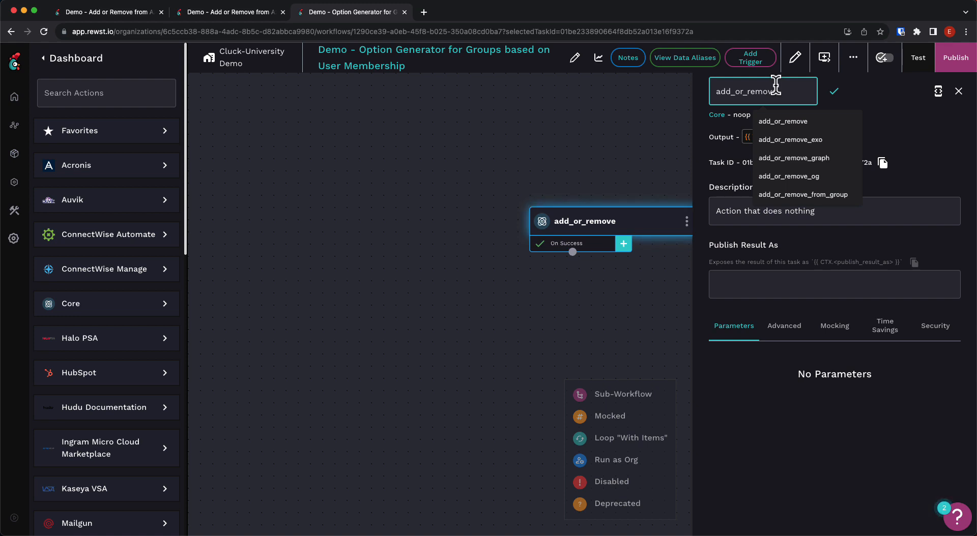
Step: Add a second transition to the add_or_remove task and label it Remove
left_click(628, 248)
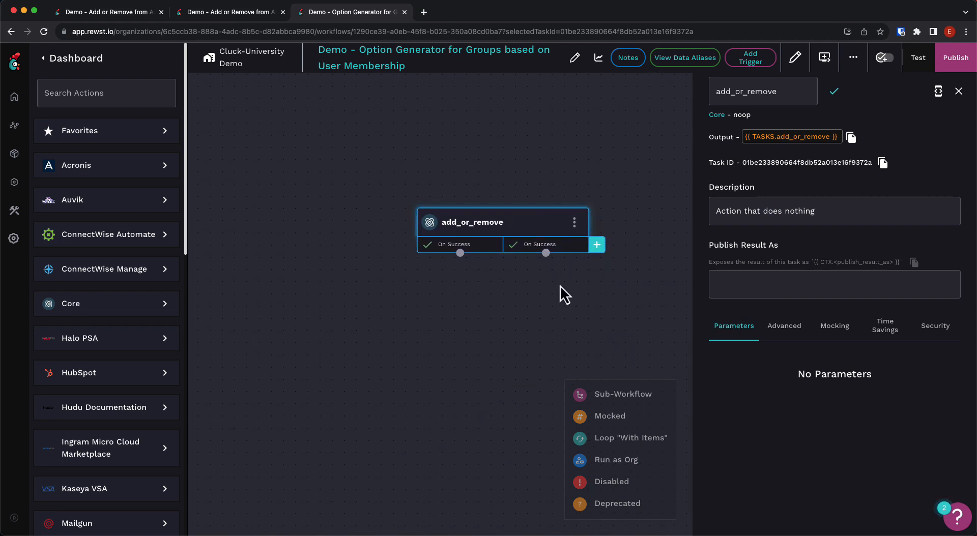
left_click(552, 248)
left_click(801, 147)
type("Remove")
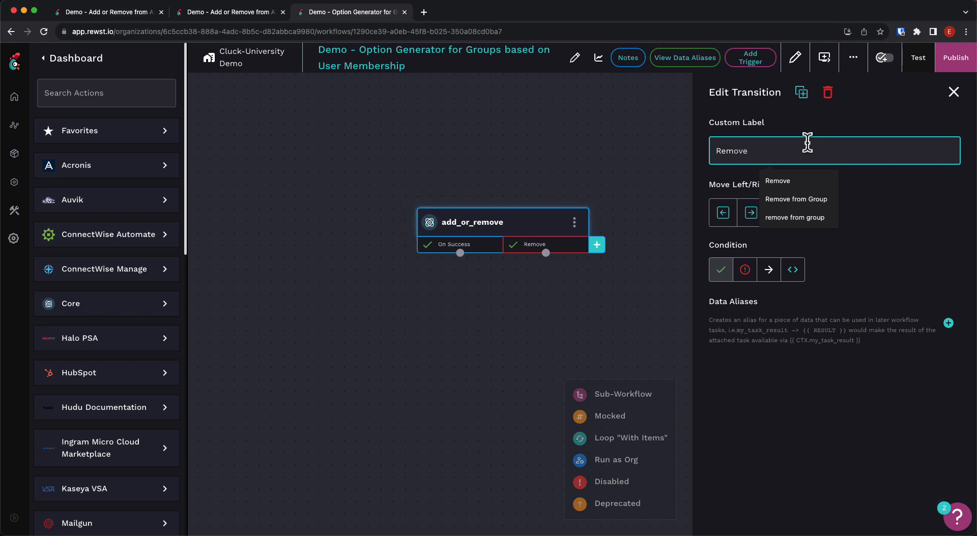
Step: Give the Remove transition the custom condition {{ CTX.action == "remove" }}
left_click(792, 272)
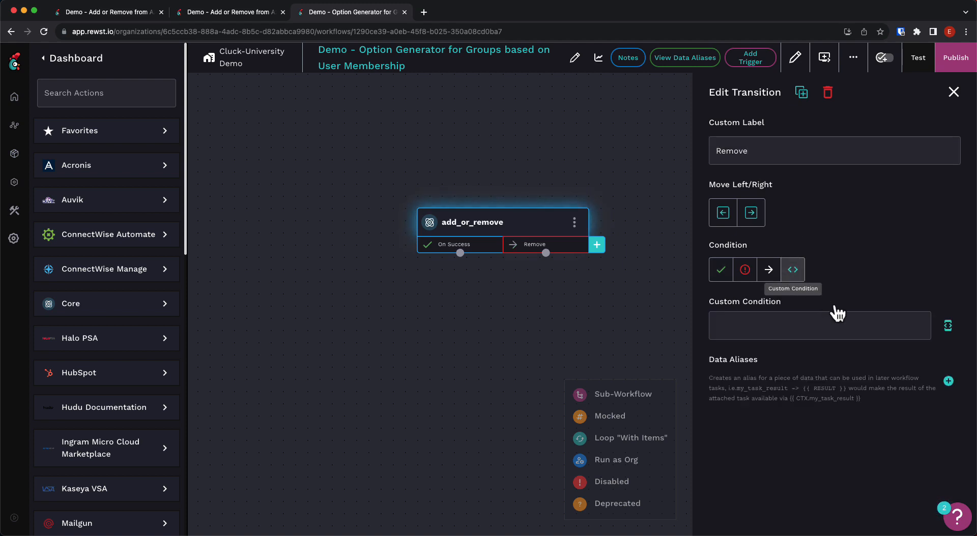
left_click(947, 325)
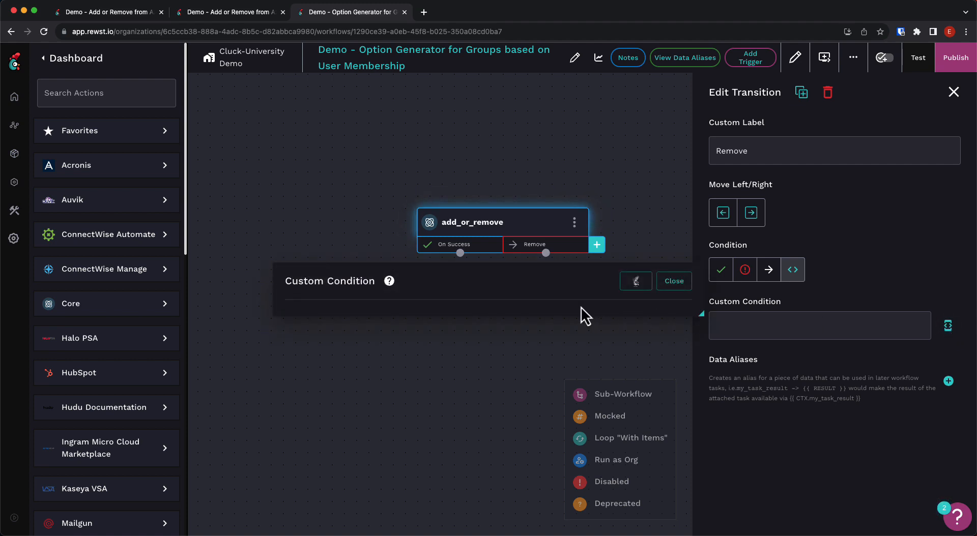
type("{{ CTX")
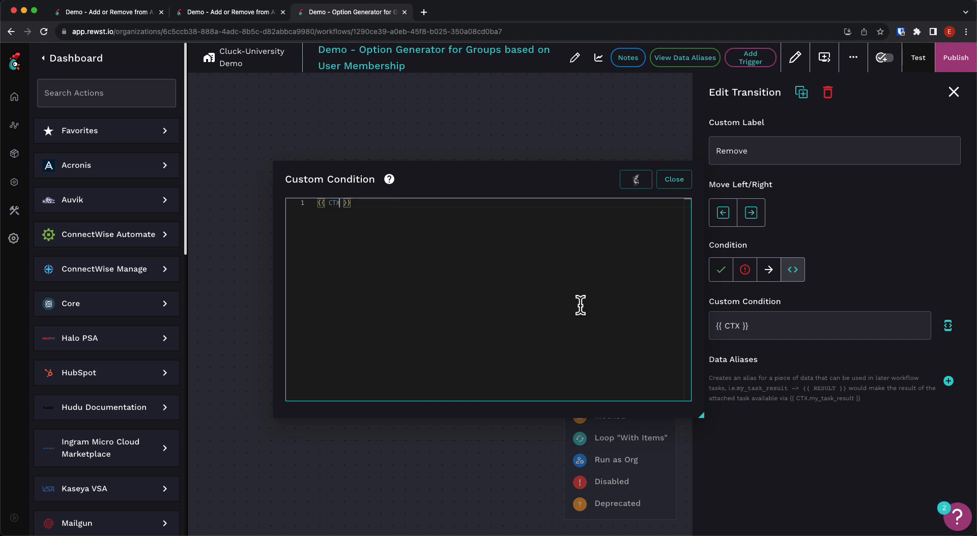
type(".action")
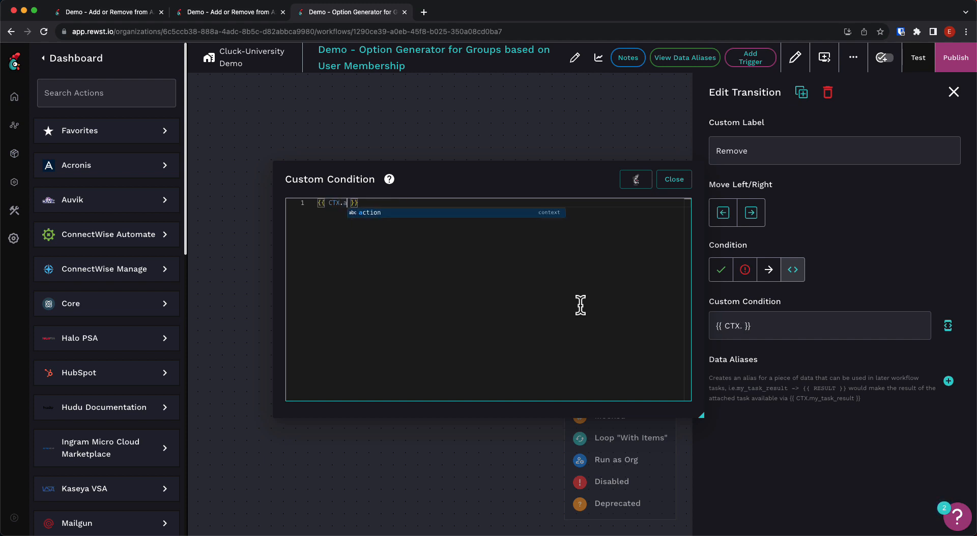
type(" ==")
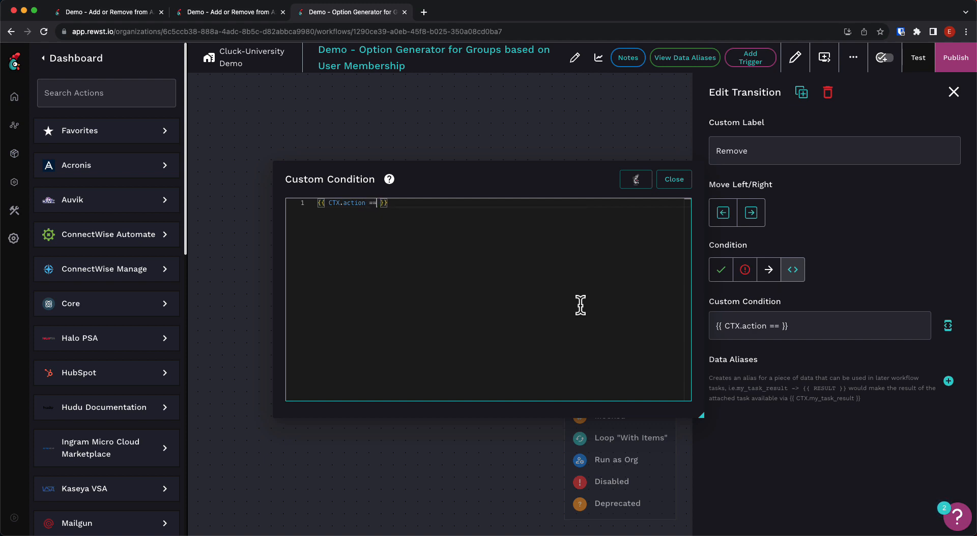
type(" \"remove")
left_click(671, 183)
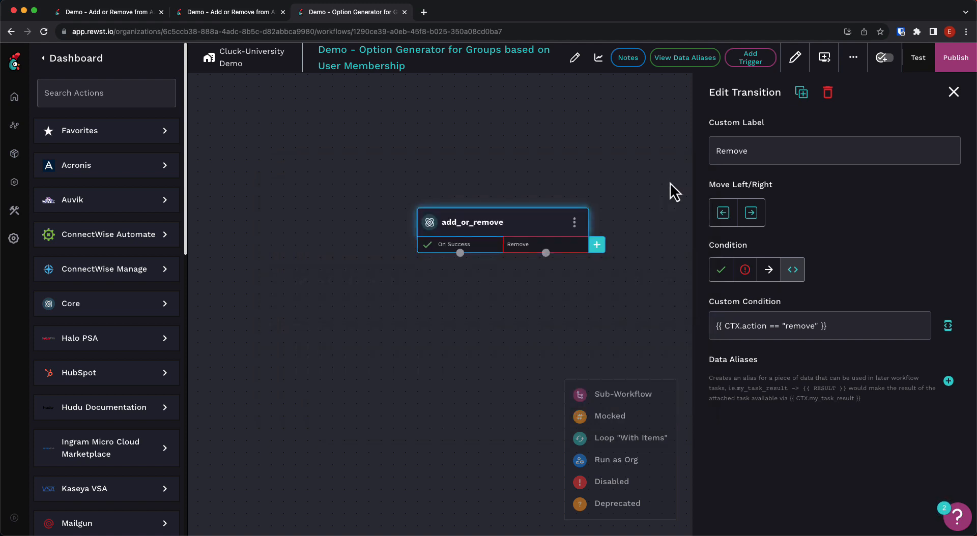
Step: Look through the available Microsoft Graph actions, then close the transition settings
left_click_drag(667, 188, 624, 188)
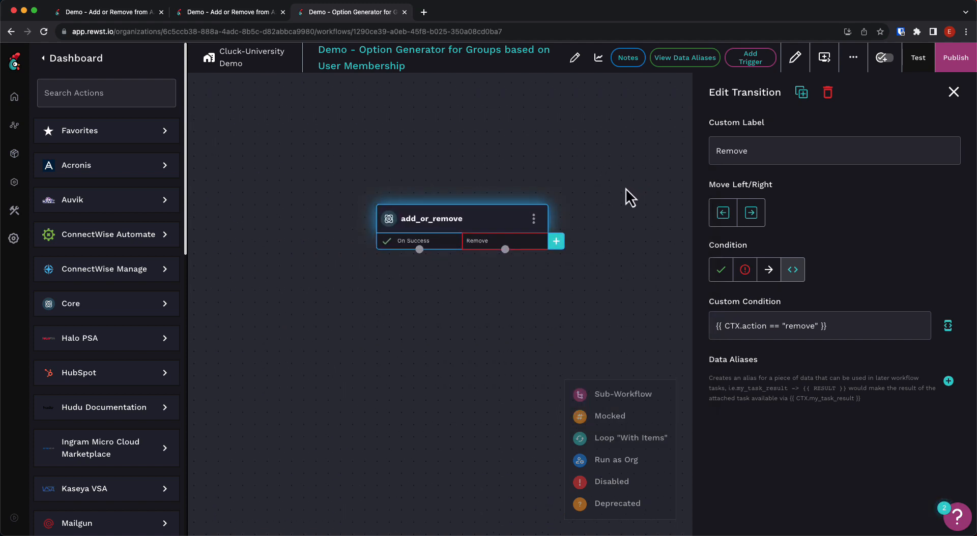
scroll(157, 321, "down", 6)
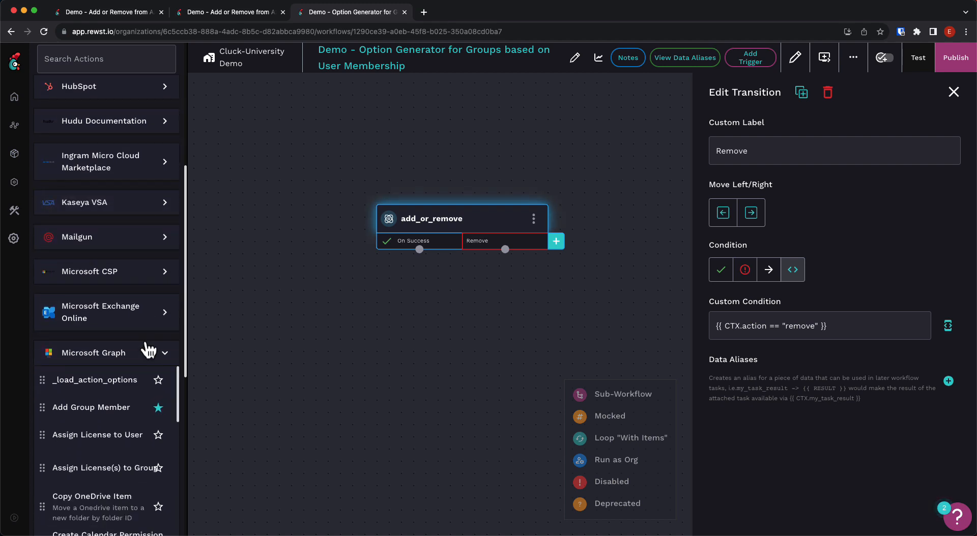
scroll(124, 407, "down", 4)
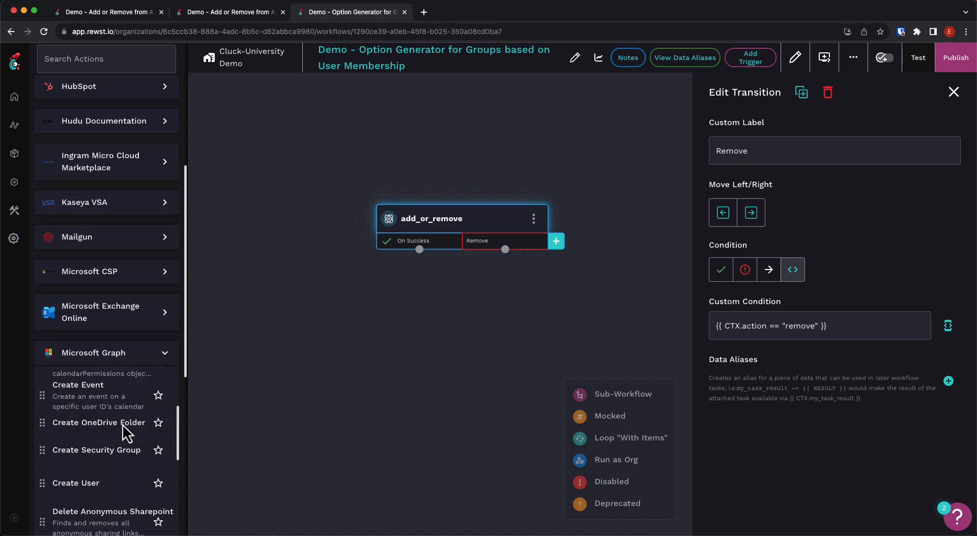
scroll(172, 413, "down", 1)
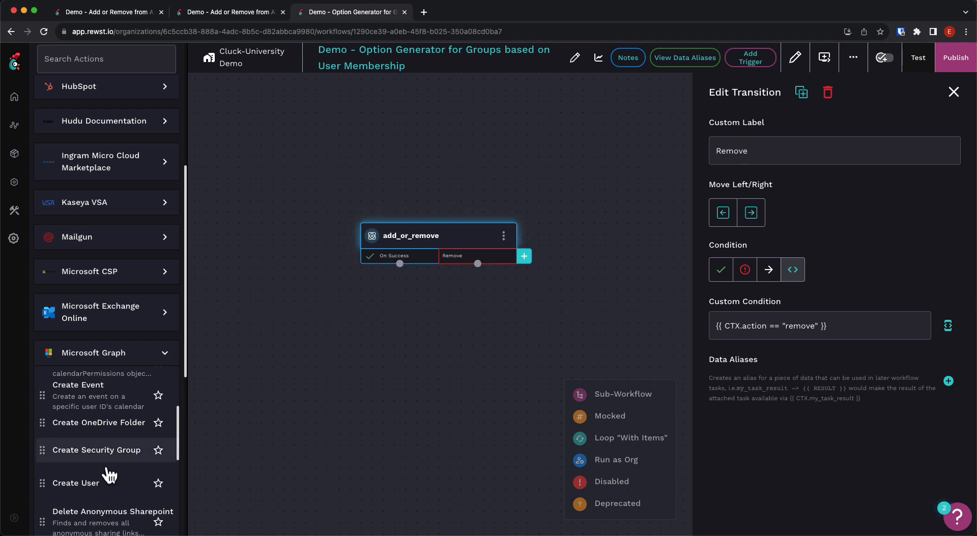
left_click(244, 340)
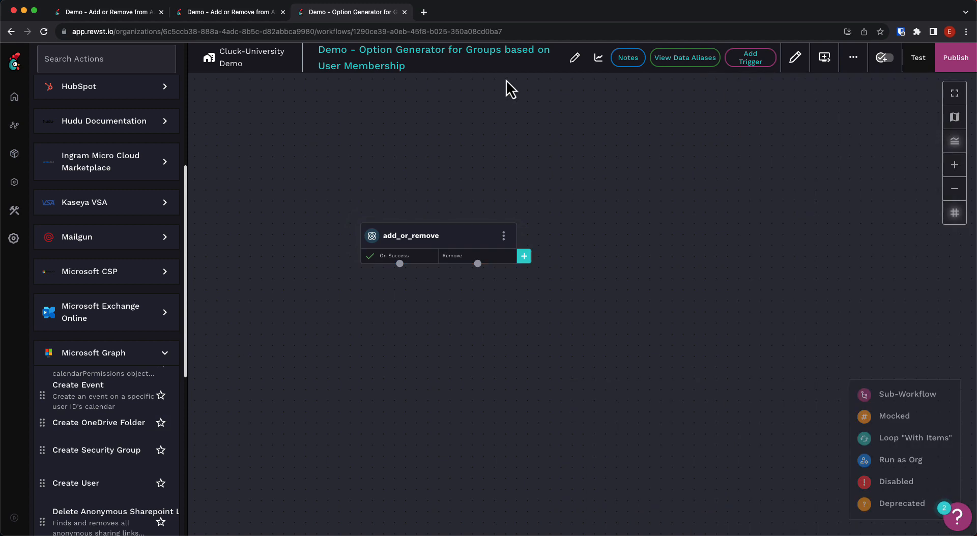
Step: Search Google in a new tab for the Microsoft Graph API showing a user's group membership and open the "List a user's direct memberships" article
key("super+t")
type("google.com")
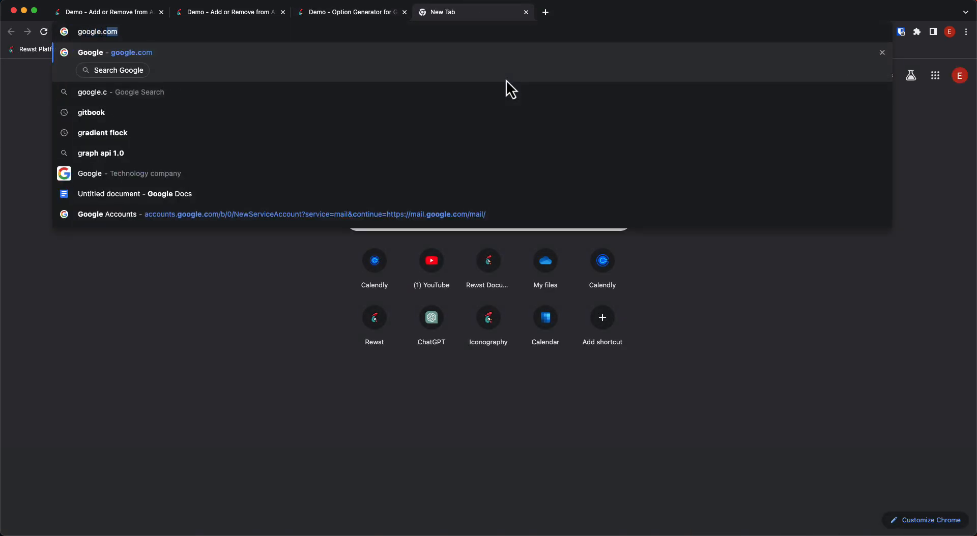
key("Return")
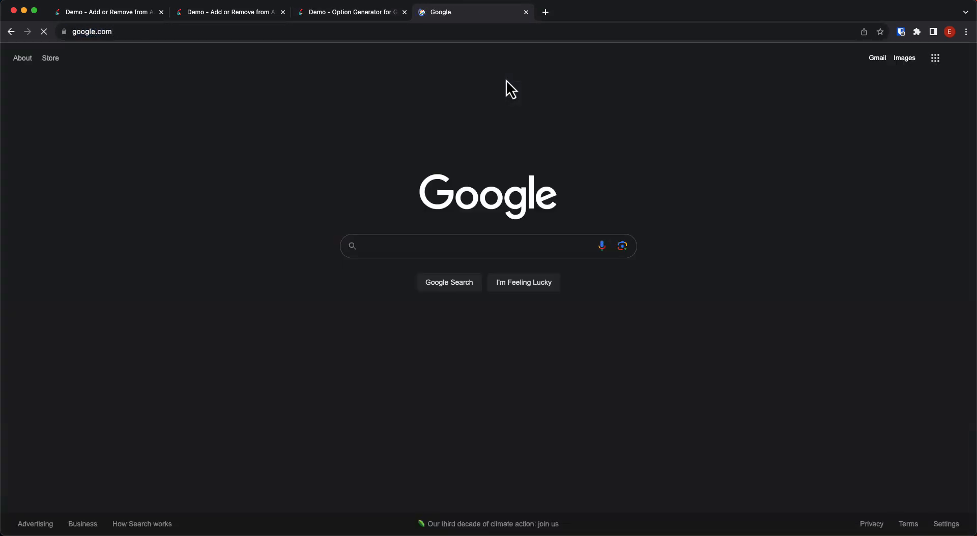
type("mico")
key("BackSpace")
type("ros")
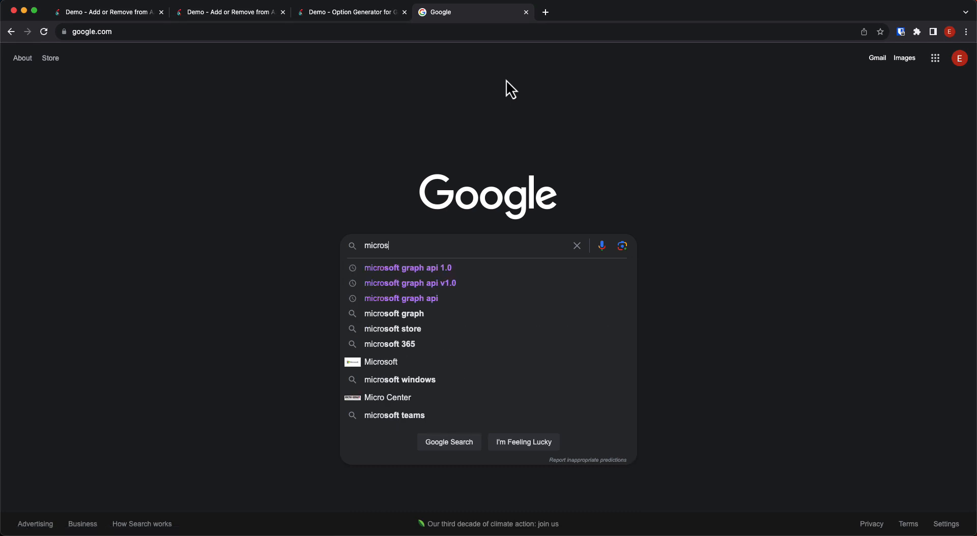
type("oft graph api that shows a users group membershjip")
key("Return")
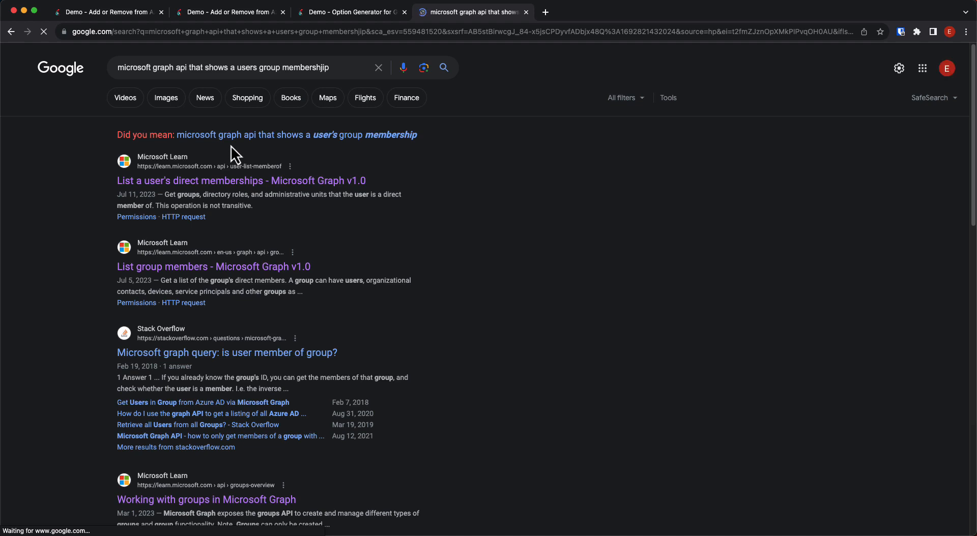
left_click(260, 183)
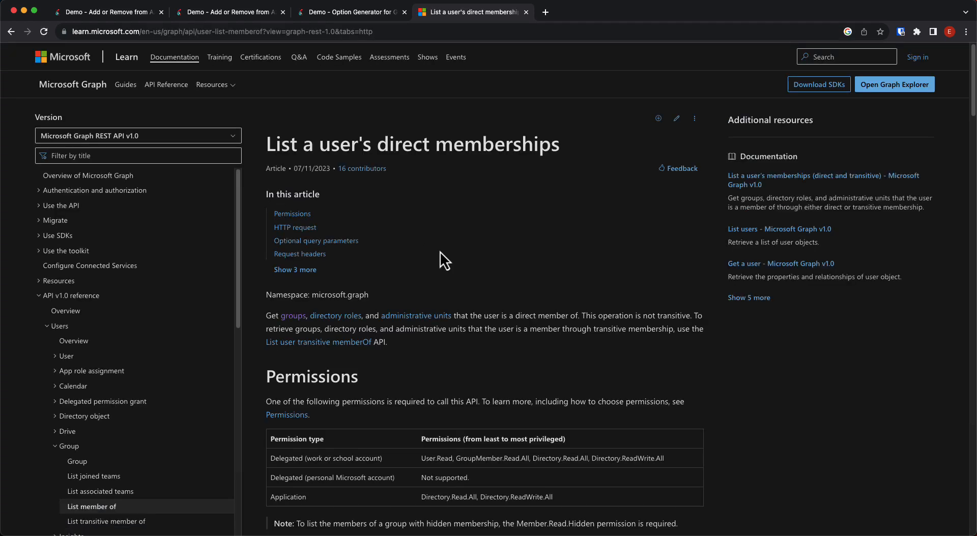
scroll(439, 251, "down", 6)
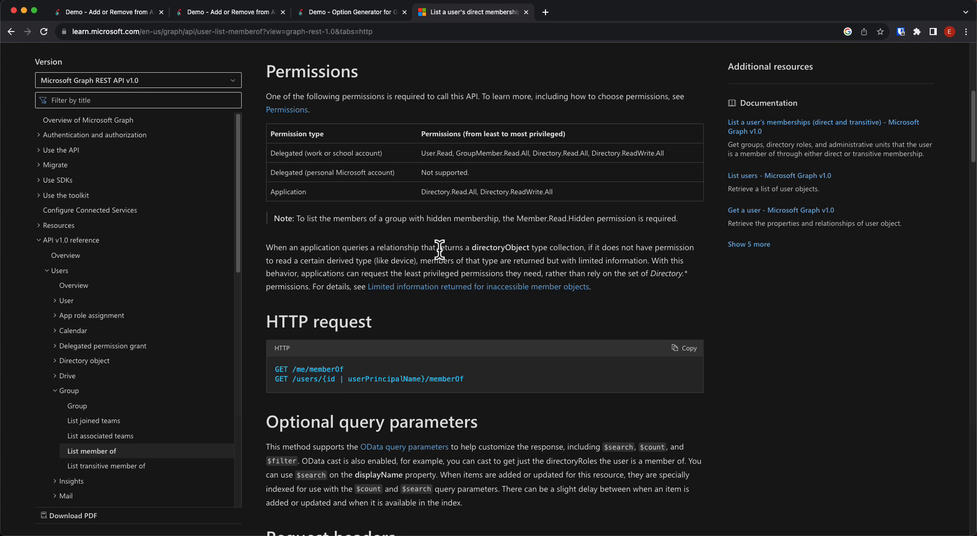
Step: Return to the workflow, search the actions for "api request", and place a Microsoft Graph API Request task below add_or_remove
left_click(328, 11)
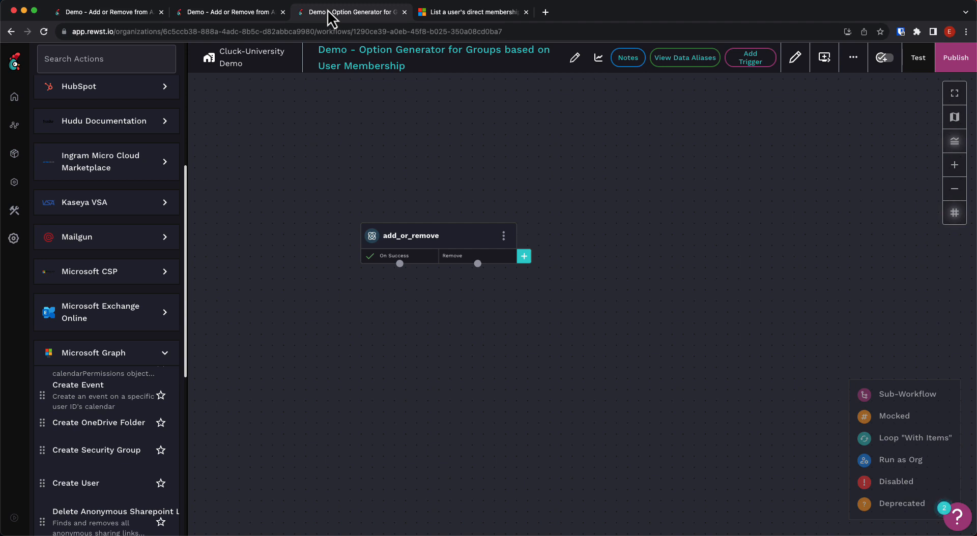
left_click(140, 58)
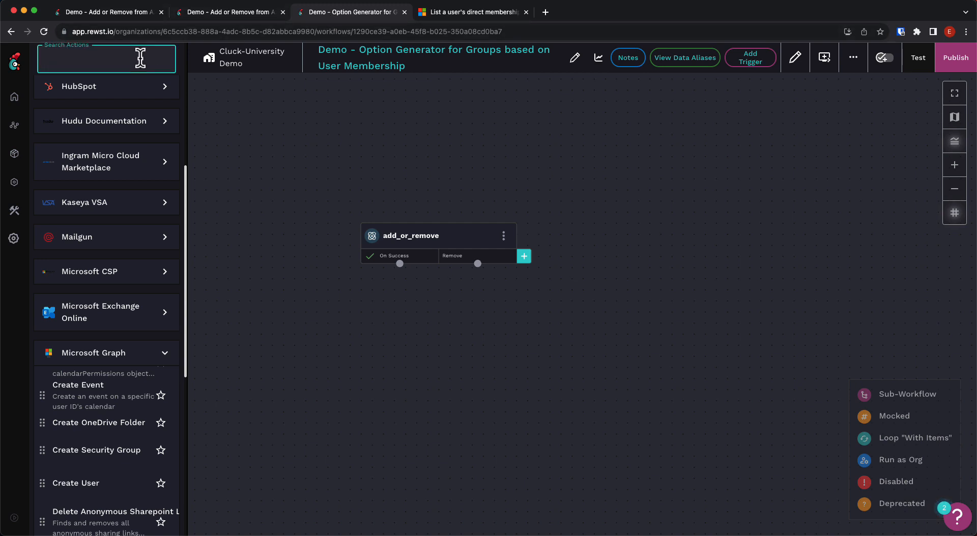
type("api request")
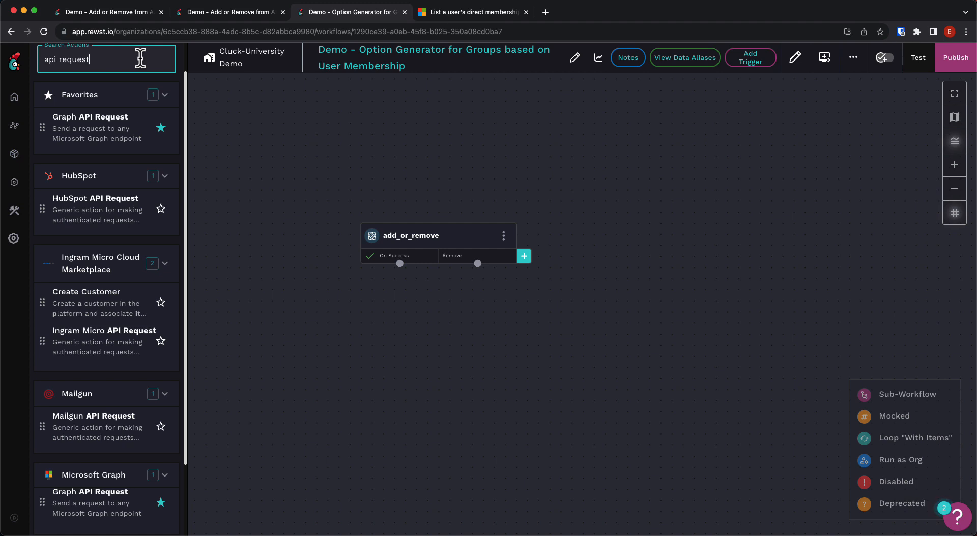
scroll(114, 392, "down", 2)
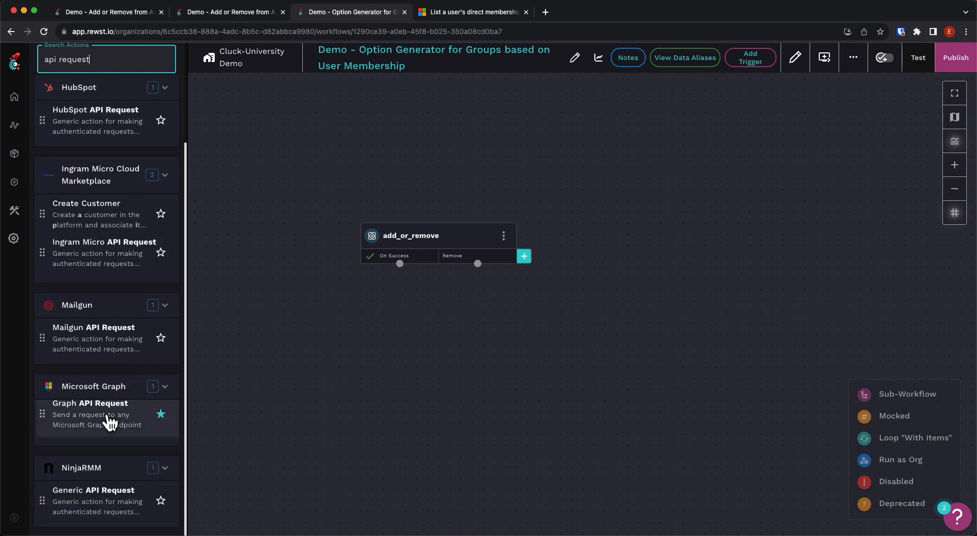
left_click_drag(109, 419, 548, 343)
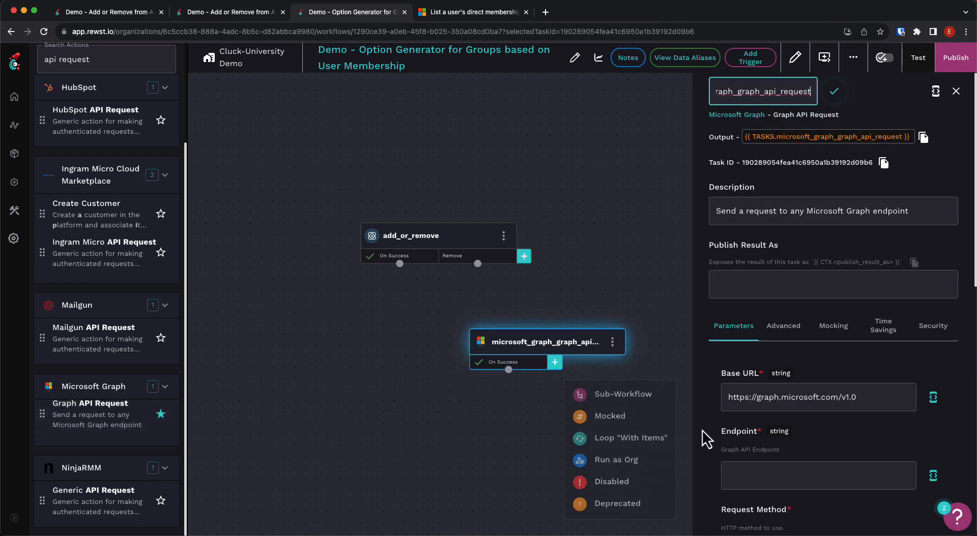
Step: Copy the path /users/{id | userPrincipalName}/memberOf from the Microsoft Graph article into the new task's Endpoint parameter
scroll(703, 431, "down", 2)
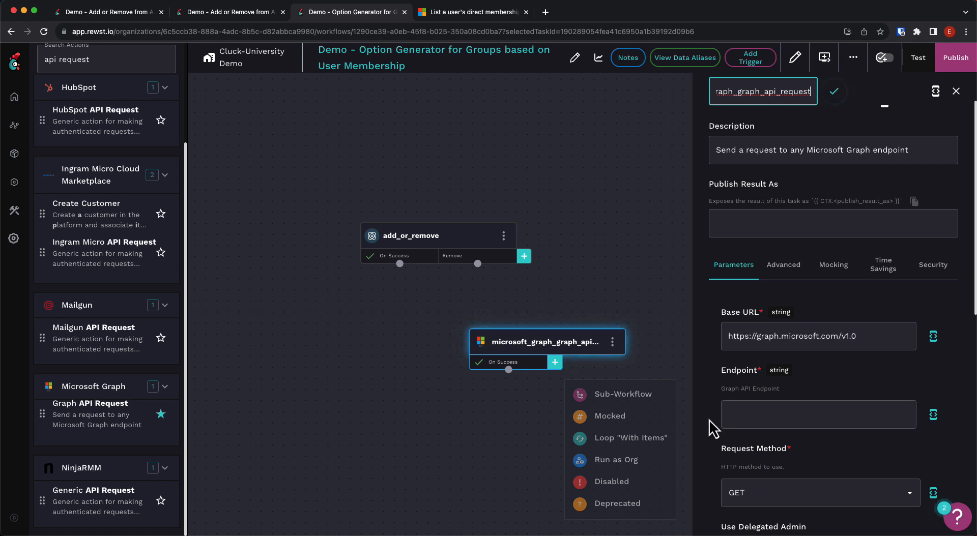
key("ctrl+Tab")
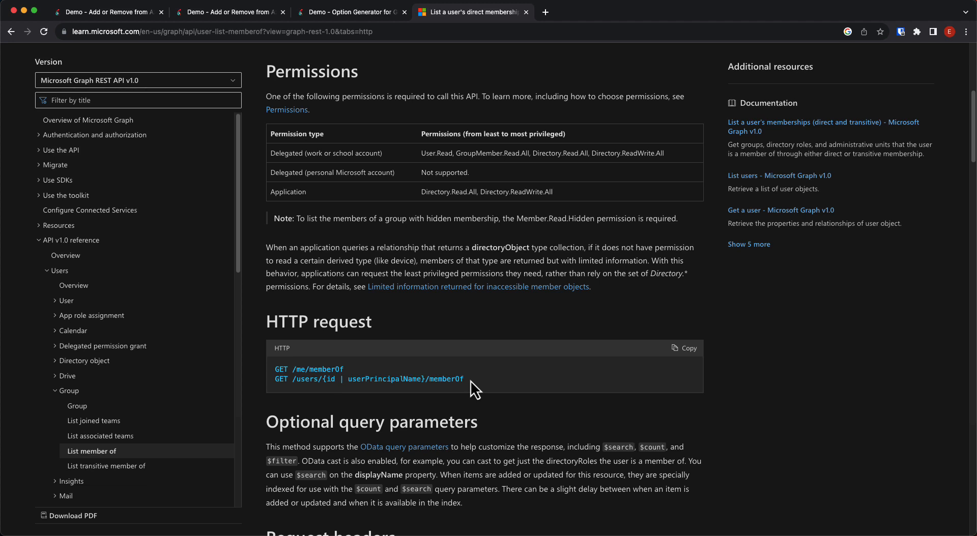
left_click_drag(464, 379, 292, 383)
key("super+c")
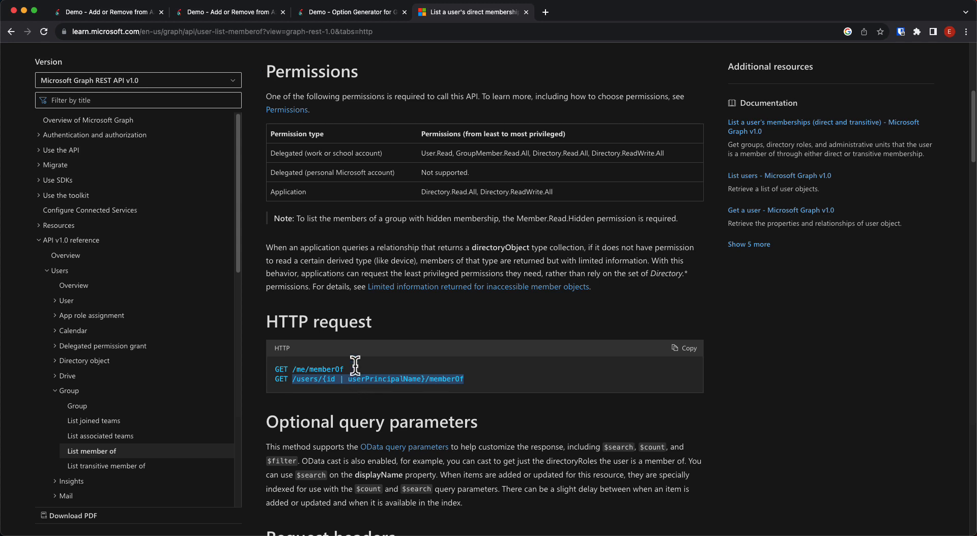
left_click(360, 13)
left_click(786, 419)
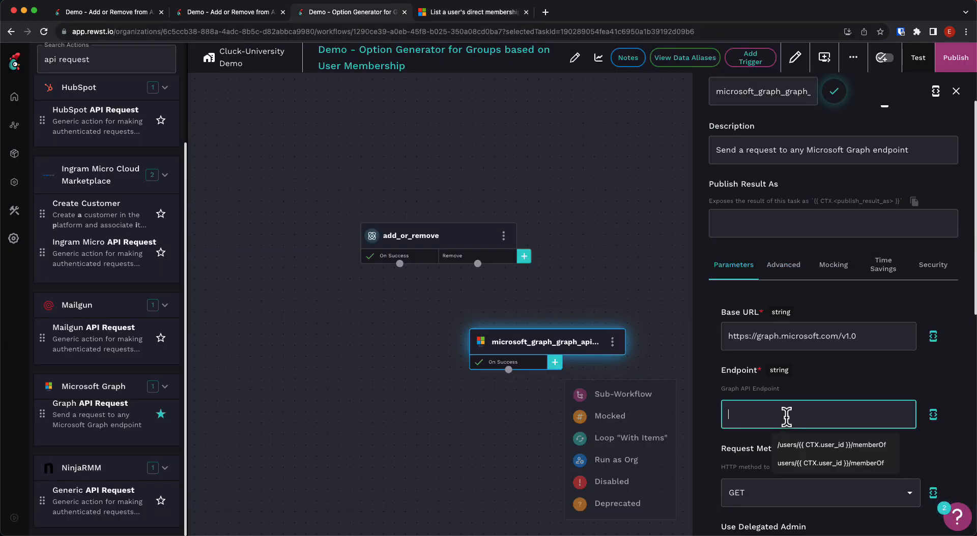
key("super+v")
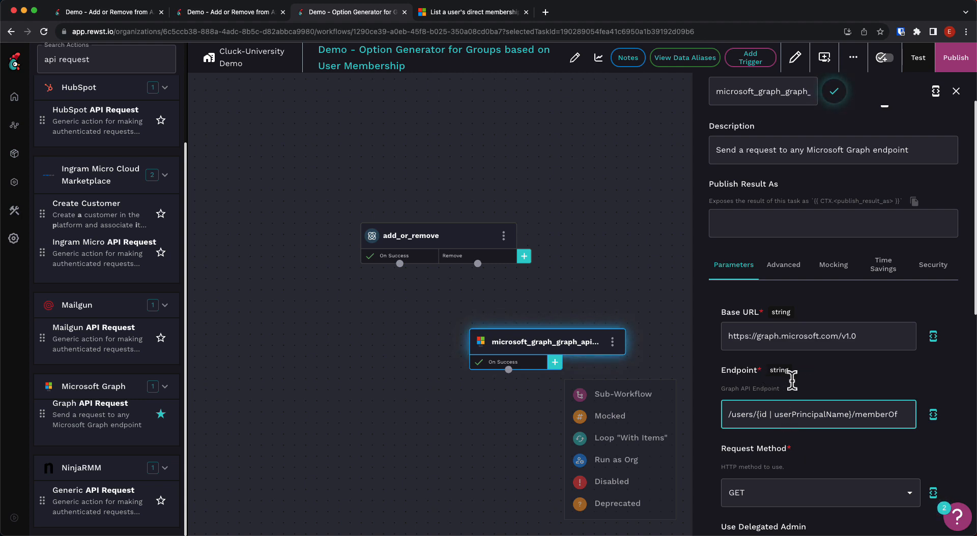
Step: Replace {id | userPrincipalName} in the endpoint with {{ CTX.user_id }}, giving /users/{{ CTX.user_id }}/memberOf
left_click(932, 414)
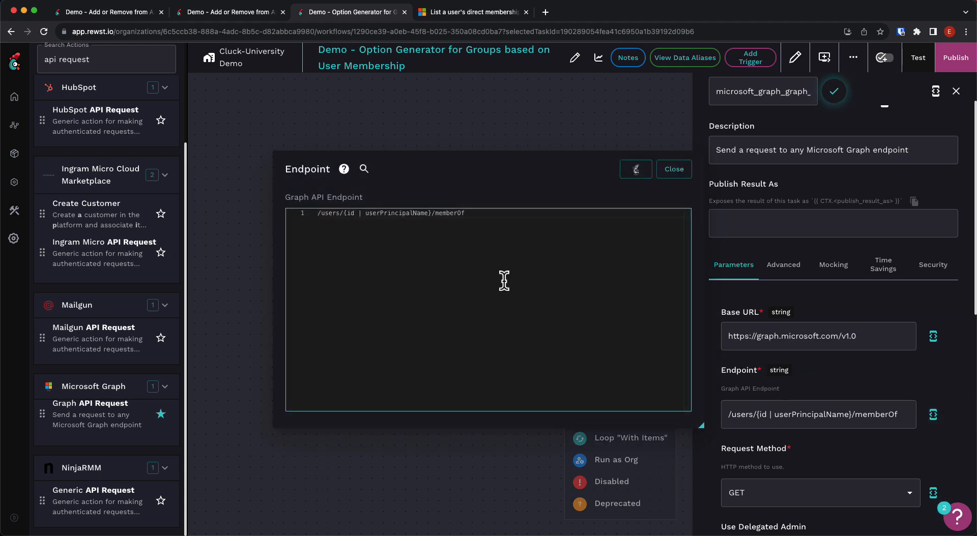
left_click_drag(431, 212, 343, 213)
key("BackSpace")
type("{{ CTX.user_")
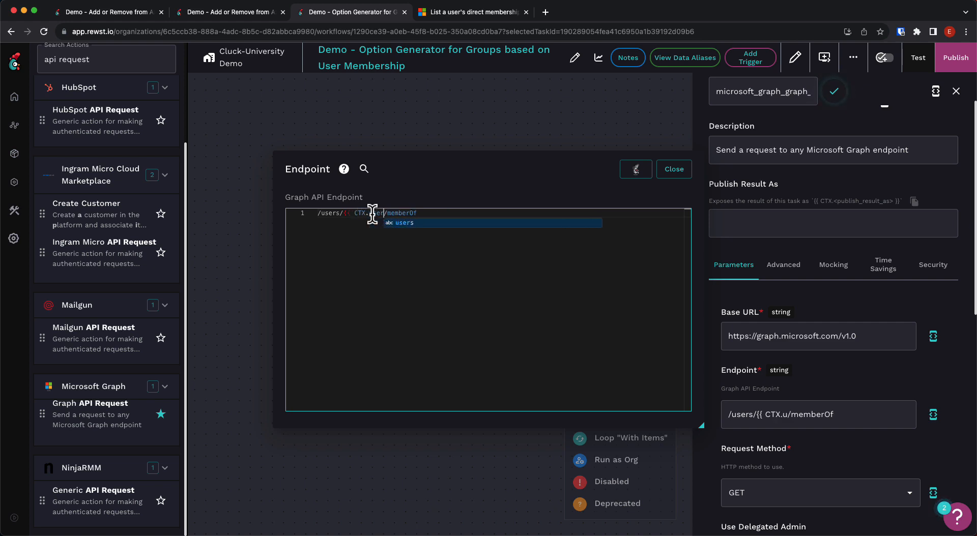
type("id")
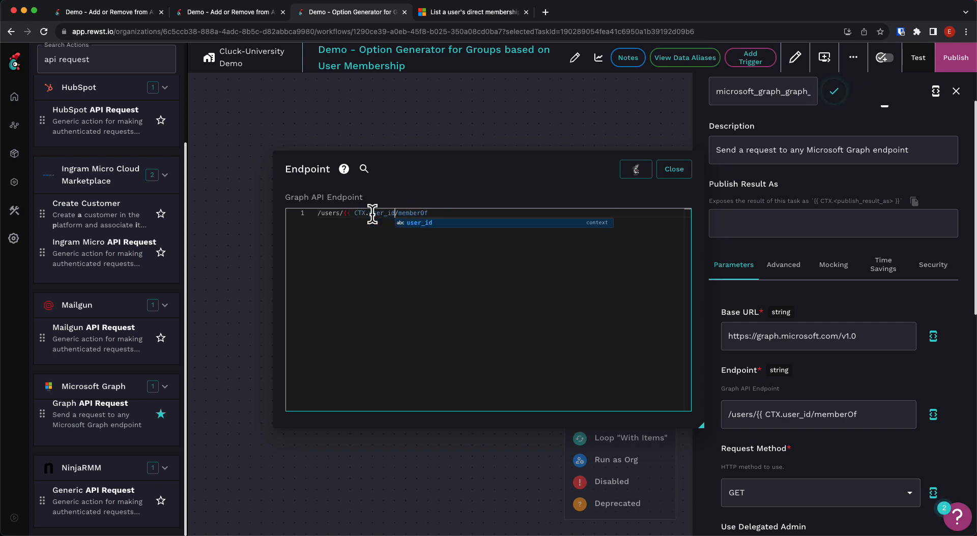
type("}")
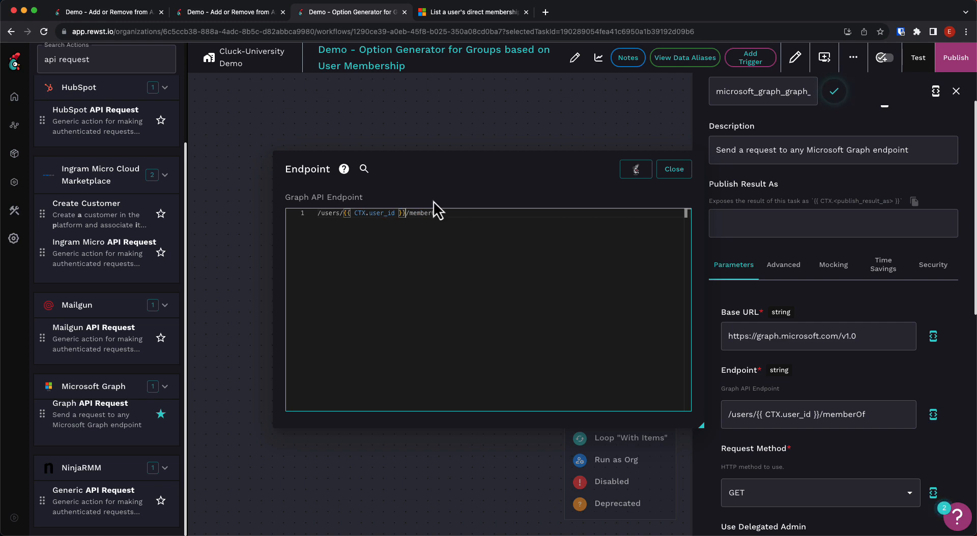
left_click(671, 172)
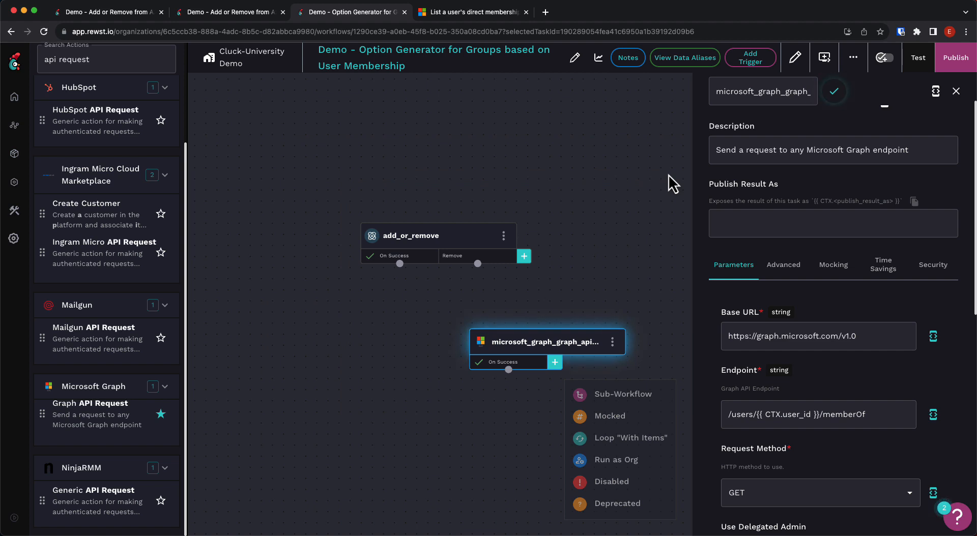
Step: Connect add_or_remove's Remove transition to the Microsoft Graph API Request task and rename that task list_user_groups
left_click_drag(477, 264, 585, 331)
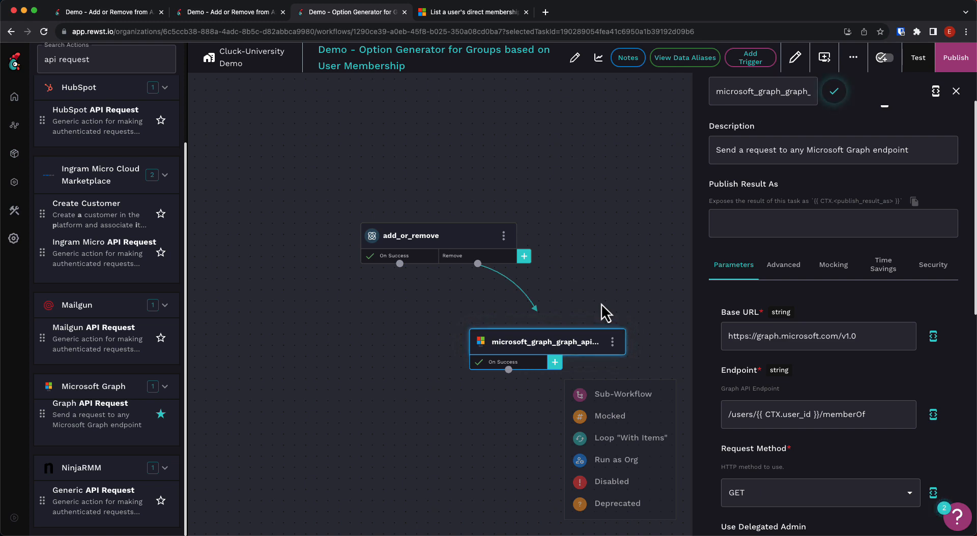
double_click(780, 94)
left_click(778, 94)
double_click(775, 96)
type("list")
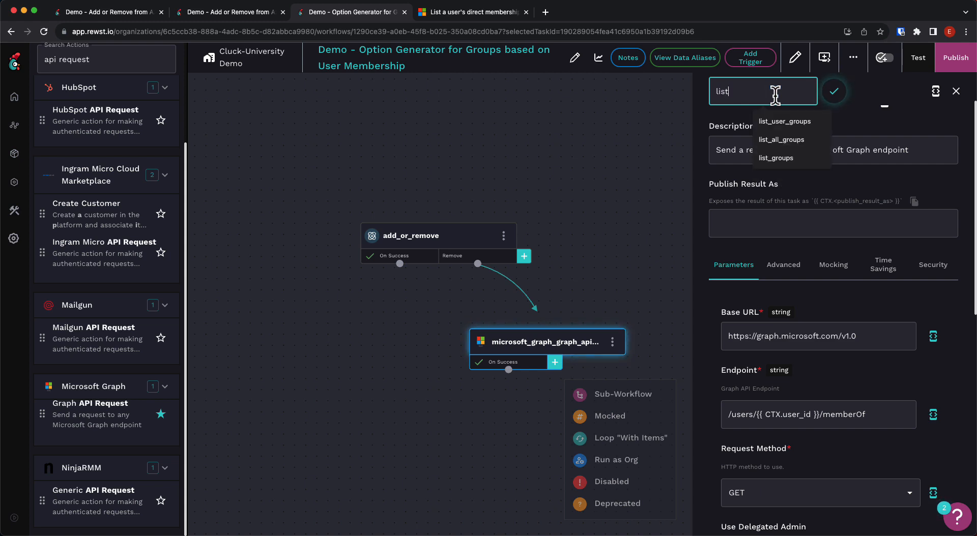
type("_user_groups")
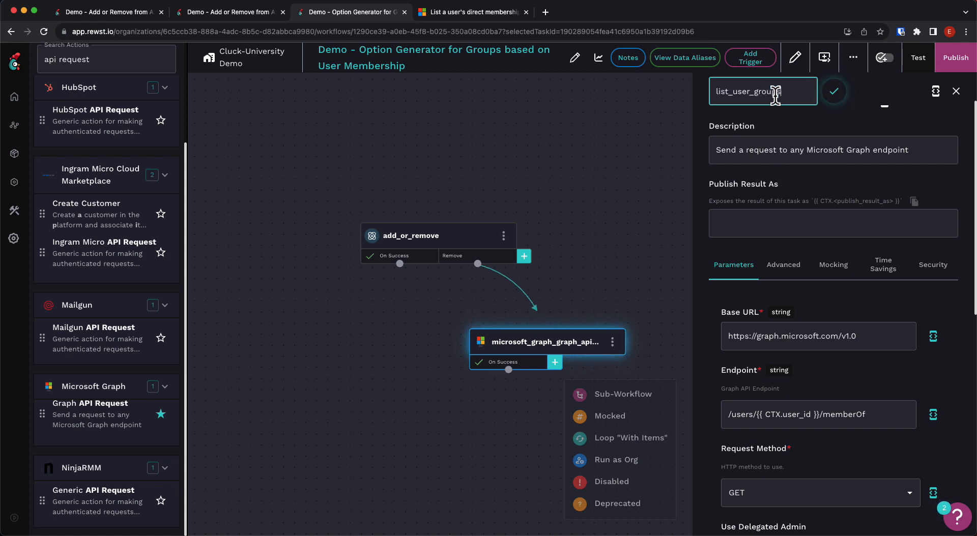
key("Tab")
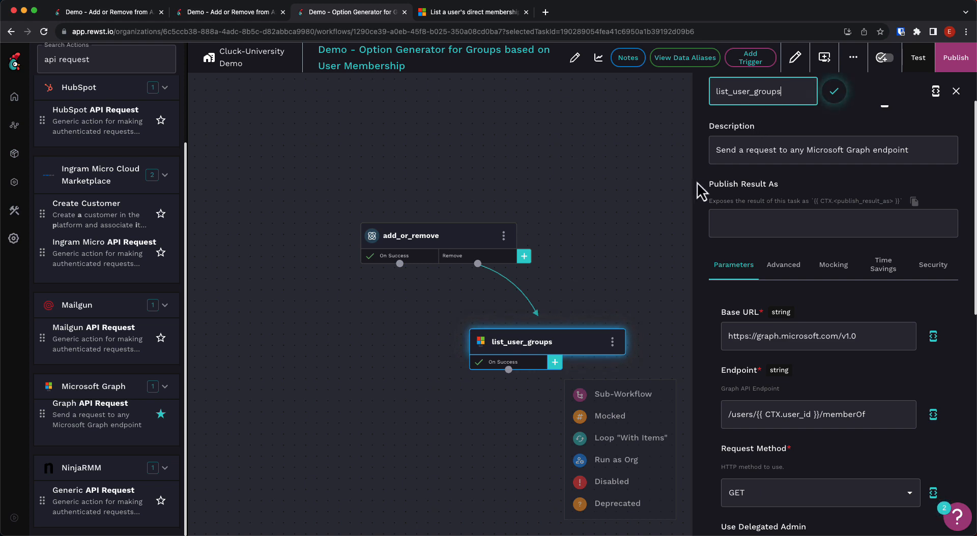
Step: Add a data alias group_list with the value {{ RESULT.result.data.value }} to the On Success transition of list_user_groups
left_click(526, 369)
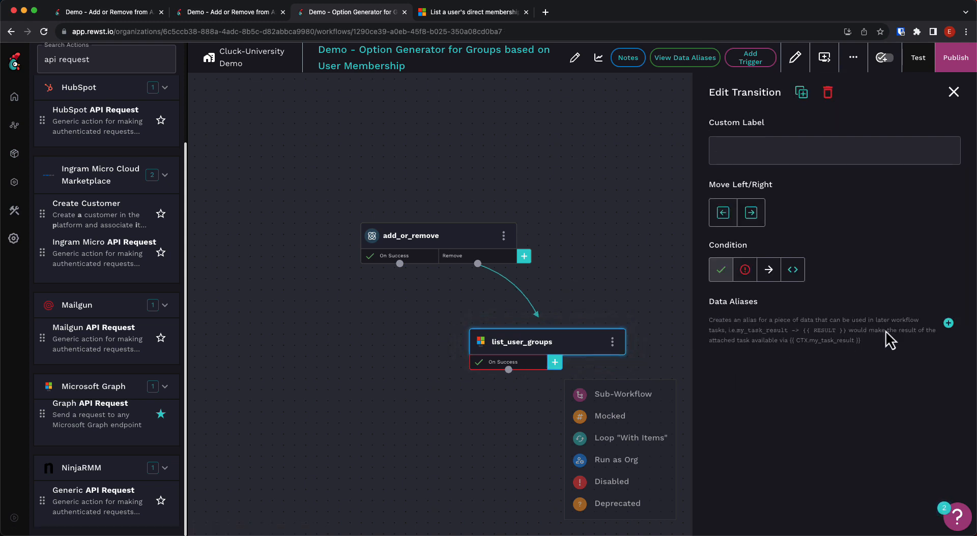
left_click(948, 323)
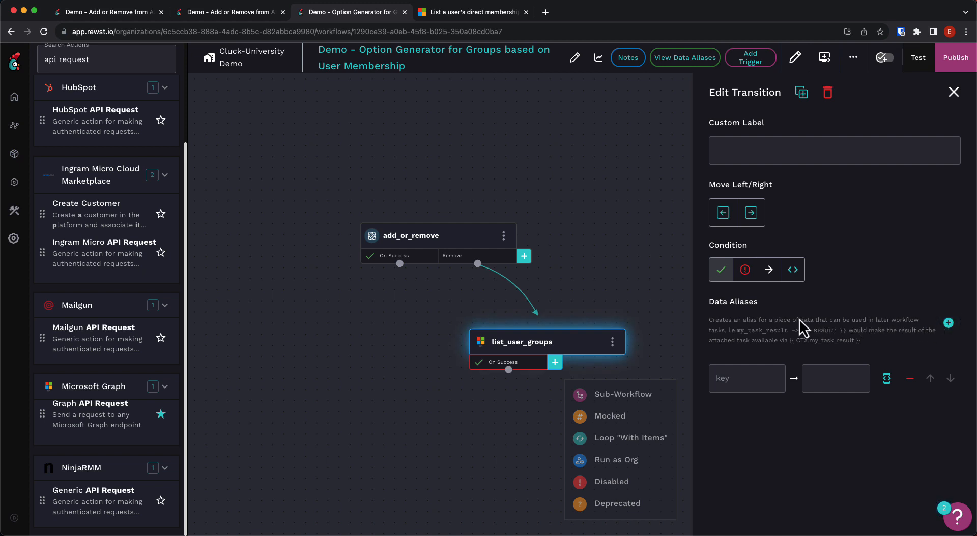
left_click(750, 379)
type("group_l")
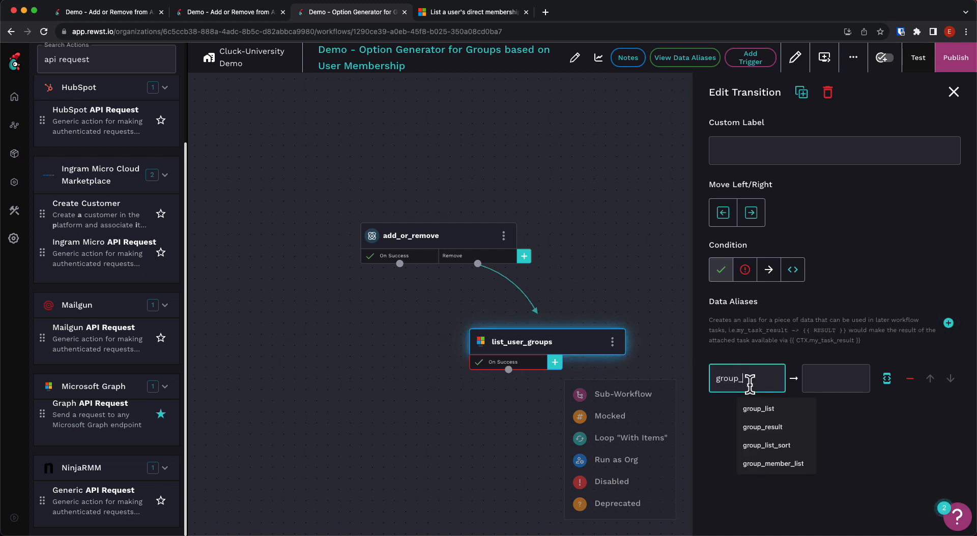
type("ist")
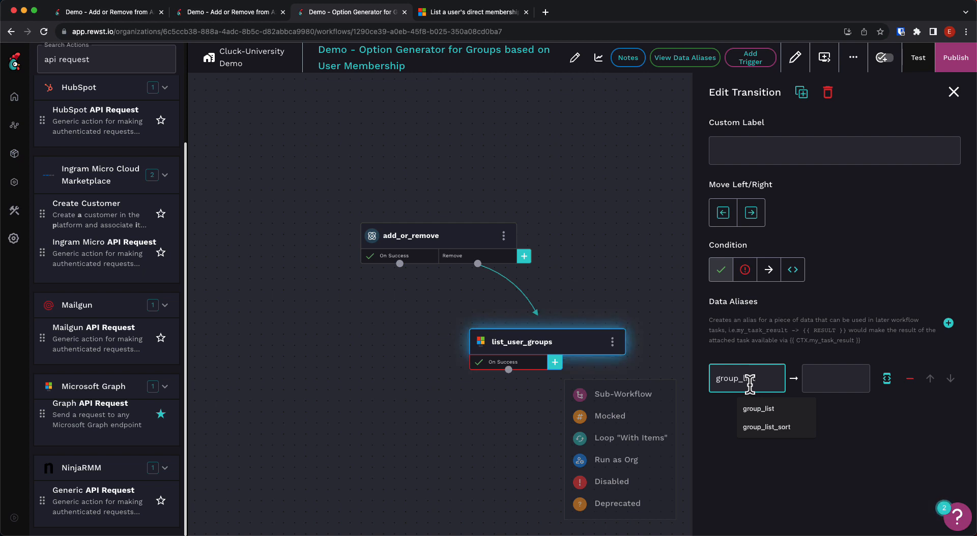
left_click(886, 379)
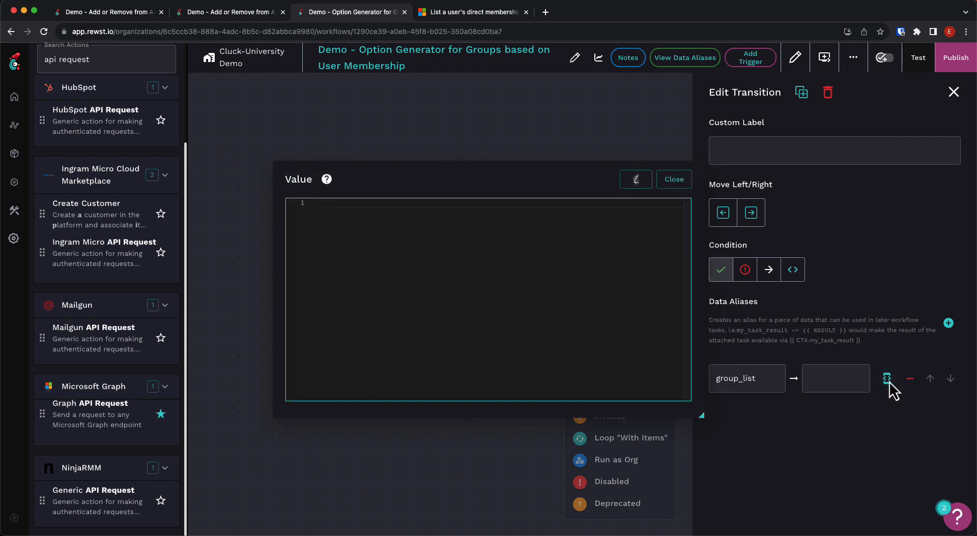
type("{{")
type("RESULT.re")
type("sult.data.v")
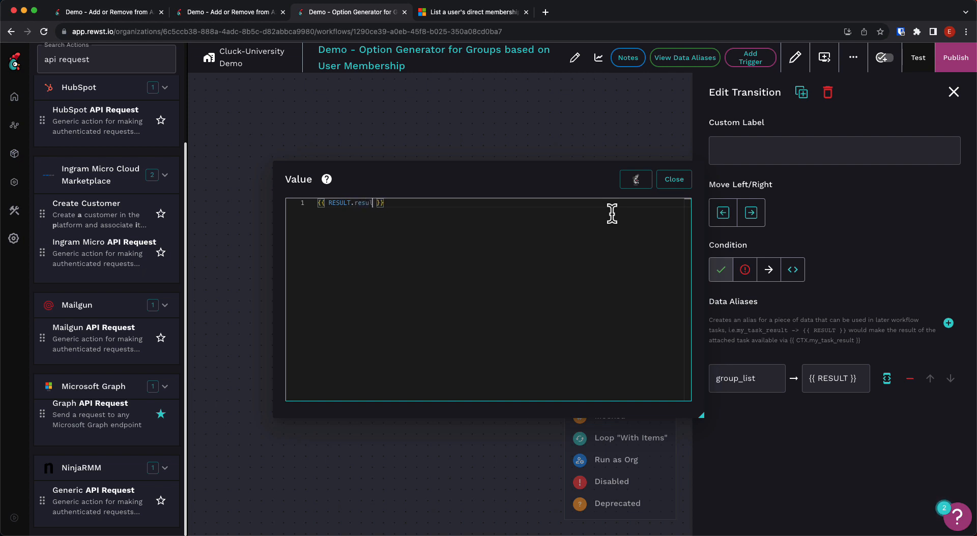
type("alue")
left_click(677, 181)
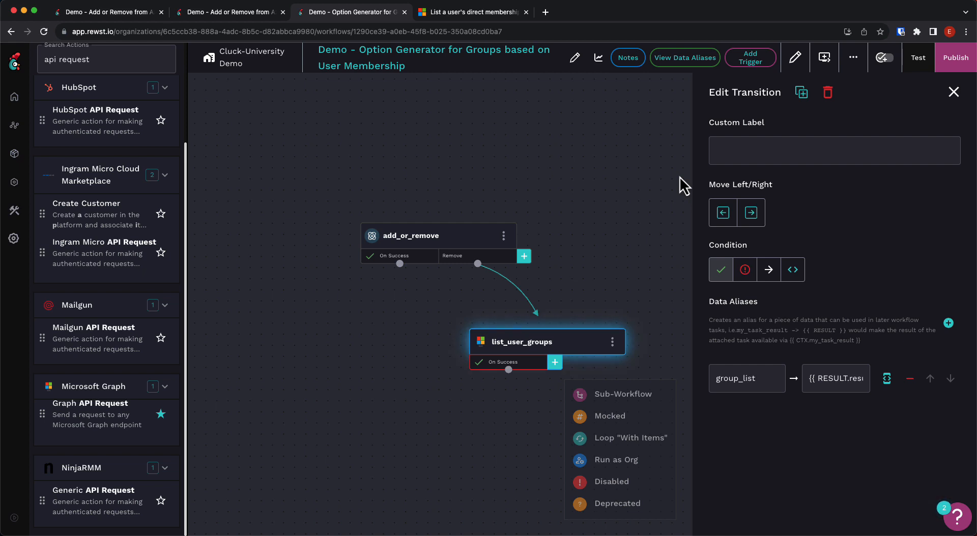
Step: In the workflow's output configuration, set the options field to {{ CTX.group_list }} and submit the configuration
left_click(800, 63)
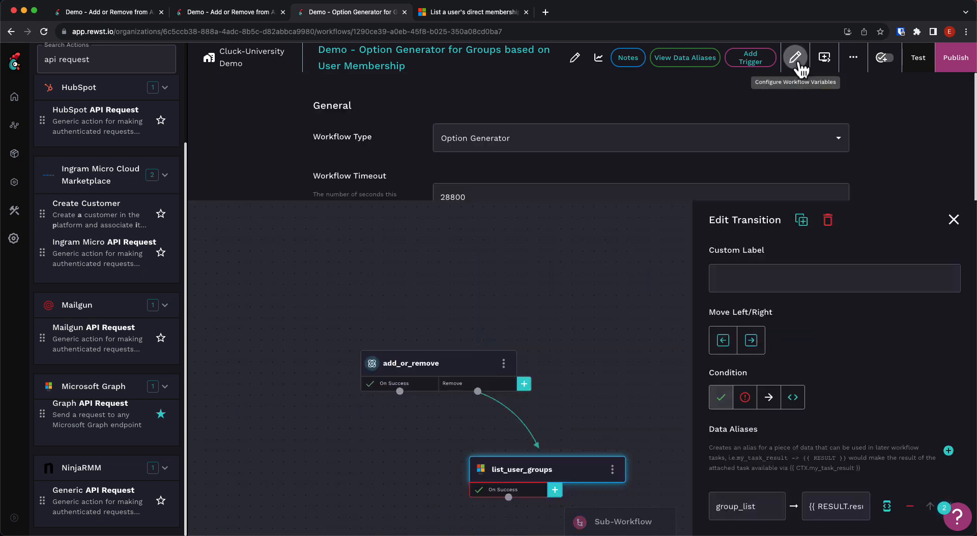
scroll(672, 376, "down", 5)
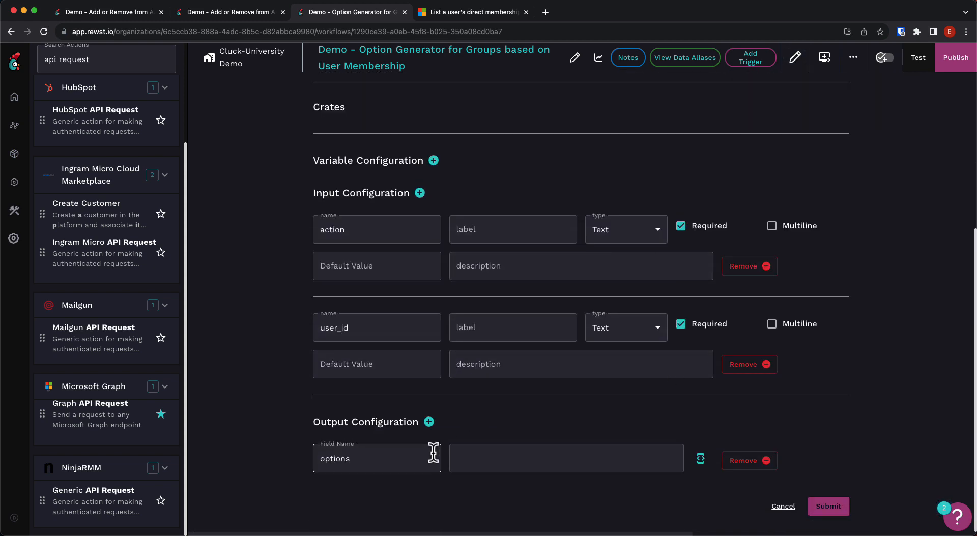
left_click(700, 459)
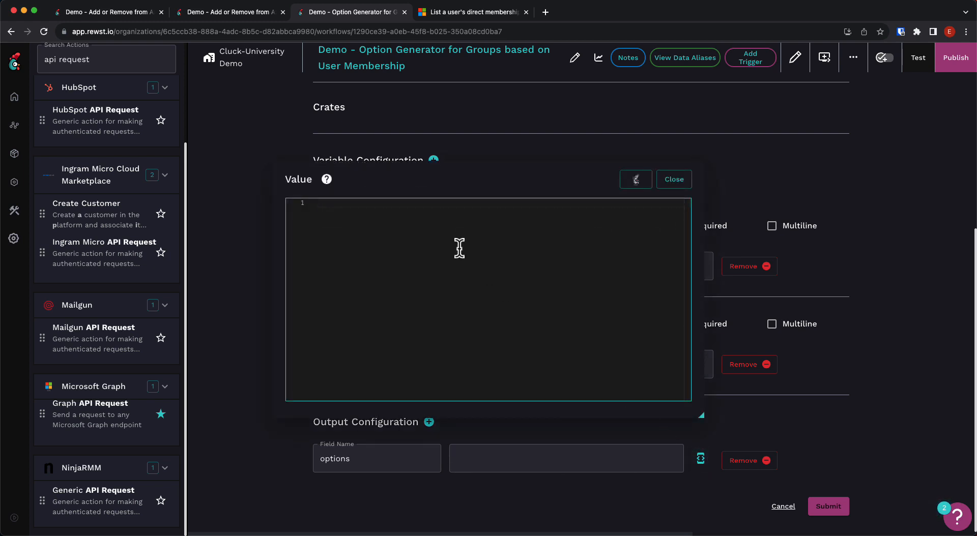
type("{{ CTX.")
key("Down")
key("Return")
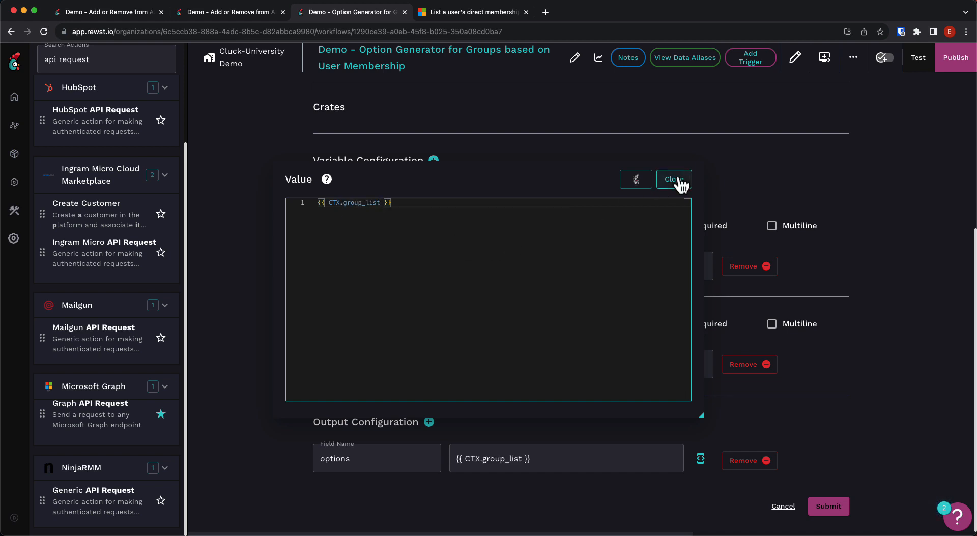
left_click(679, 186)
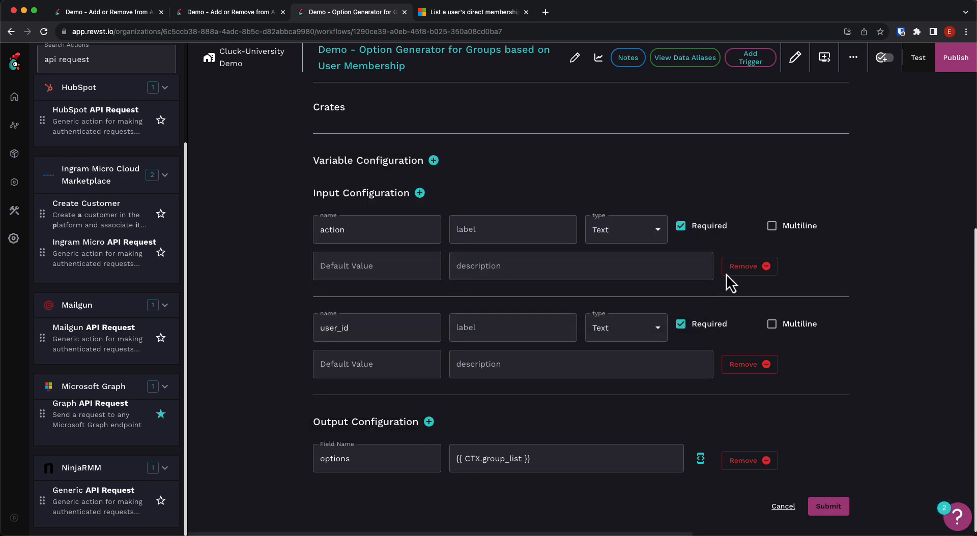
left_click(841, 506)
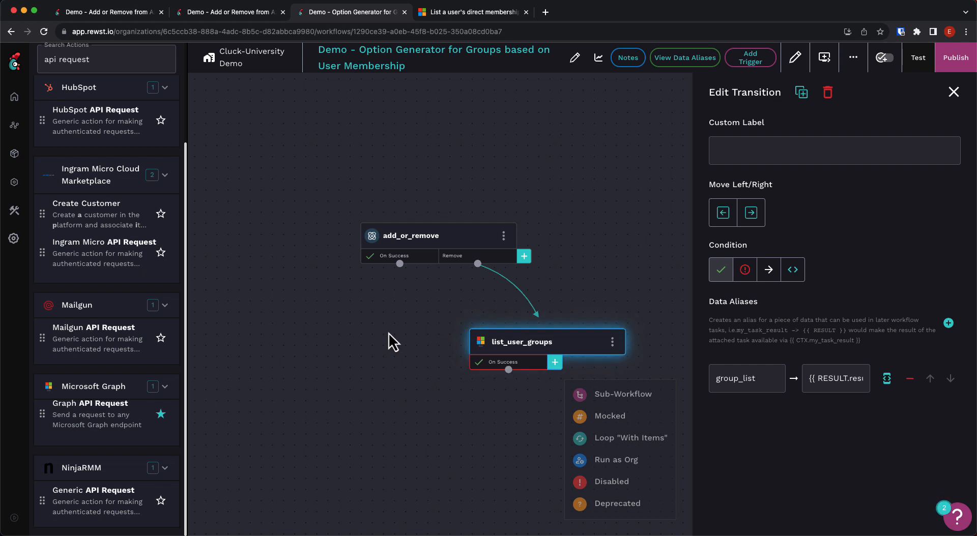
Step: Label add_or_remove's On Success transition Add and give it the custom condition {{ CTX.action == "add" }}
left_click(383, 263)
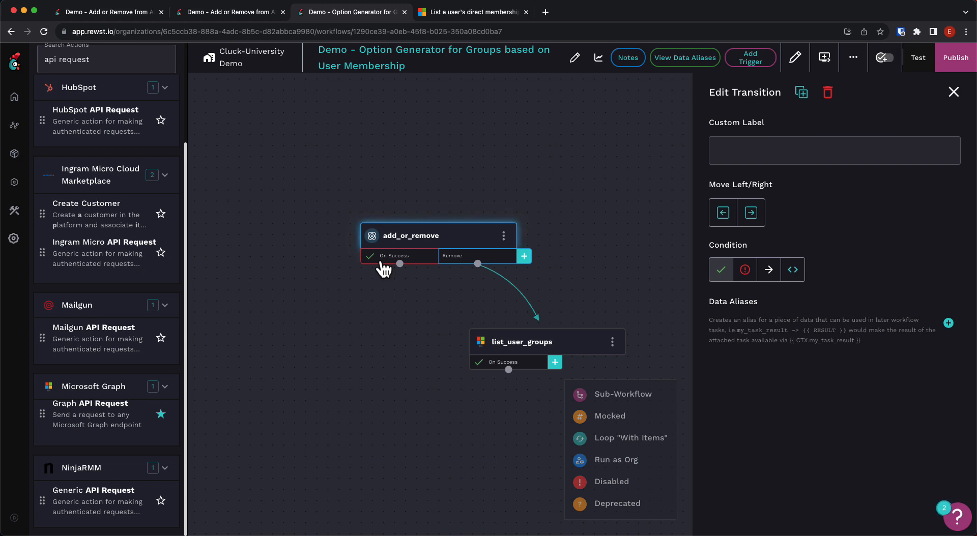
left_click(734, 160)
type("Add")
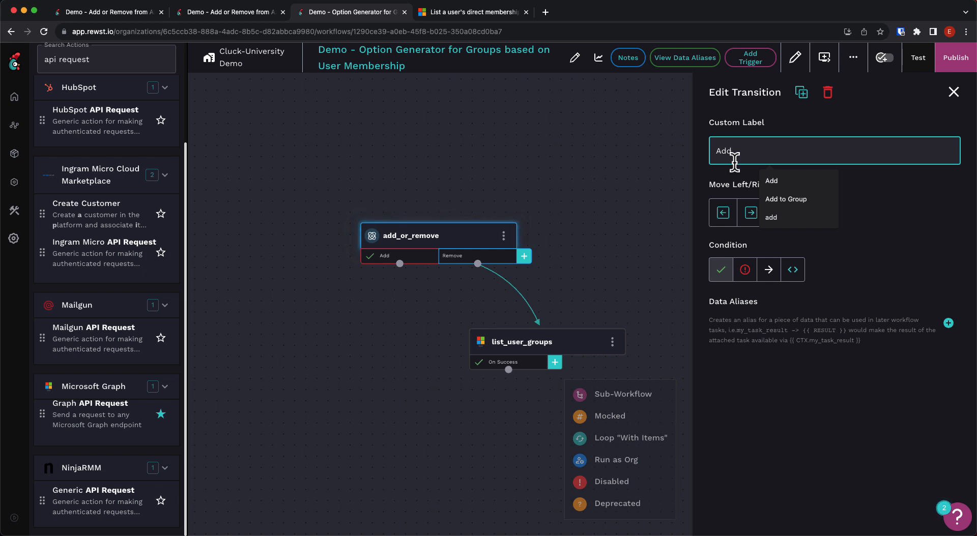
left_click(793, 274)
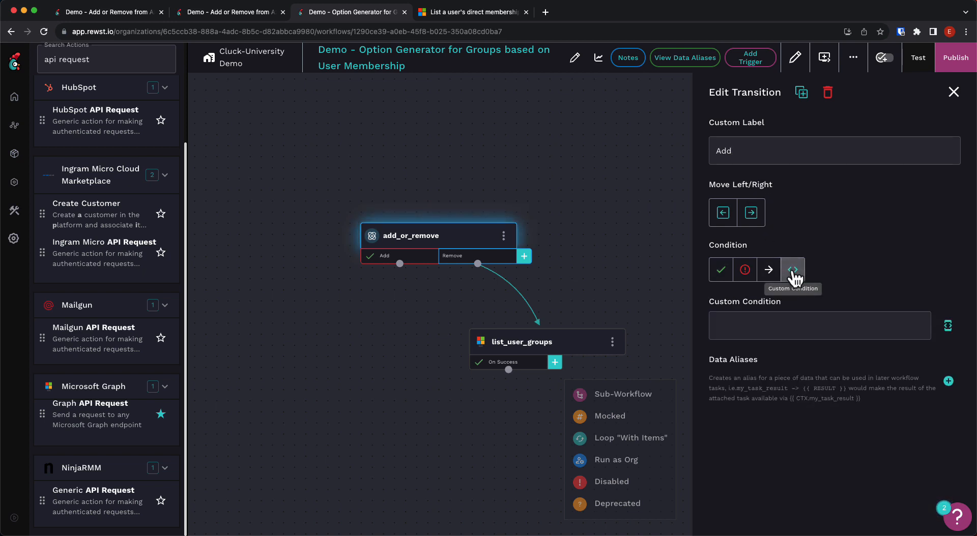
left_click(948, 326)
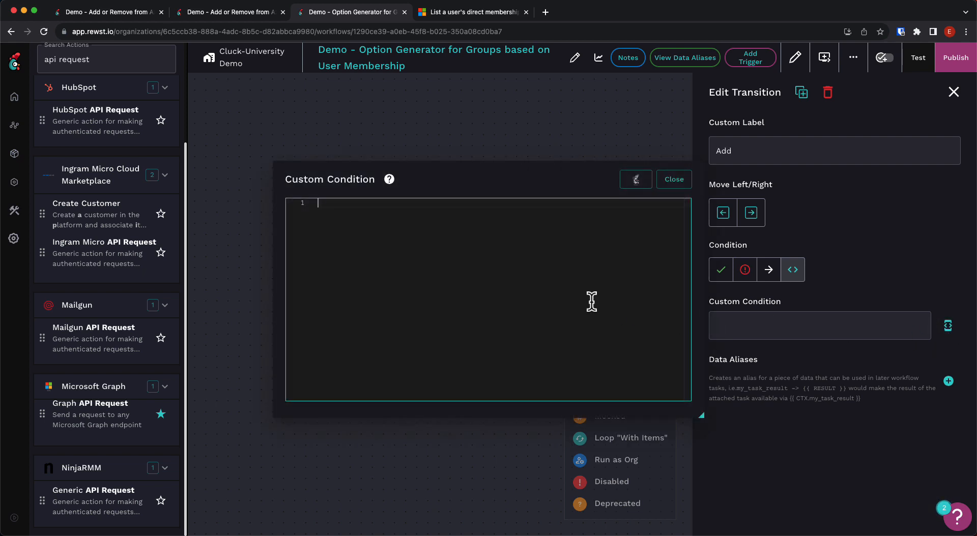
type("{{ CTX.action ")
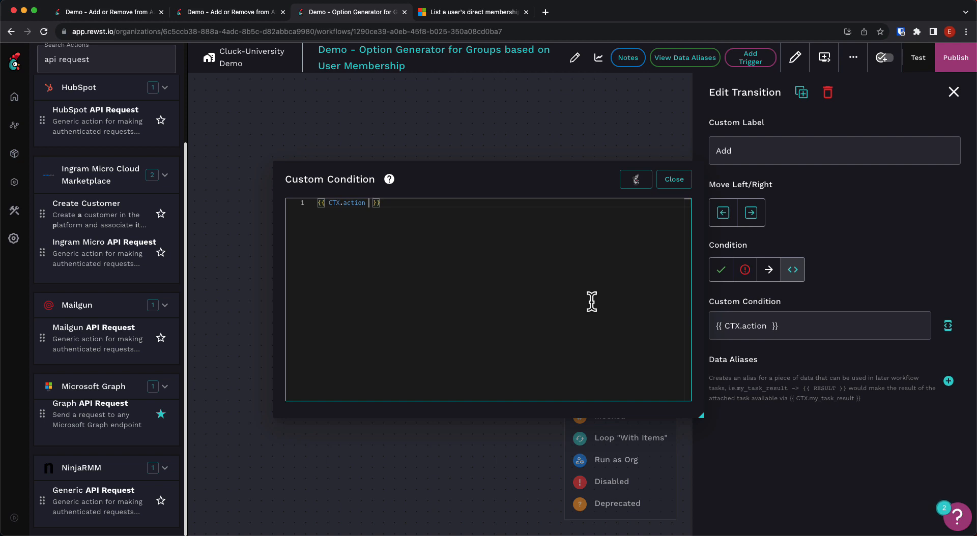
type("== \"add")
left_click(674, 179)
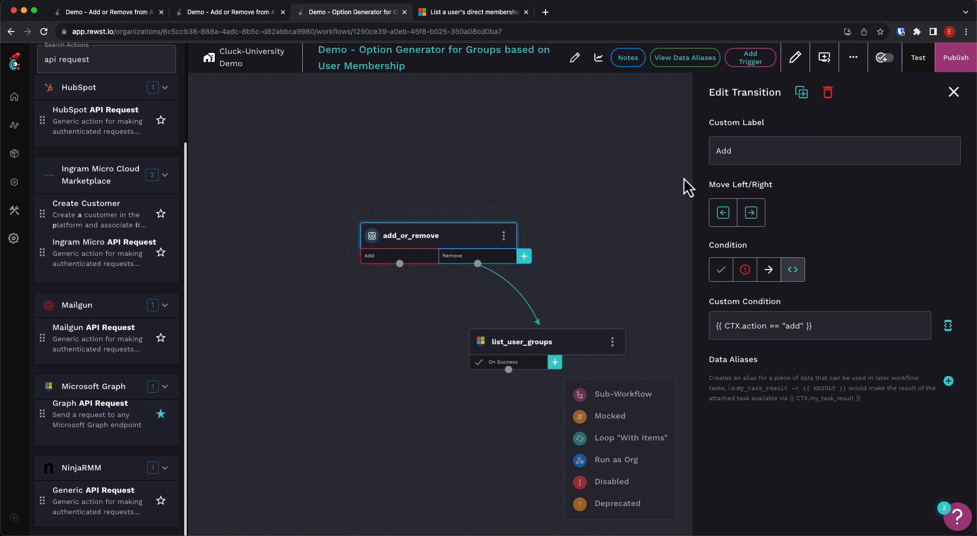
left_click(682, 178)
Step: Open the Jinja Live Editor in a separate tab and start a multi-line {{ }} expression containing an empty list [ ]
left_click(15, 241)
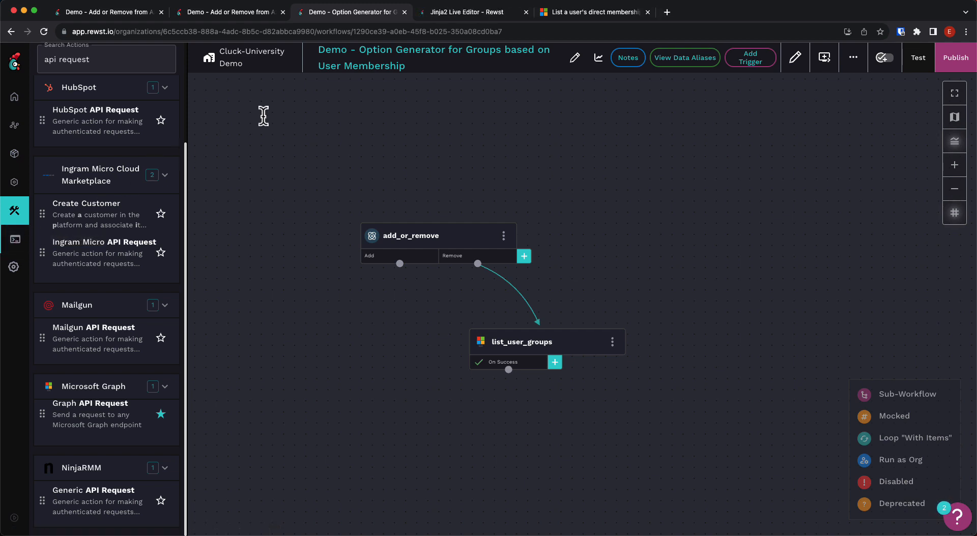
left_click(473, 14)
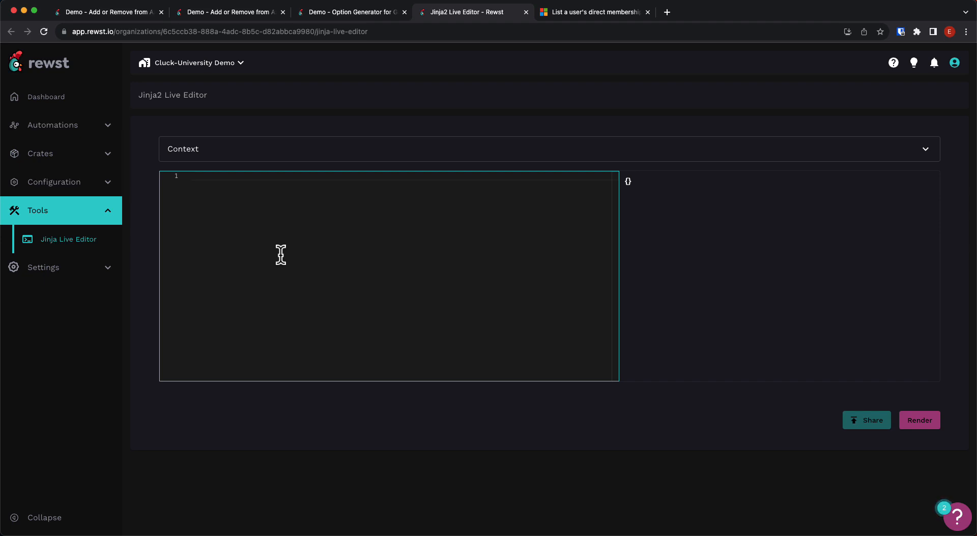
type("{{")
key("super+f")
key("Escape")
key("Return")
type("[")
key("Return")
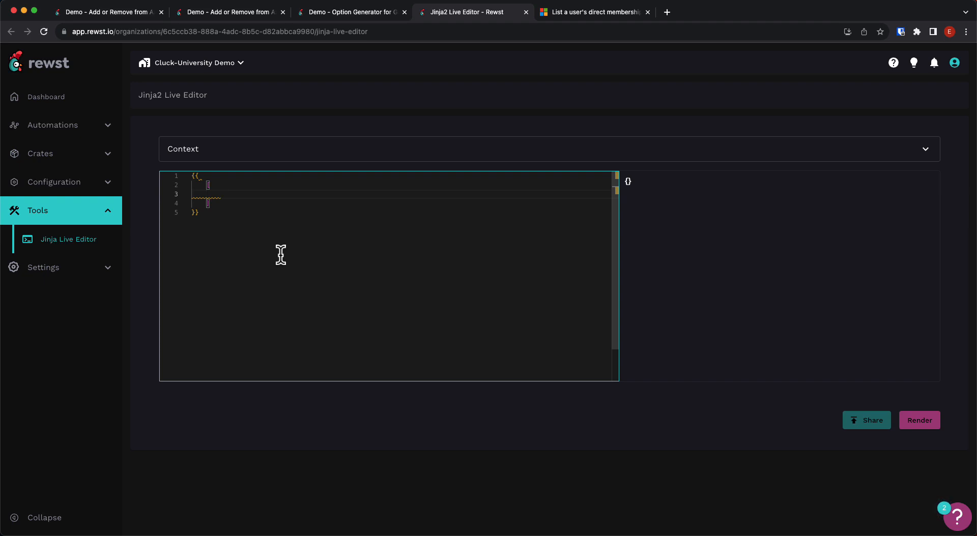
Step: Outline the list comprehension with placeholder lines output, construction and conditions, and clear those lines
type("output")
key("Return")
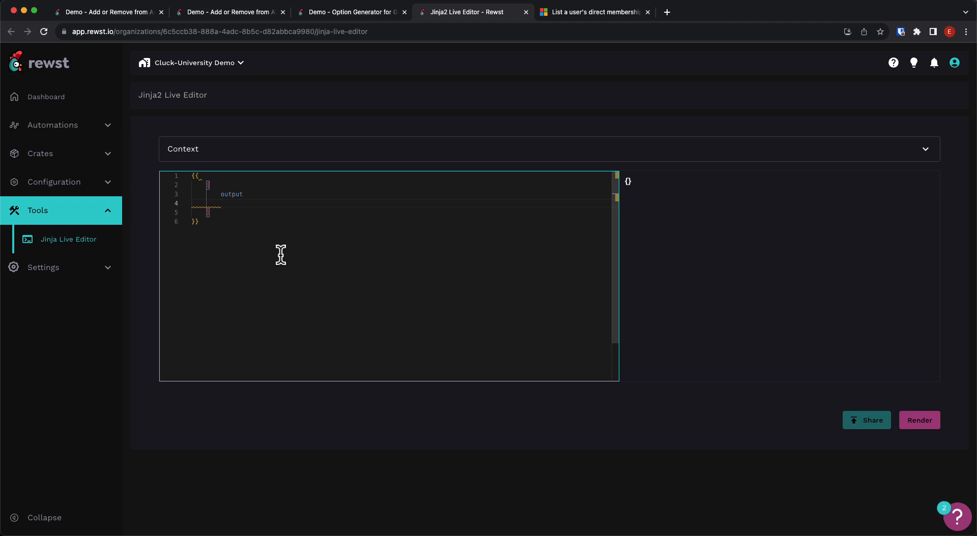
type("construction")
key("Return")
type("conditions")
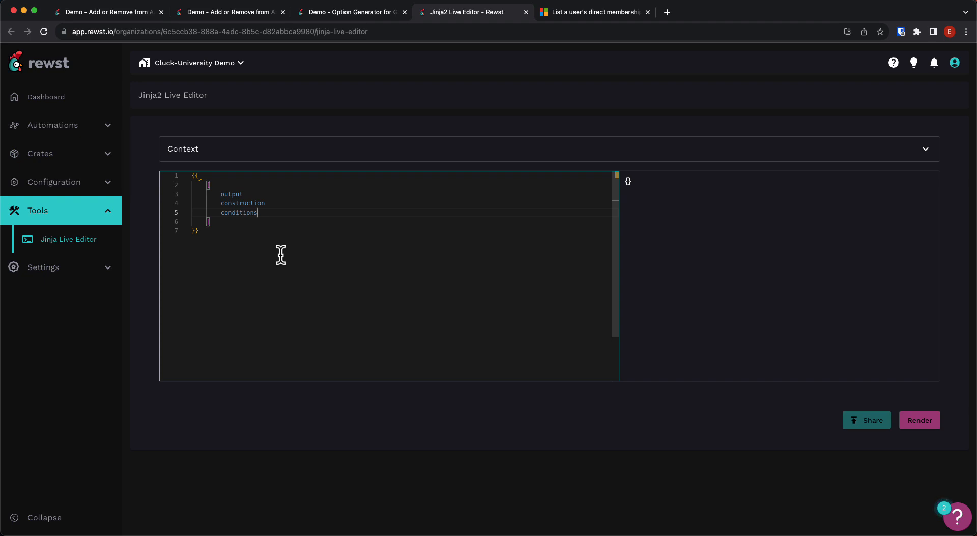
left_click_drag(260, 212, 163, 195)
key("BackSpace")
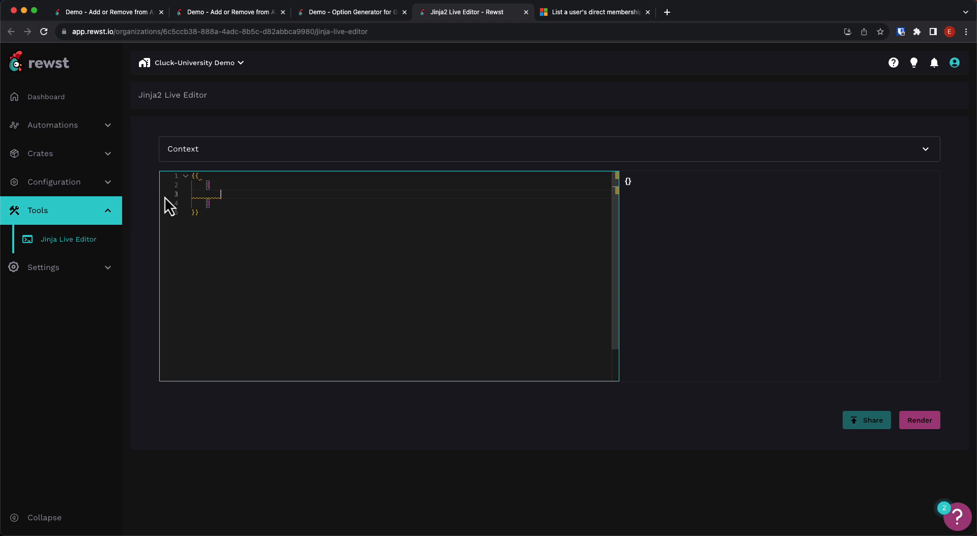
Step: Enter CTX.all_groups and CTX.user_groups on separate lines inside the list brackets
type("all_groups")
key("Return")
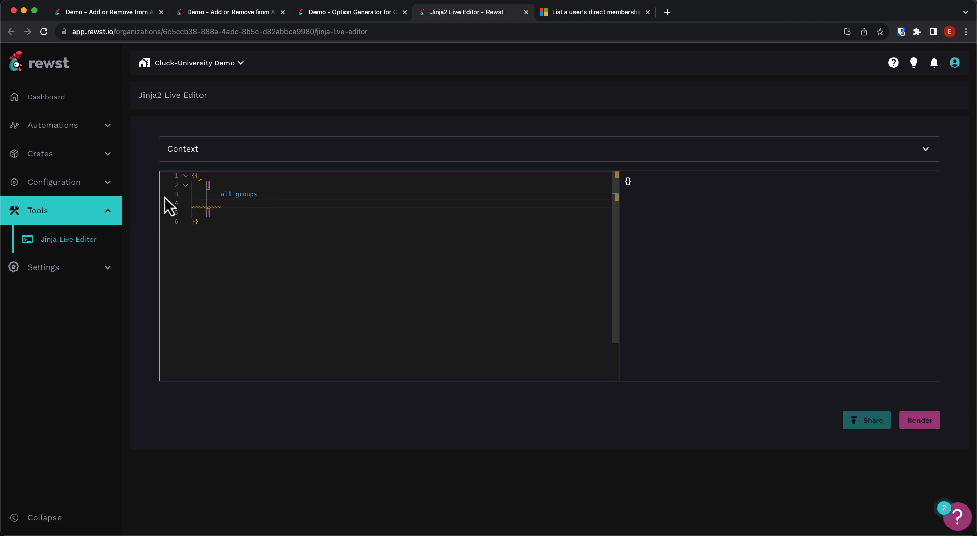
type("user_groups")
key("Up")
key("shift+Home")
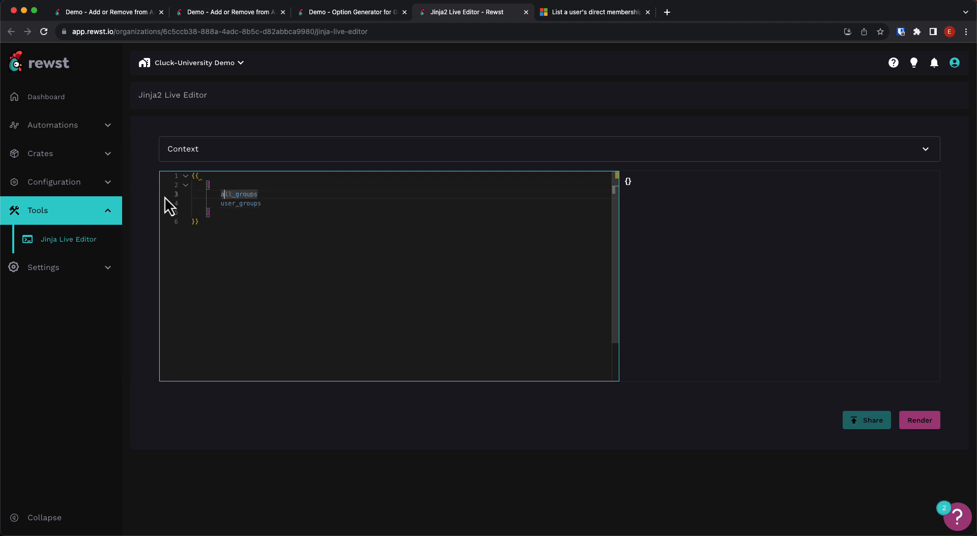
type("CTX.")
key("Home")
type("CTX.")
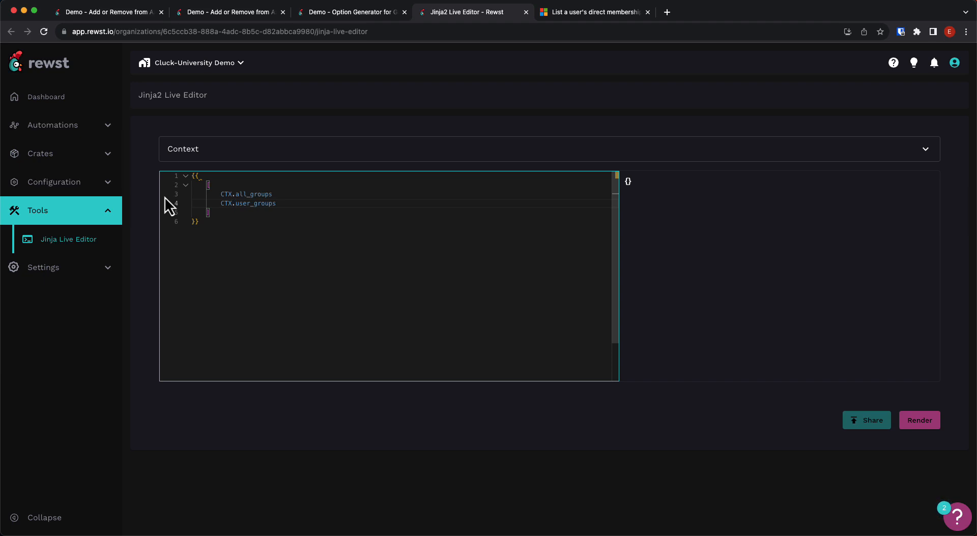
Step: Put "for group in" before CTX.all_groups and "if group is not in" before CTX.user_groups
key("Up")
key("Left")
key("Left")
key("Left")
key("Left")
type("for group in")
key("Down")
key("super+Left")
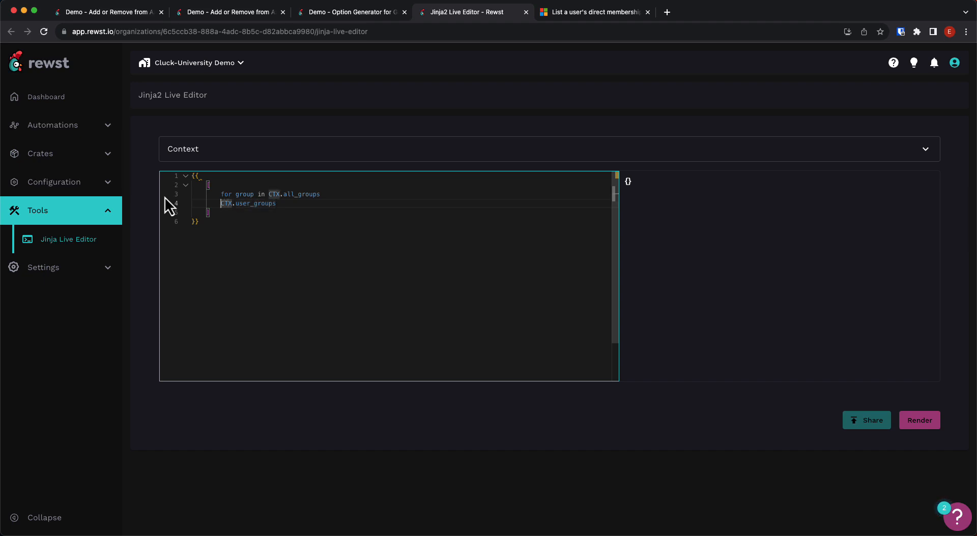
type("if group is not in")
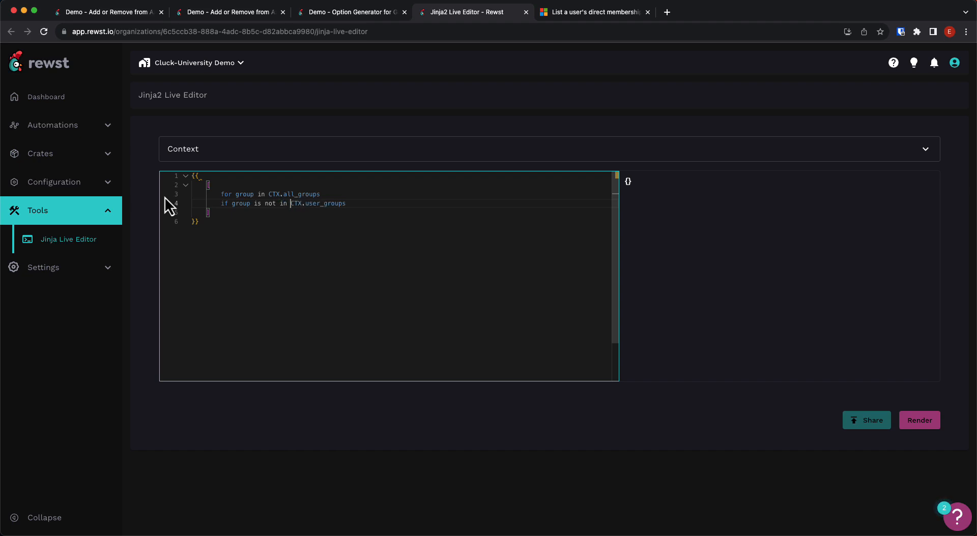
Step: Insert group as the comprehension's output on its own line above the for clause
left_click(261, 185)
key("Return")
type("group")
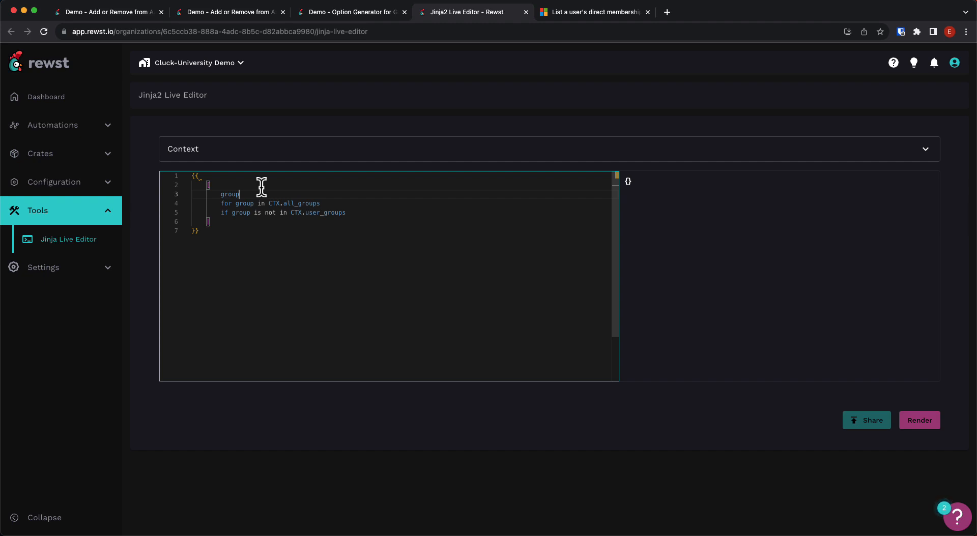
Step: In the option generator workflow, find the Microsoft Graph List Groups action, place it beside list_user_groups, and connect add_or_remove's Add transition to it
left_click(374, 211)
left_click(344, 12)
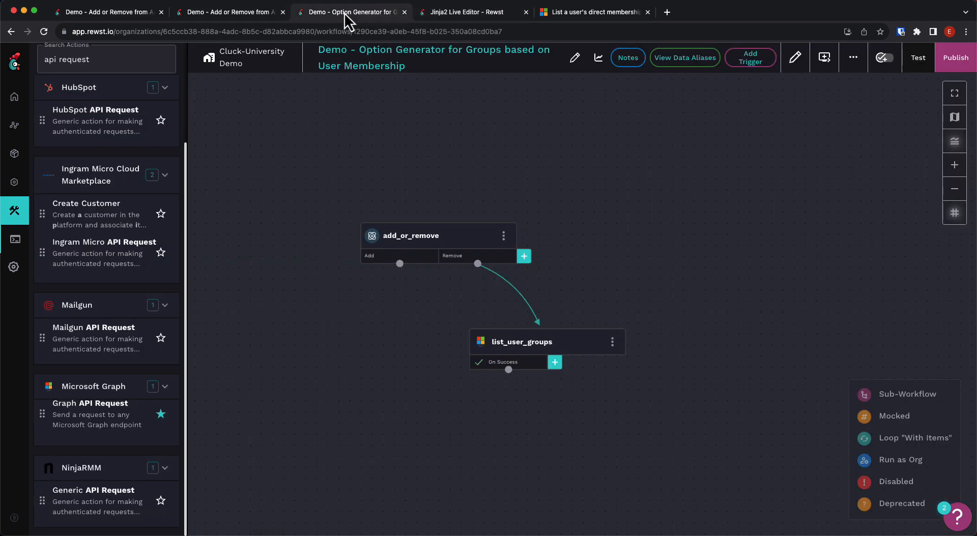
triple_click(106, 63)
type("graph ")
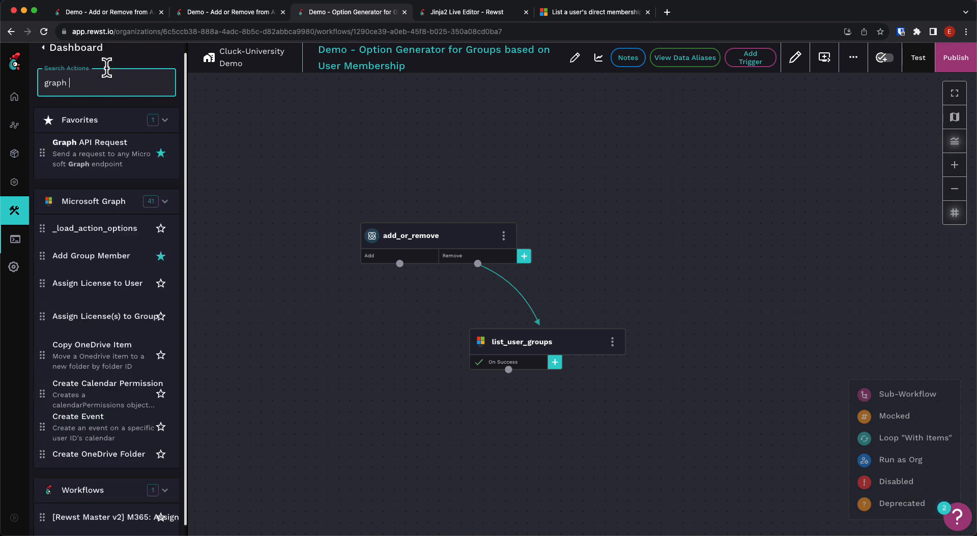
type("list group")
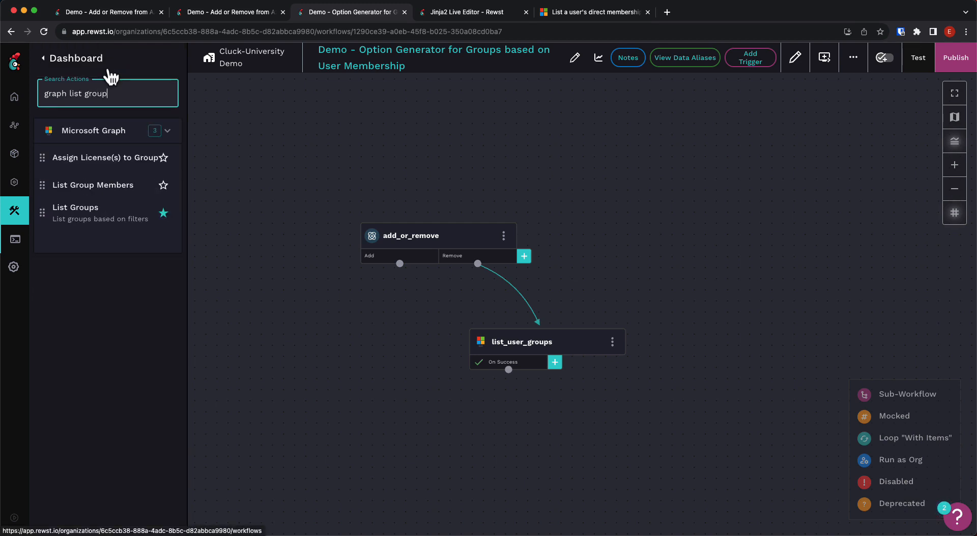
left_click_drag(72, 221, 328, 344)
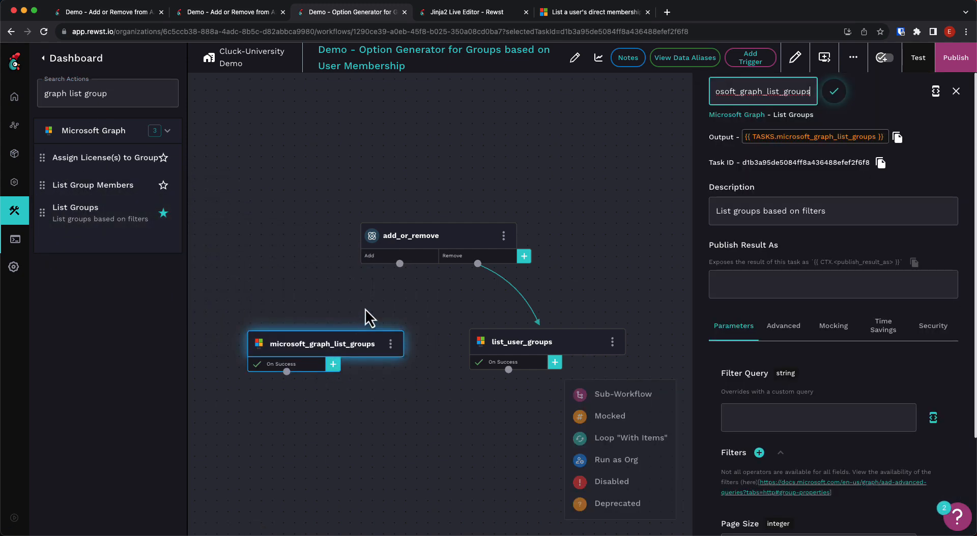
left_click_drag(399, 264, 324, 341)
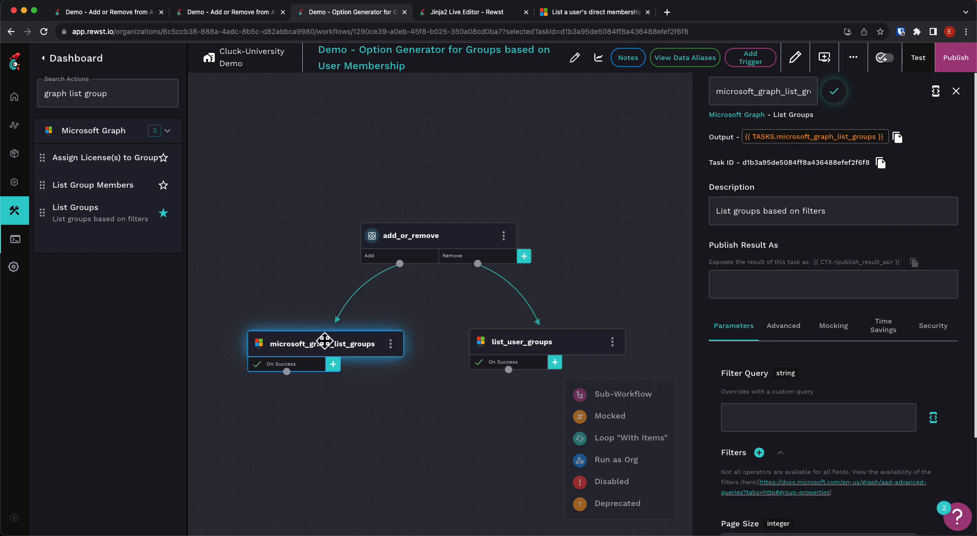
Step: Rename the new List Groups task to list_all_groups
left_click(785, 92)
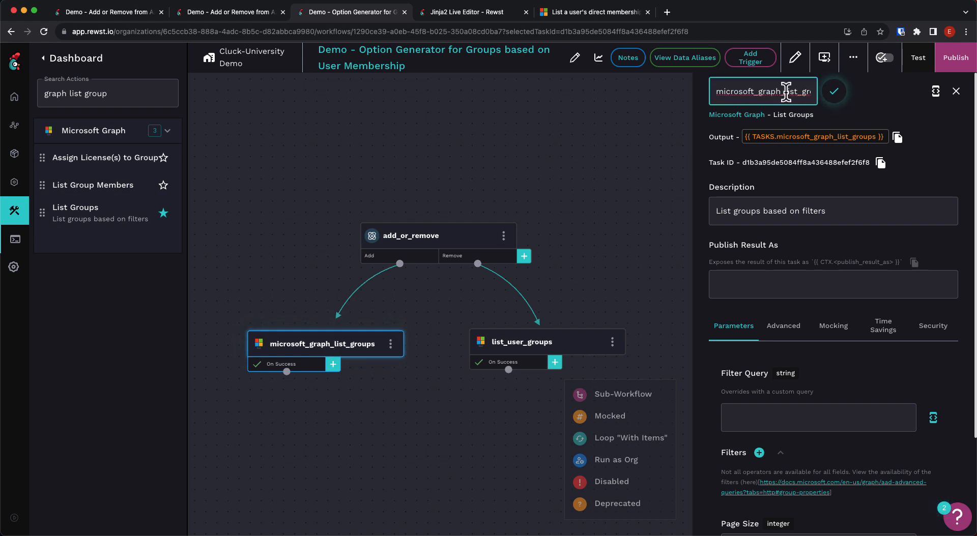
left_click_drag(786, 92, 692, 96)
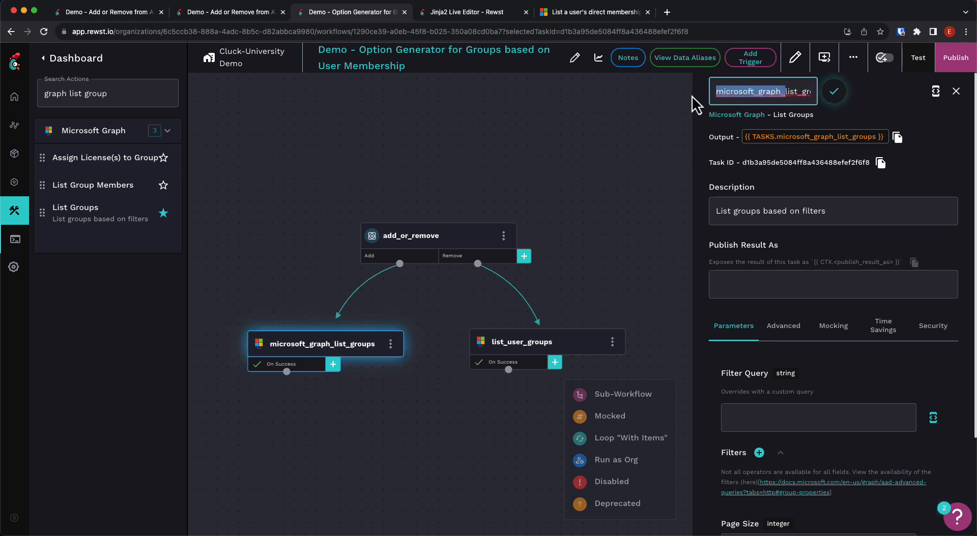
key("BackSpace")
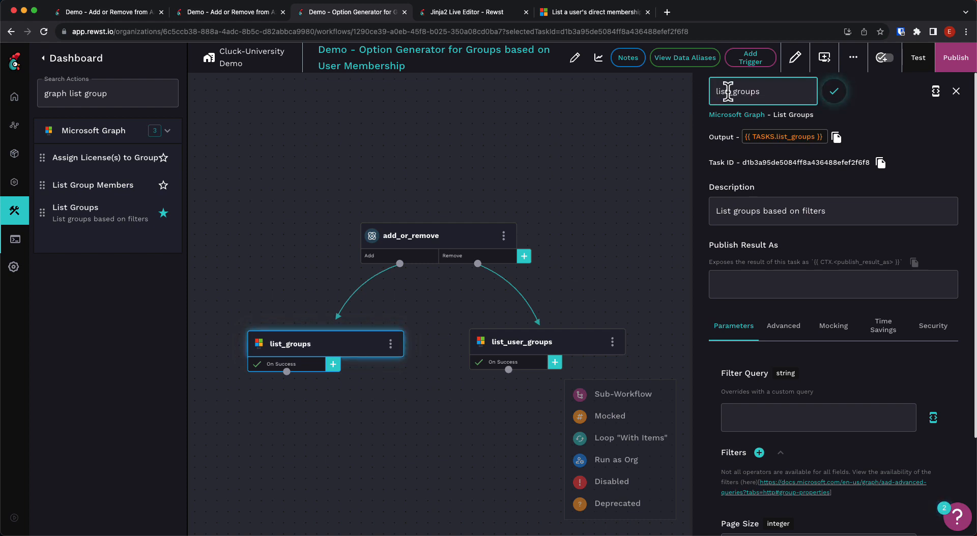
key("Right")
key("Right")
key("Right")
key("Right")
key("Right")
type("all_")
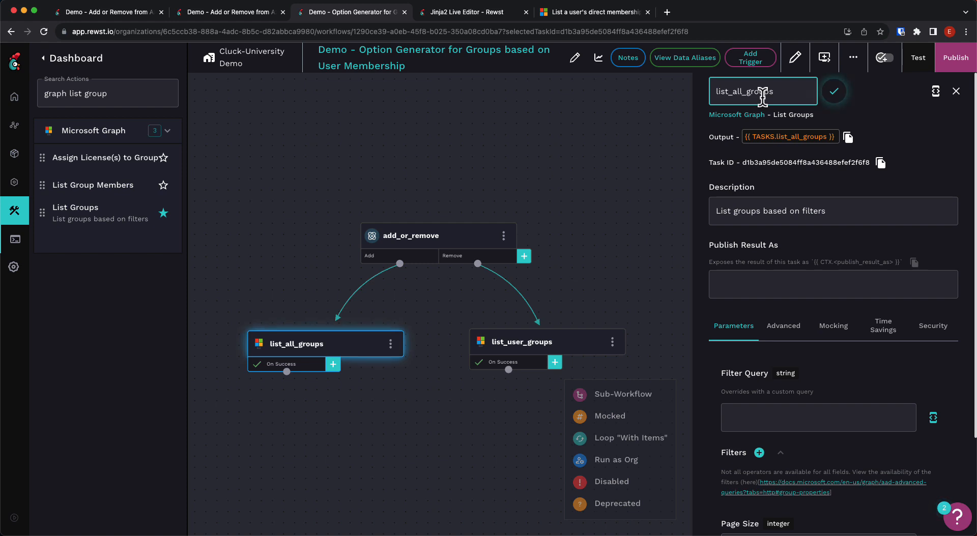
Step: Add a data alias with the key all_groups to list_all_groups' On Success transition, matching the variable name in the Jinja draft
left_click(306, 370)
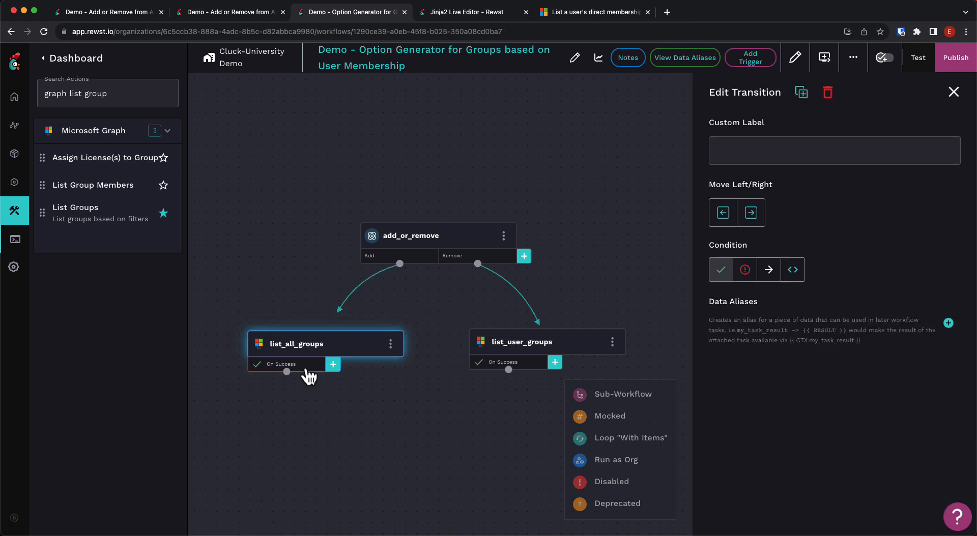
left_click(948, 324)
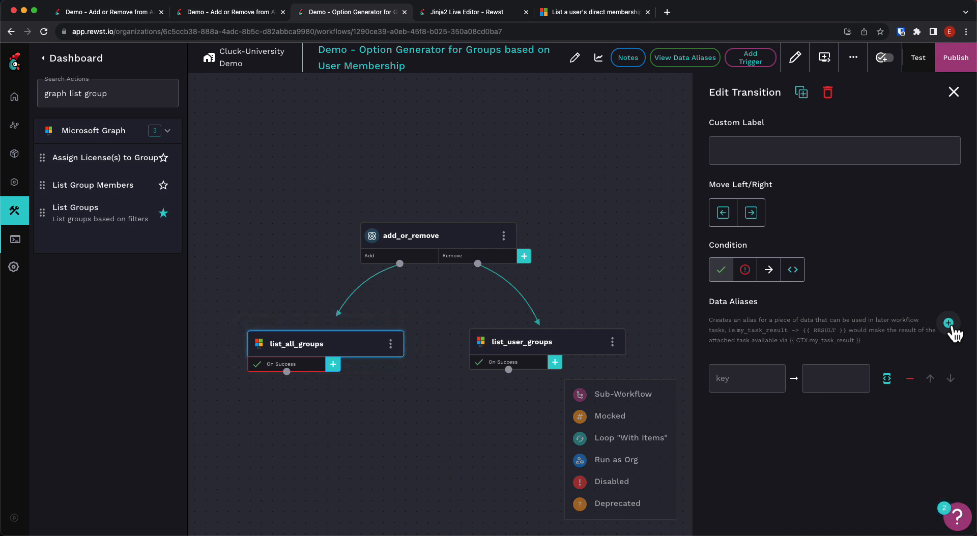
left_click(447, 16)
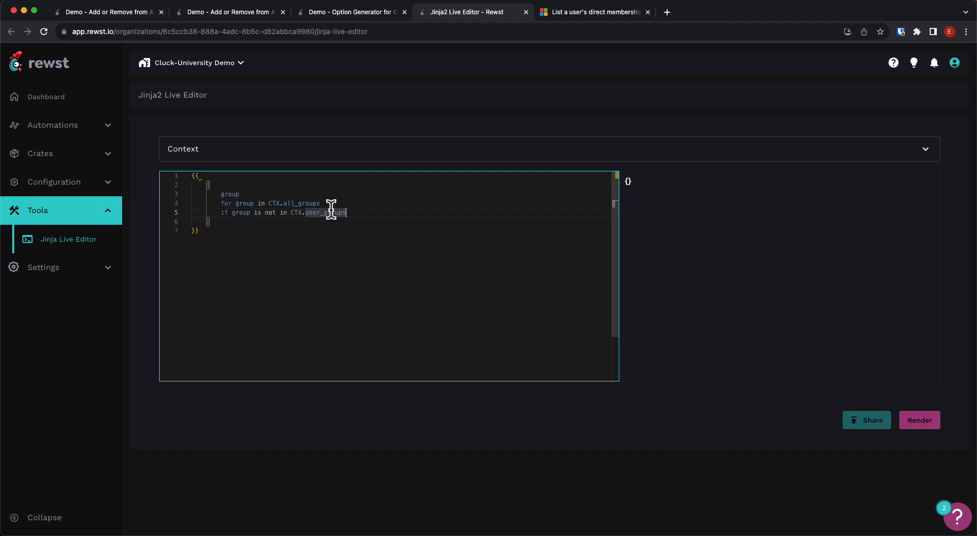
left_click(352, 13)
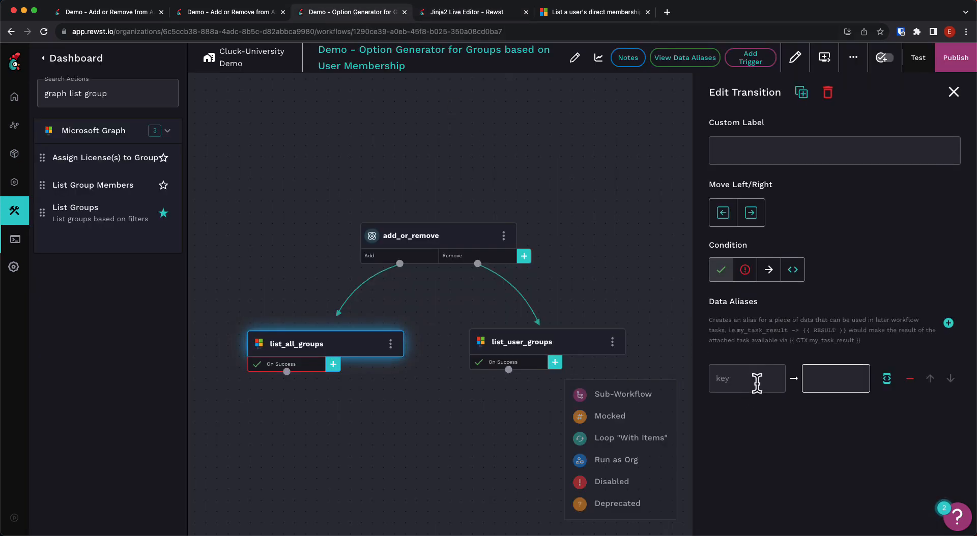
left_click(776, 379)
type("al")
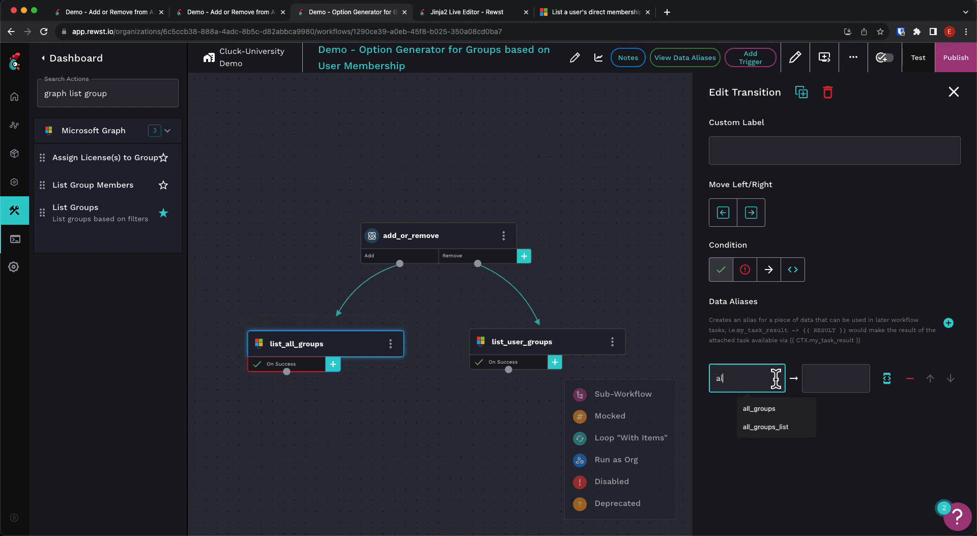
type("l_groups")
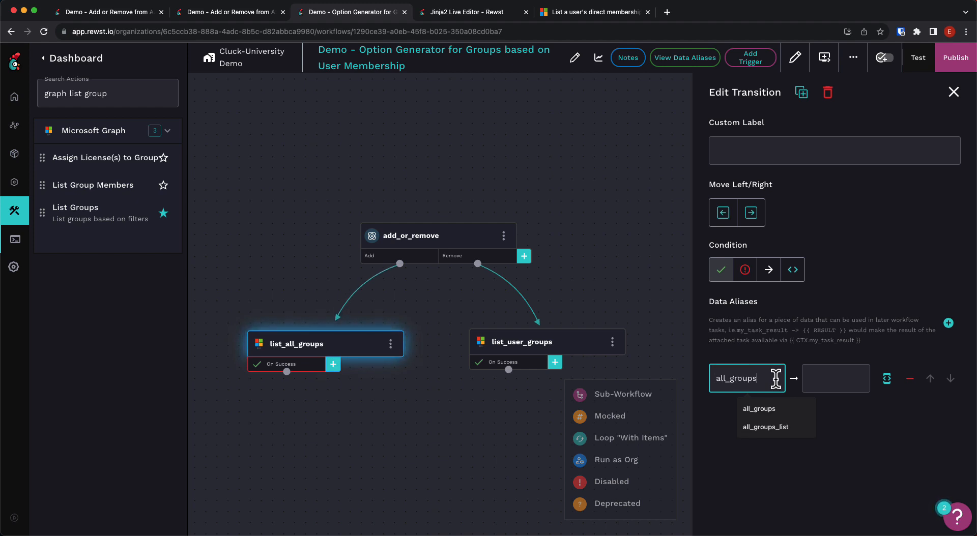
Step: Set the all_groups alias value to {{ RESULT.result.data.value }}
left_click(891, 385)
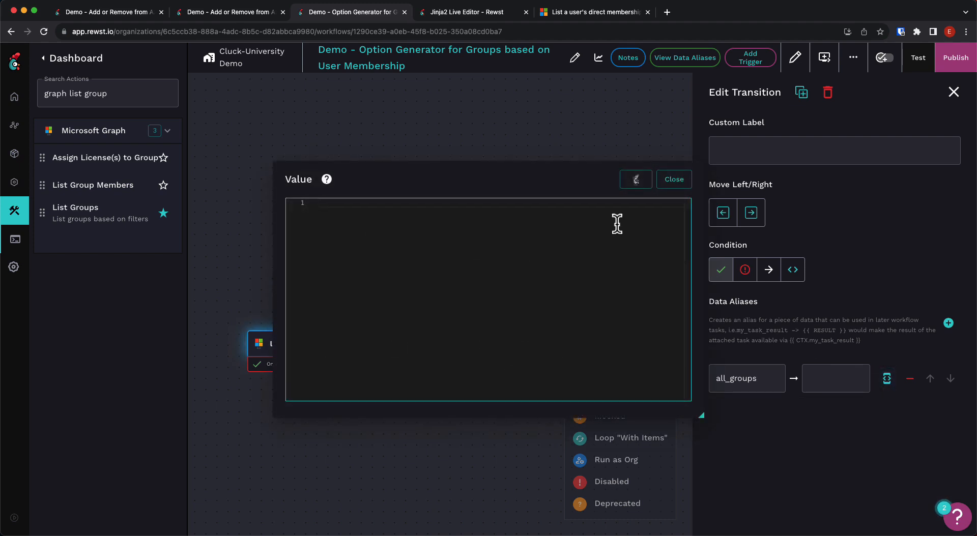
type("{{ RES")
type("ULT.result.da")
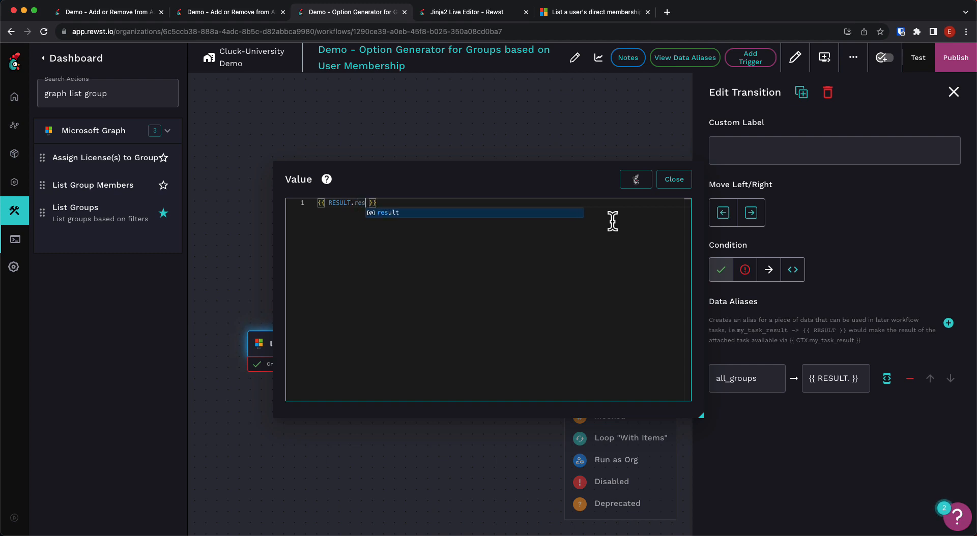
type("ta.value")
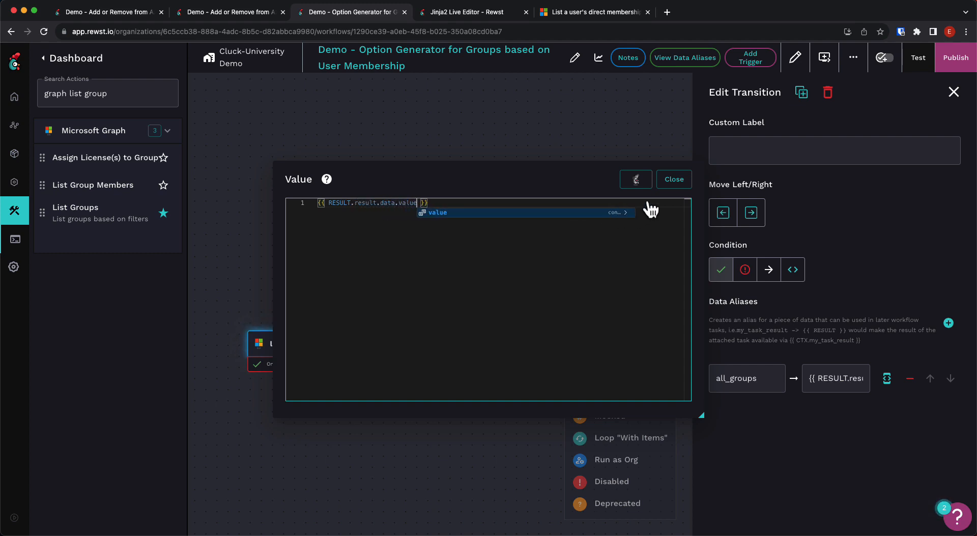
left_click(676, 185)
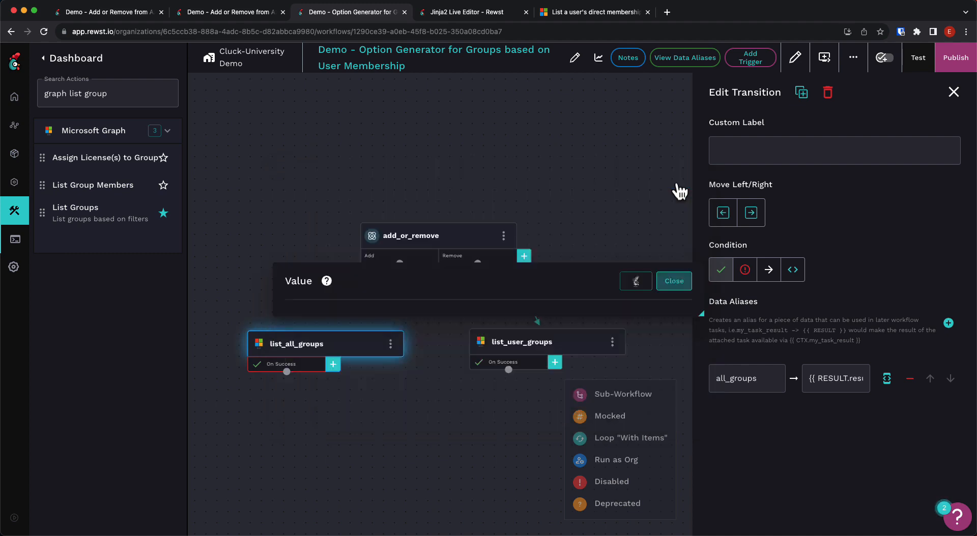
Step: Duplicate the list_user_groups task, place the copy below list_all_groups, and connect list_all_groups' On Success transition to it
left_click_drag(622, 231, 619, 185)
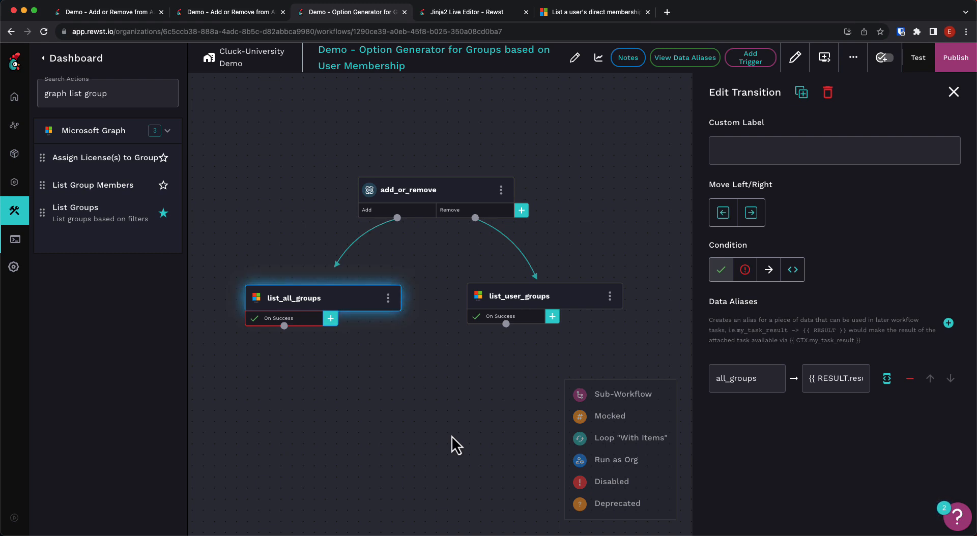
left_click(609, 296)
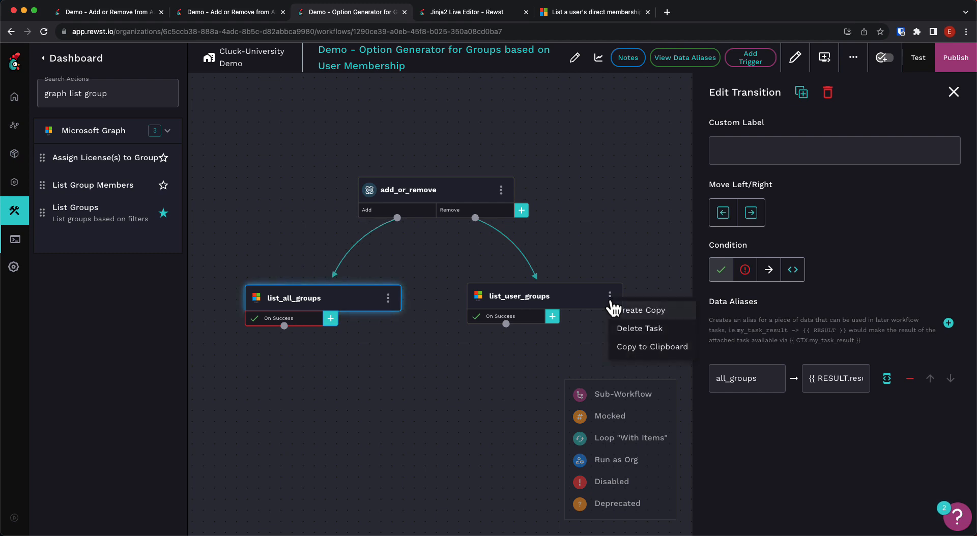
left_click(633, 310)
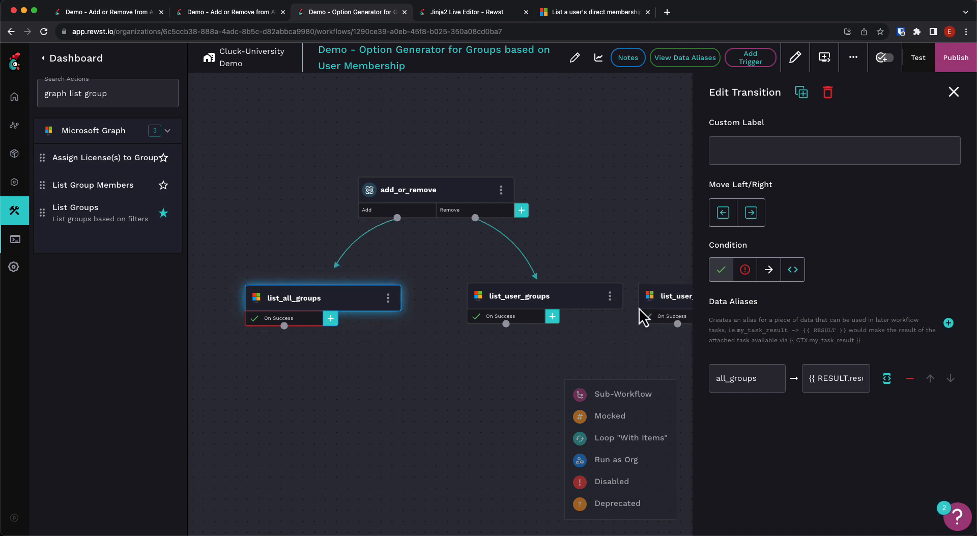
left_click_drag(670, 306, 275, 415)
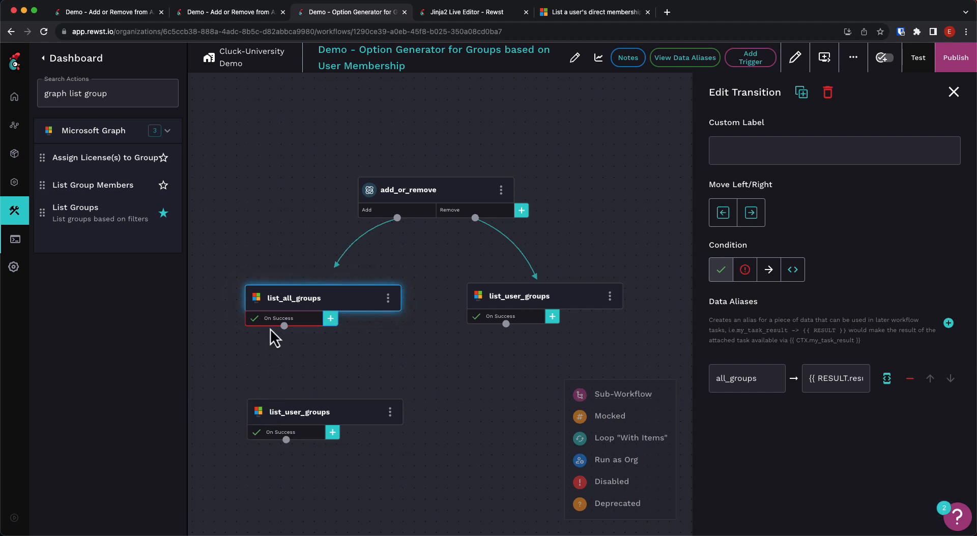
left_click_drag(284, 325, 300, 410)
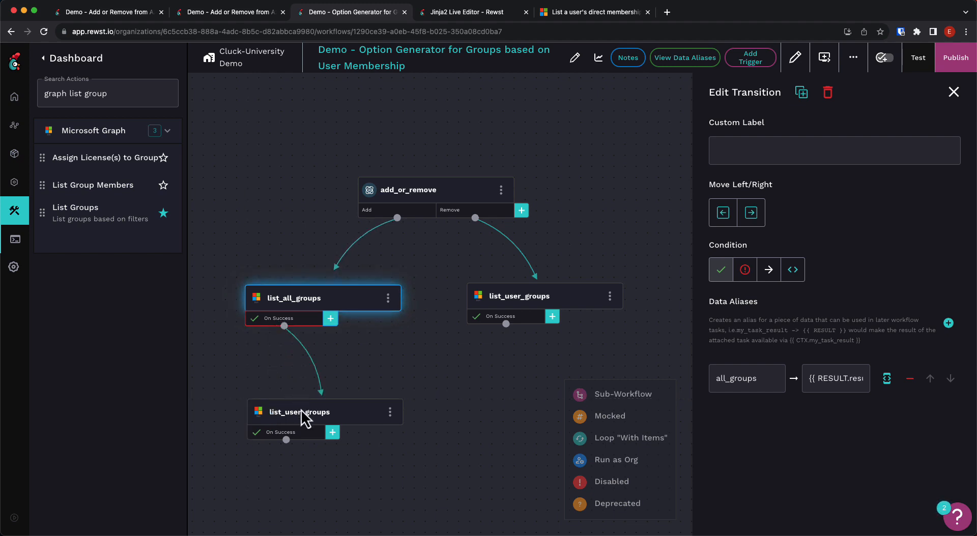
Step: Rename the data alias key on the copied list_user_groups task's On Success transition to user_groups, matching the Jinja draft
left_click(306, 436)
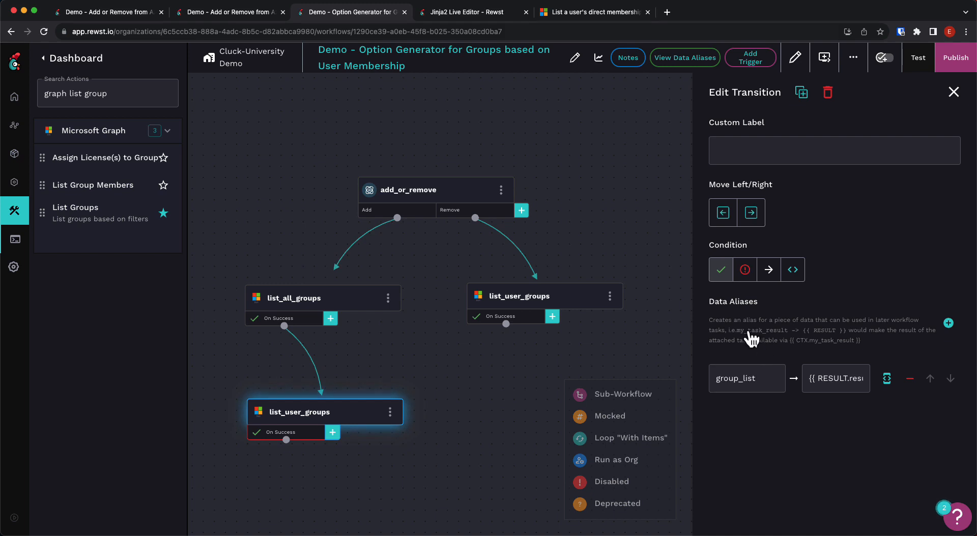
left_click(475, 16)
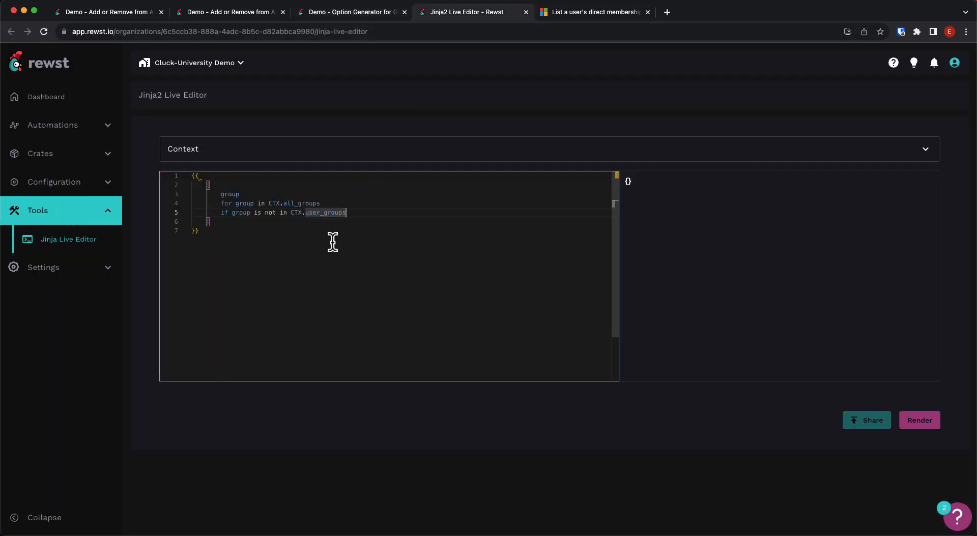
left_click(367, 14)
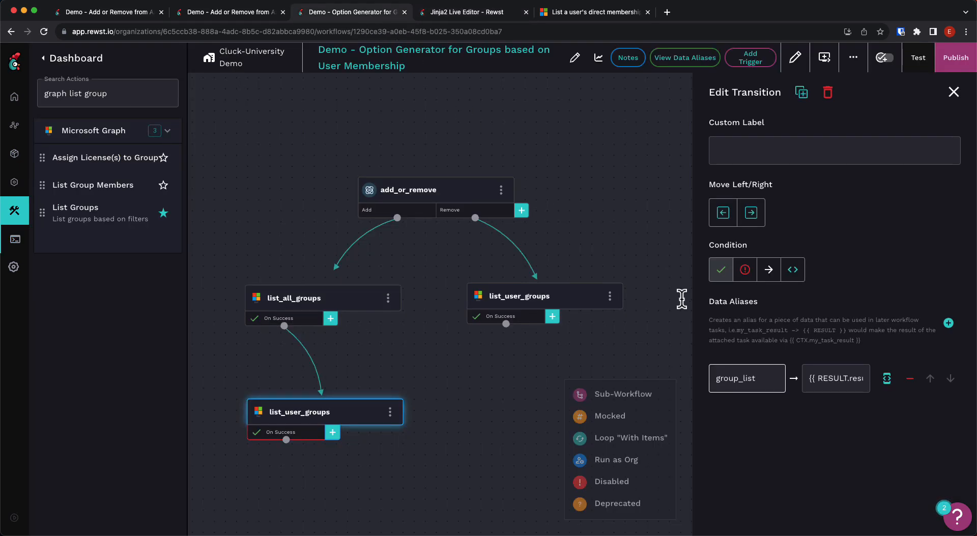
double_click(767, 377)
type("user")
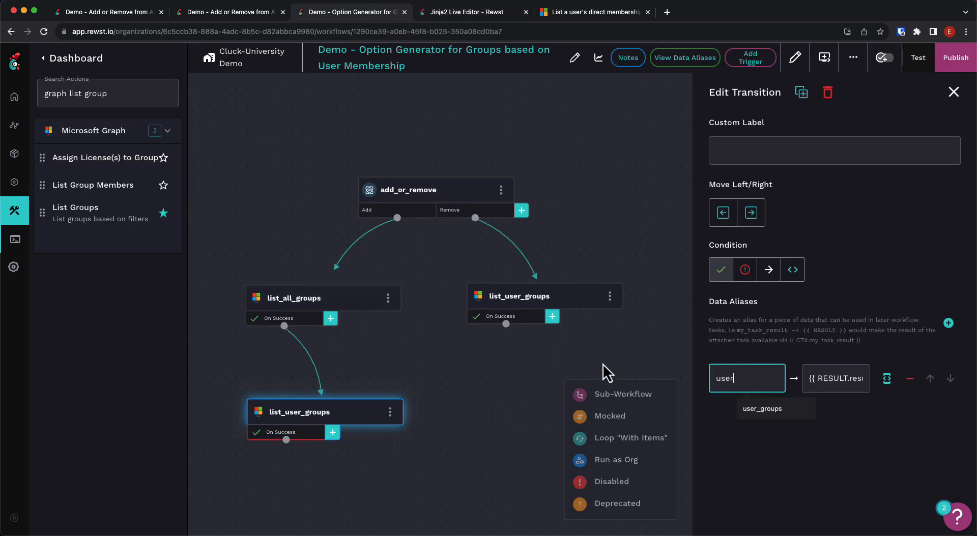
type("_groups")
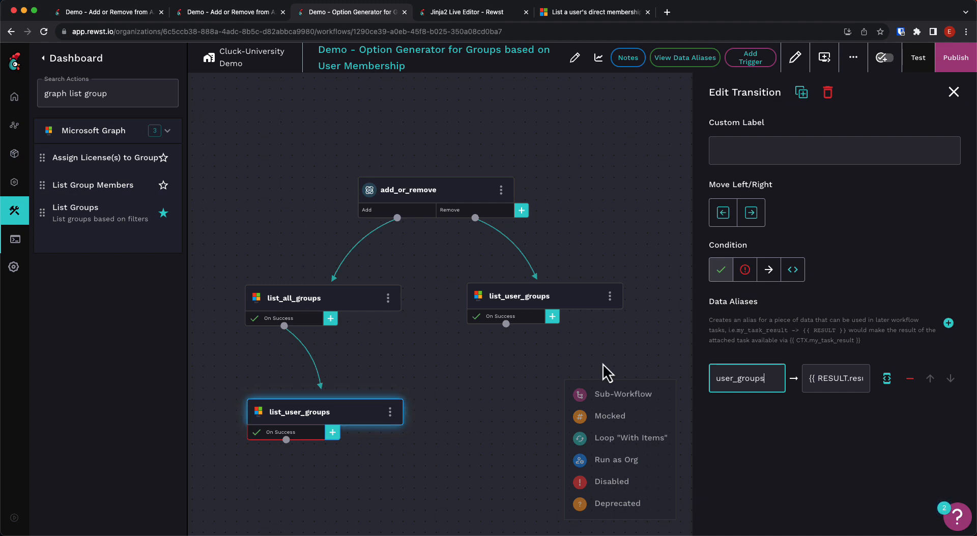
Step: Add a noop task below the copied list_user_groups task and connect that task's On Success transition to it
left_click_drag(435, 459, 426, 321)
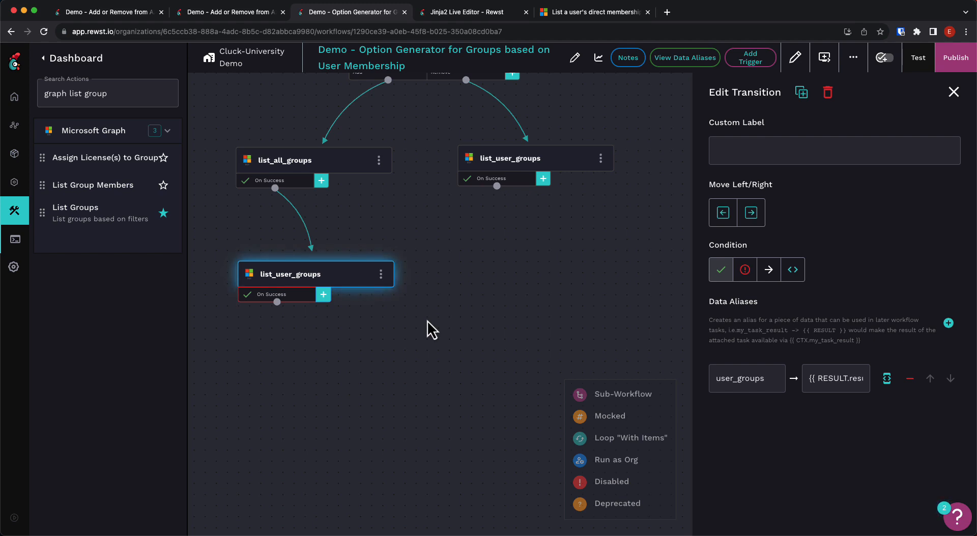
right_click(345, 355)
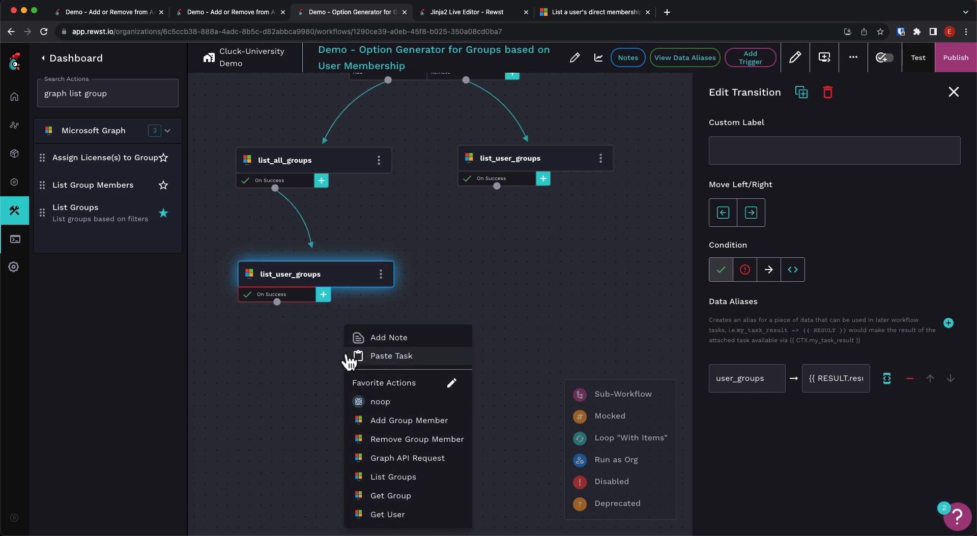
left_click(362, 401)
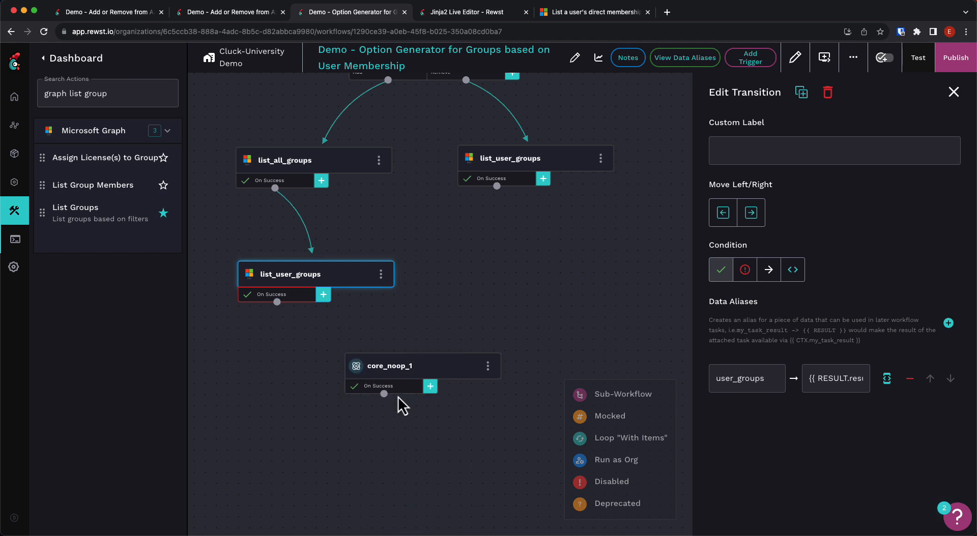
left_click_drag(394, 363, 376, 382)
left_click_drag(277, 301, 370, 376)
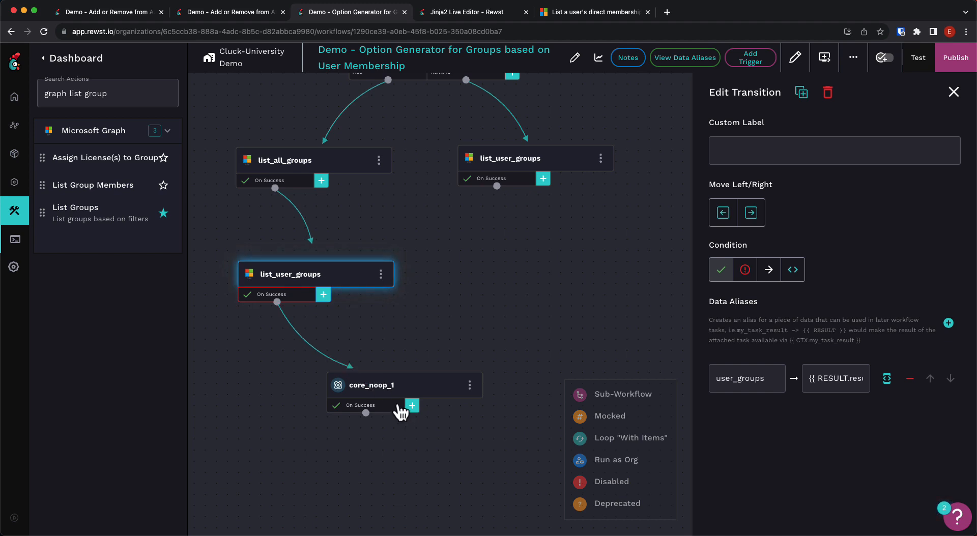
Step: Rename the core_noop_1 task to build_group_list
left_click(395, 396)
left_click_drag(780, 88, 677, 94)
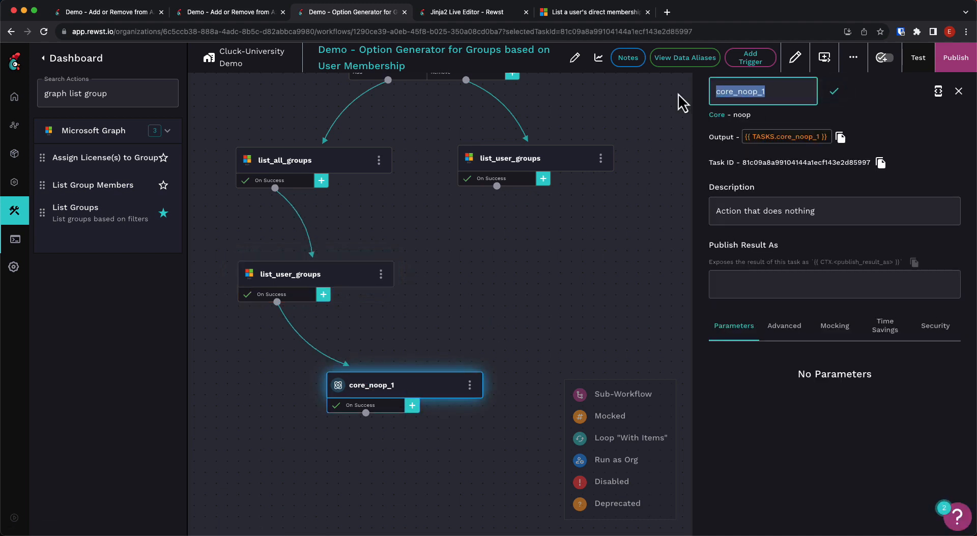
key("BackSpace")
type("bui")
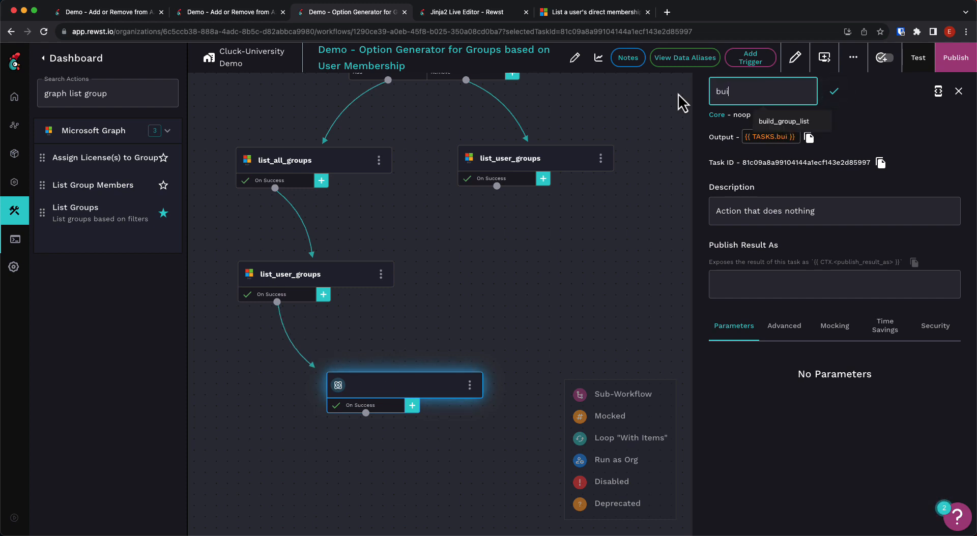
type("ld_group_list")
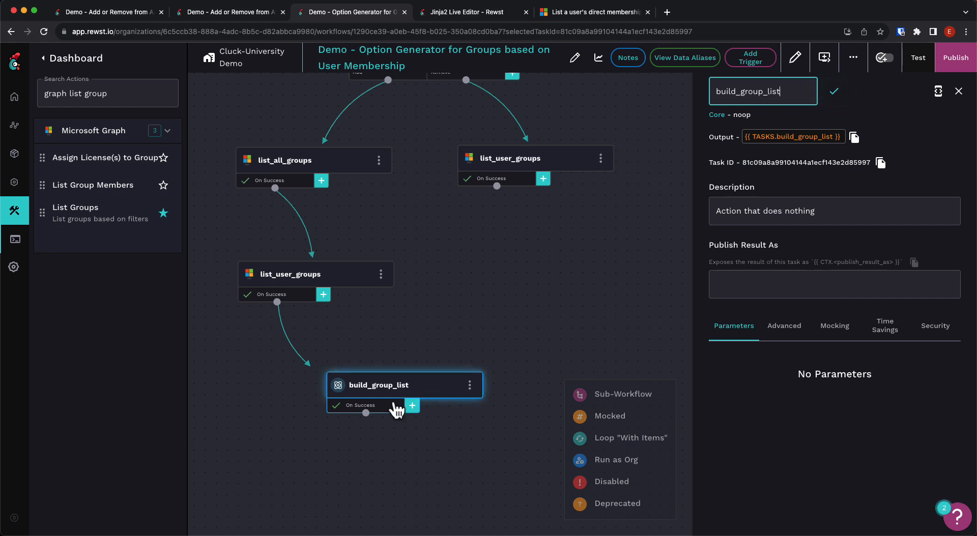
Step: Add a blank data alias to build_group_list's On Success transition and leave the transition editor
left_click(385, 413)
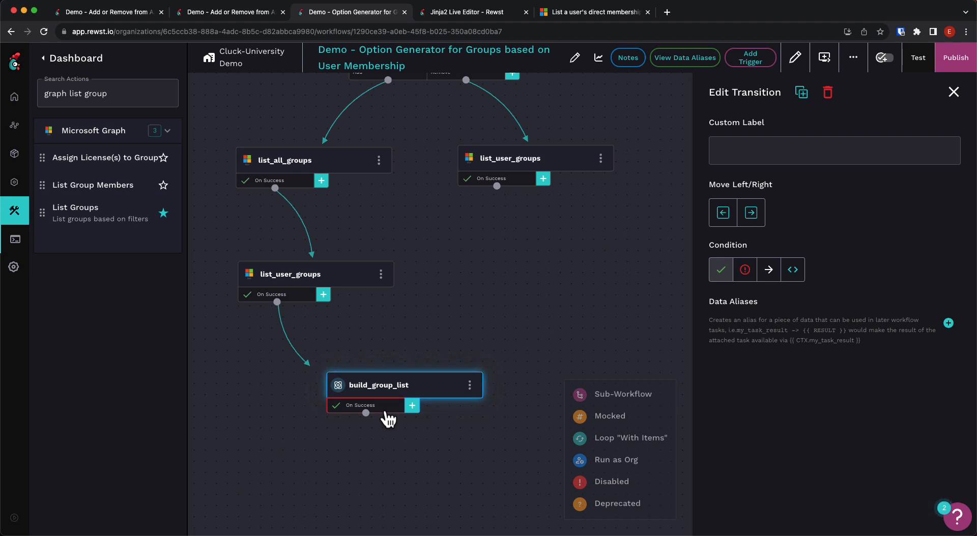
left_click(948, 323)
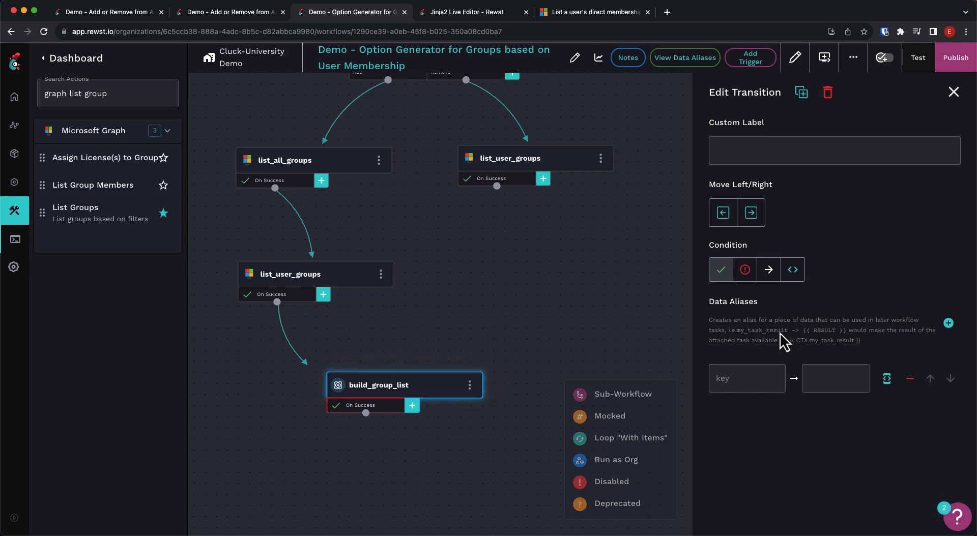
key("Escape")
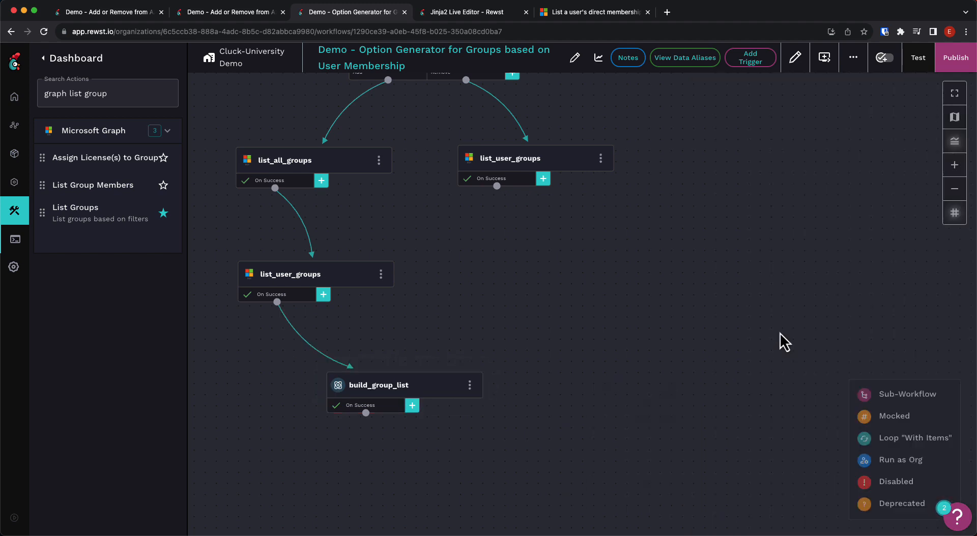
Step: Check the workflow's input and output configuration for the context variable that the options output expects
left_click(795, 58)
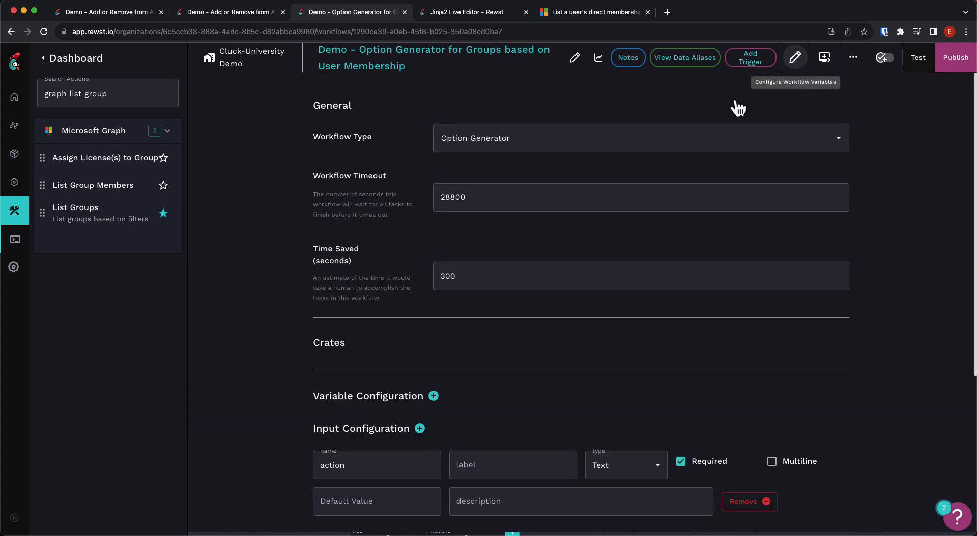
scroll(273, 386, "down", 5)
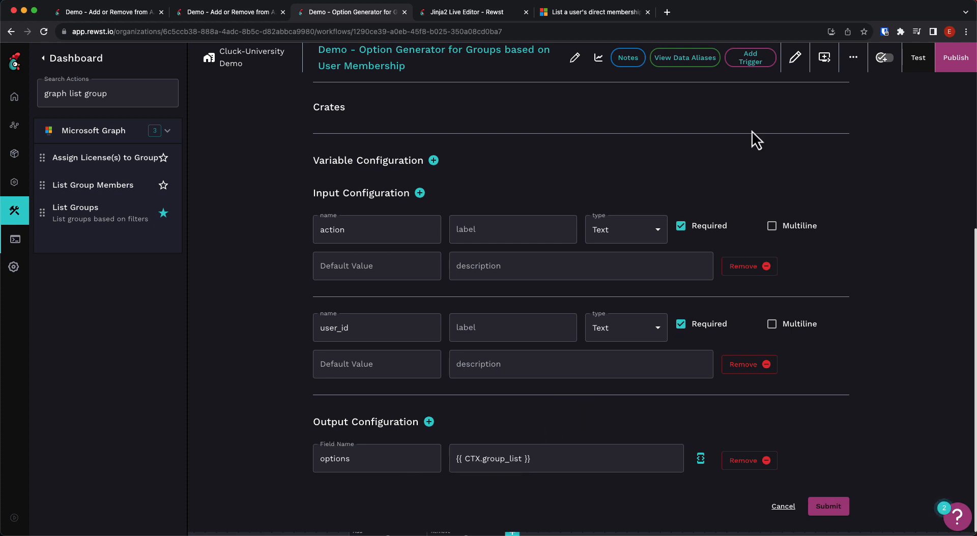
left_click(796, 58)
scroll(473, 255, "up", 3)
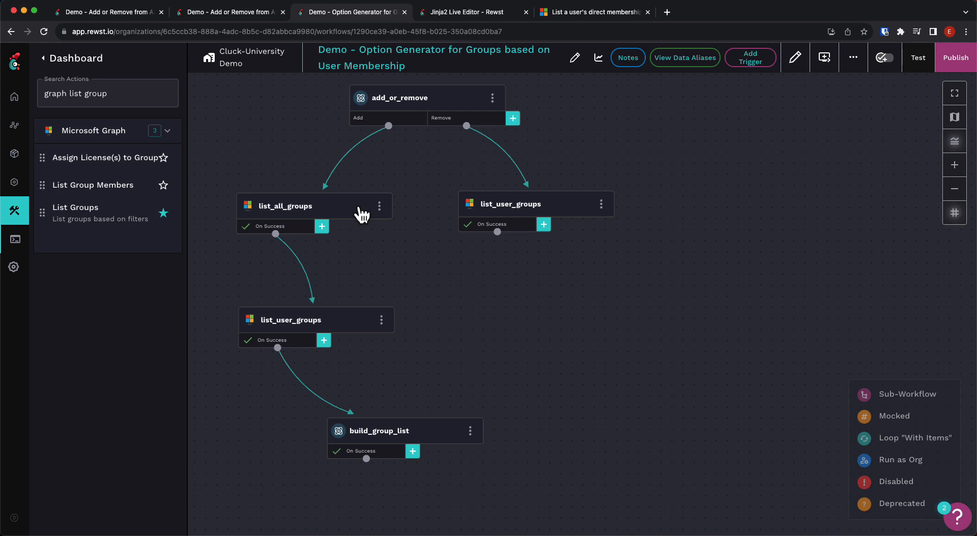
Step: Set the blank data alias key on build_group_list's On Success transition to group_list
left_click(391, 451)
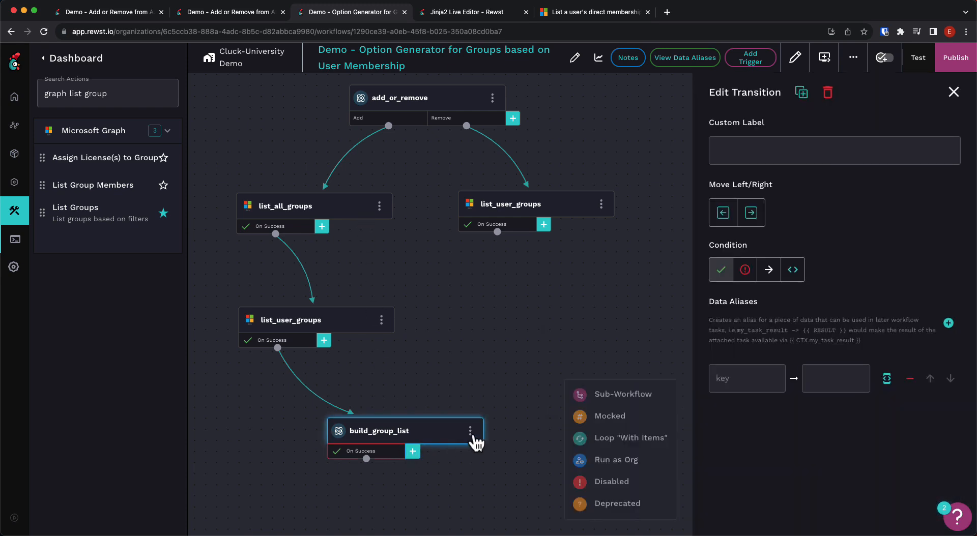
left_click(711, 380)
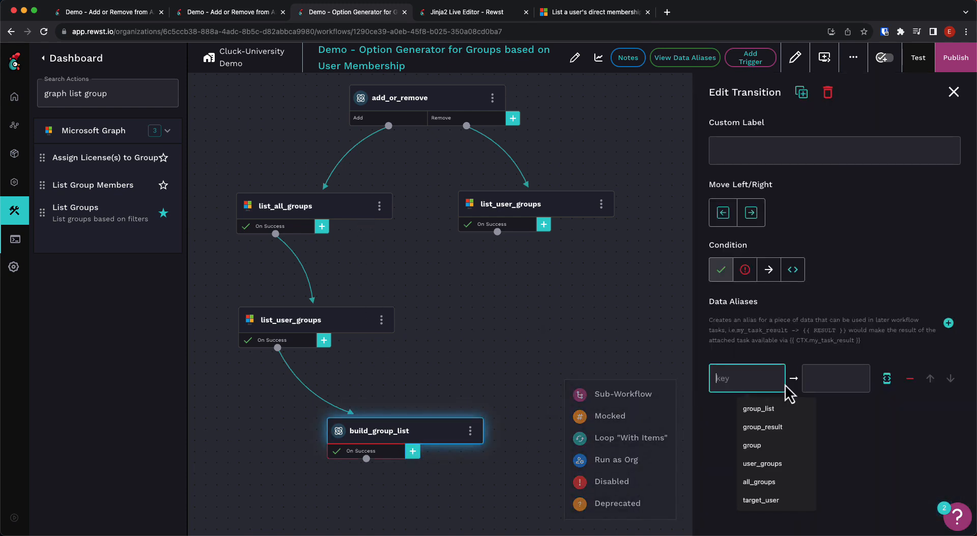
type("group_list")
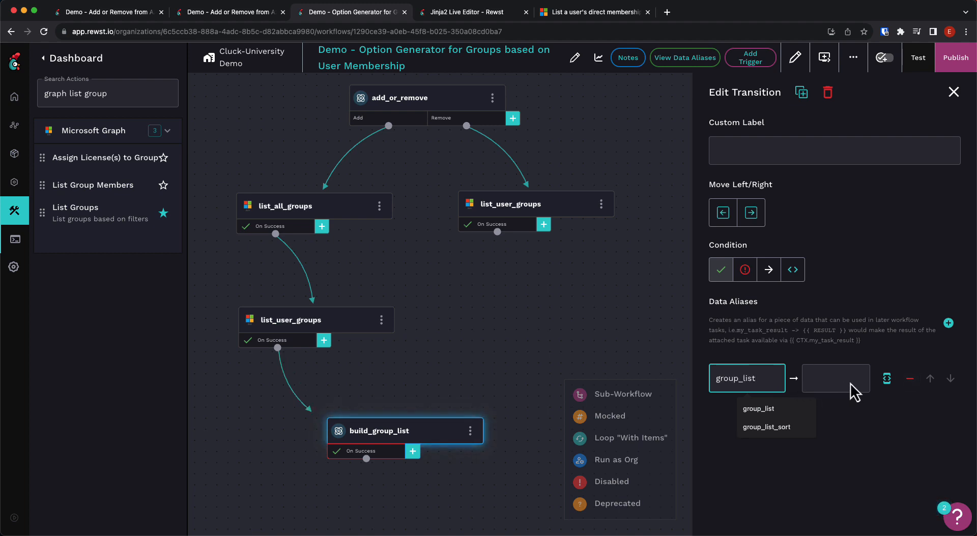
Step: Open the group_list alias value in the expanded editor and lay out a multi-line {{ }} Jinja expression with an indented blank line inside
left_click(886, 378)
left_click(363, 224)
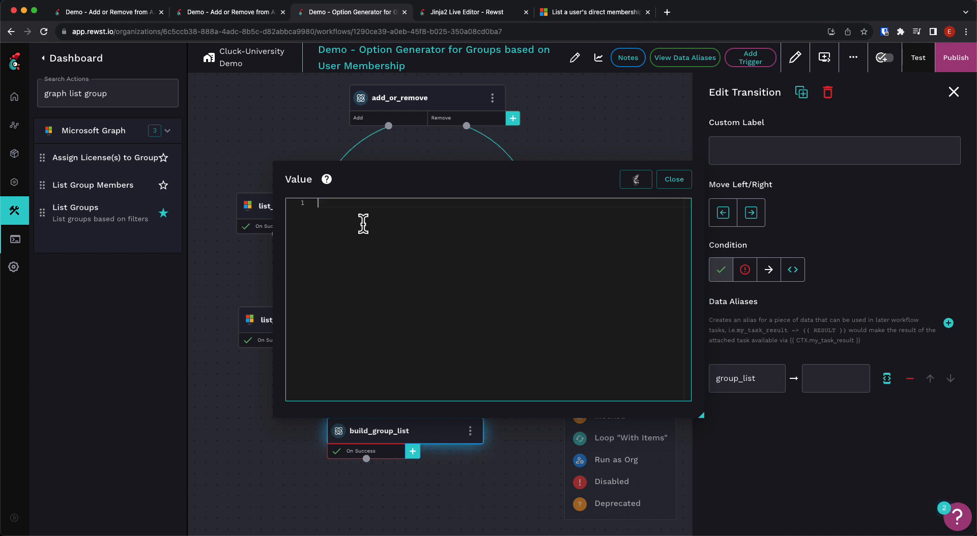
type("{{")
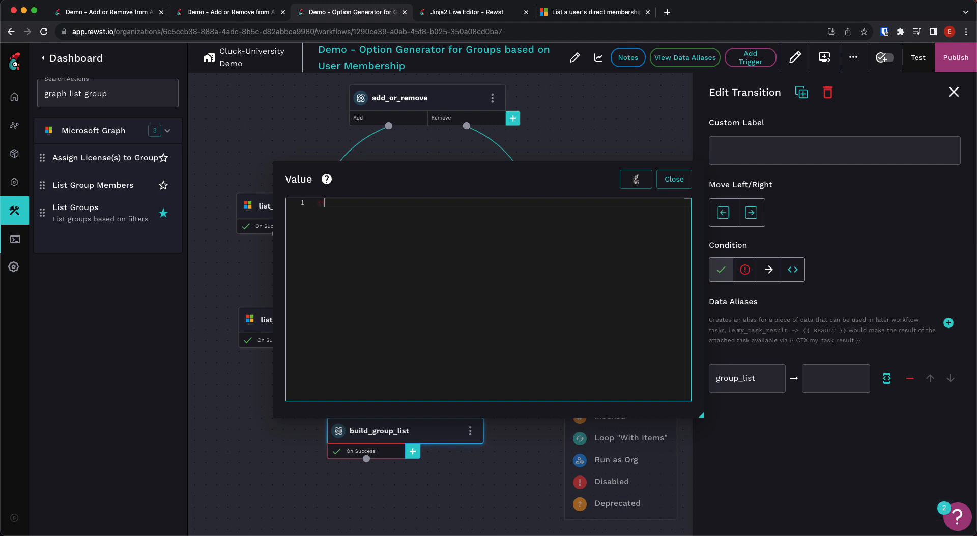
type("  }}")
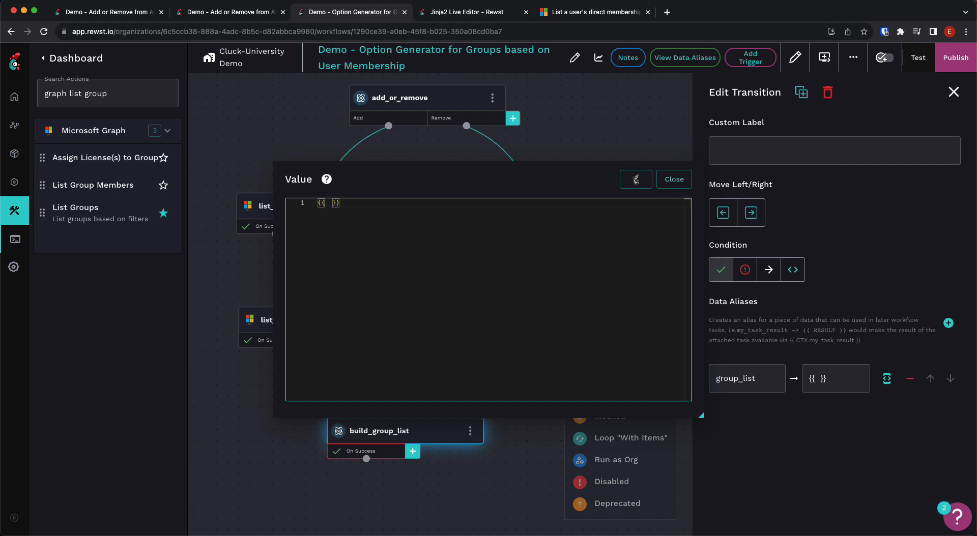
key("Return")
key("BackSpace")
key("Up")
key("Up")
key("Right")
key("Right")
key("Right")
key("BackSpace")
key("Down")
key("Tab")
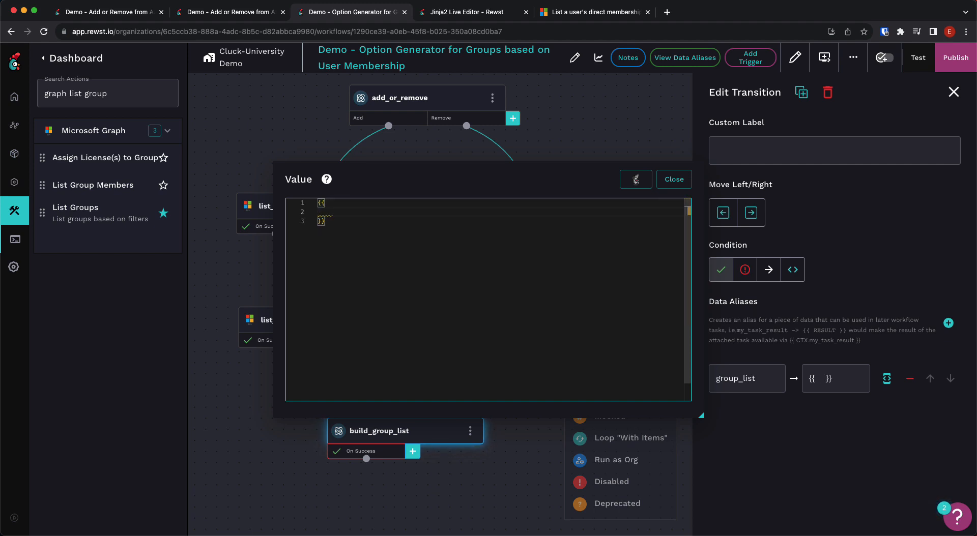
Step: Inside the Jinja expression, add a bracketed list containing the loop for group in CTX.all_groups
type("[")
key("Return")
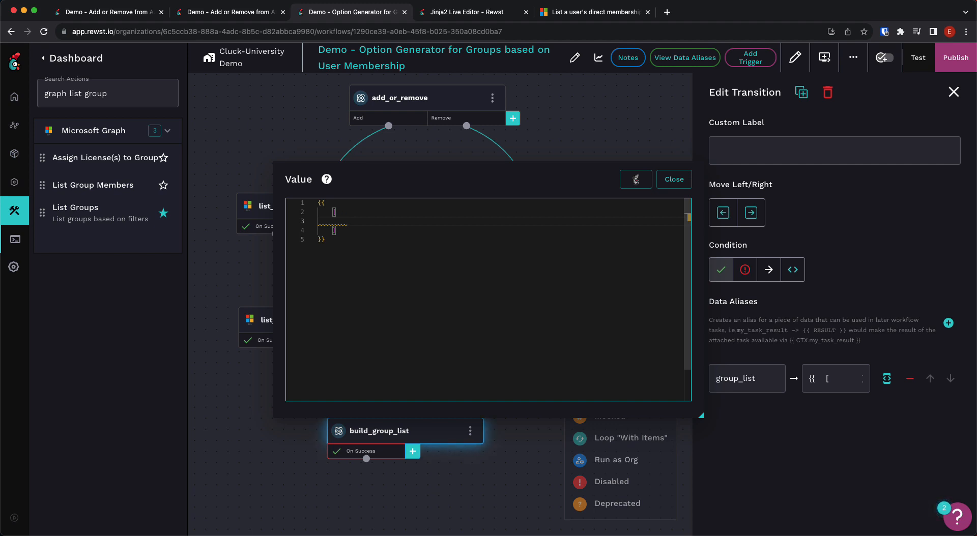
type("for")
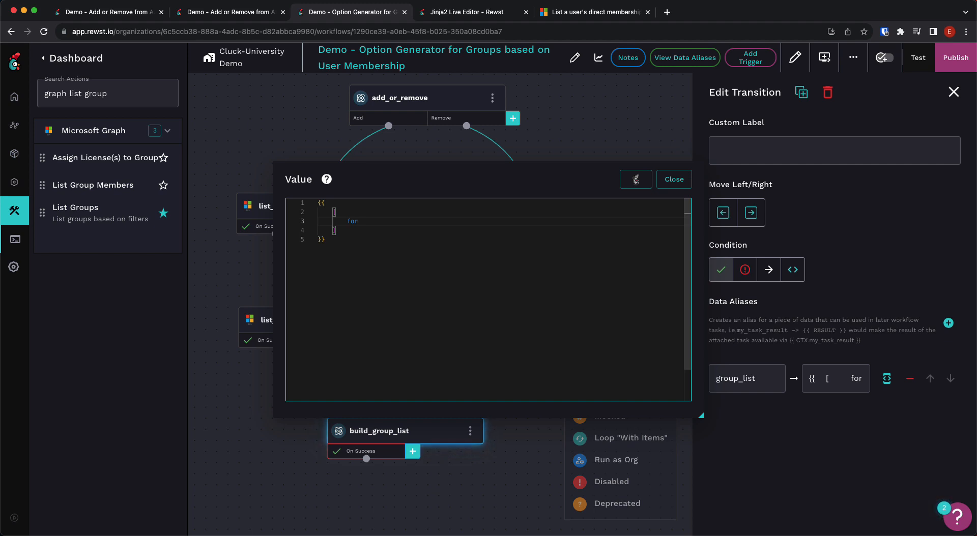
type("group in CTX.")
key("Down")
key("Return")
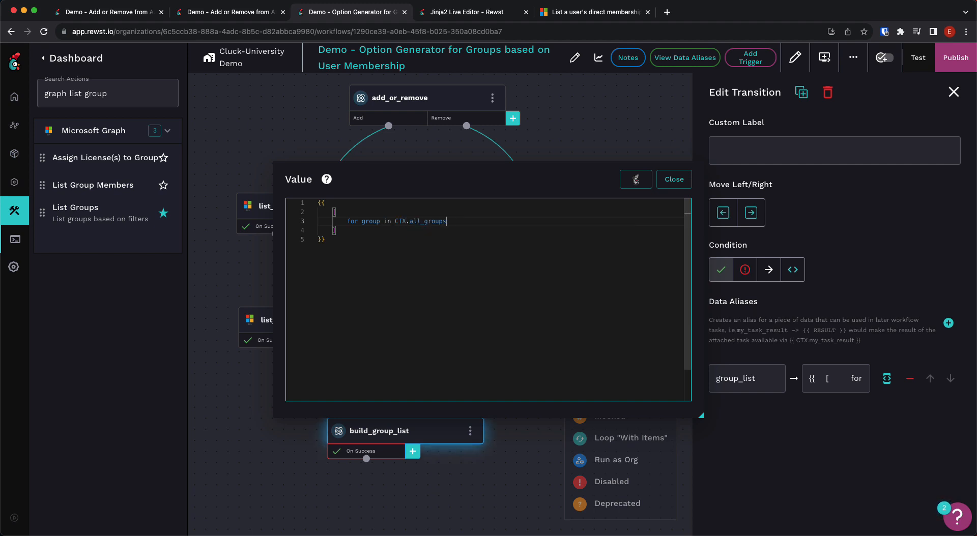
Step: Below the for loop, add the condition if group.id not in [ ], with the nested list spread over several lines
key("Return")
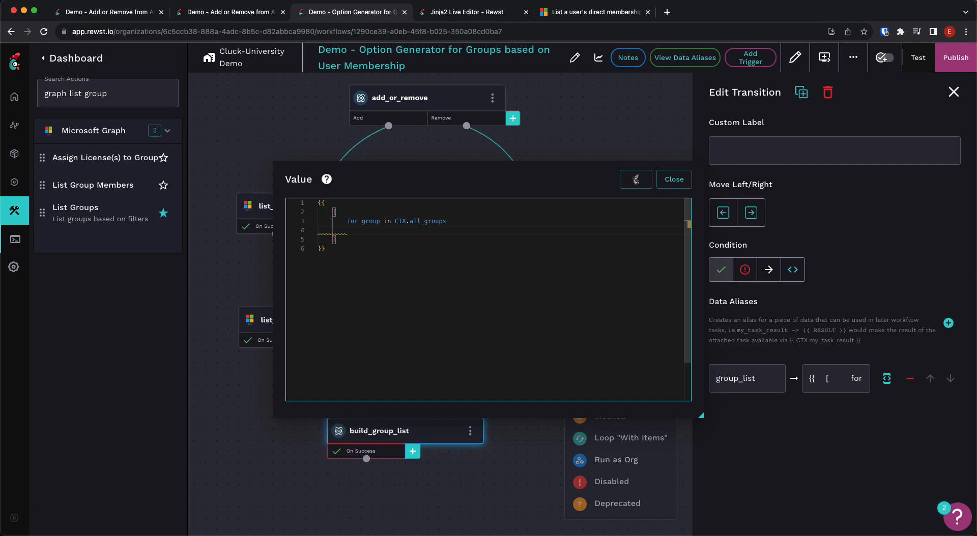
type("if")
type("group.id")
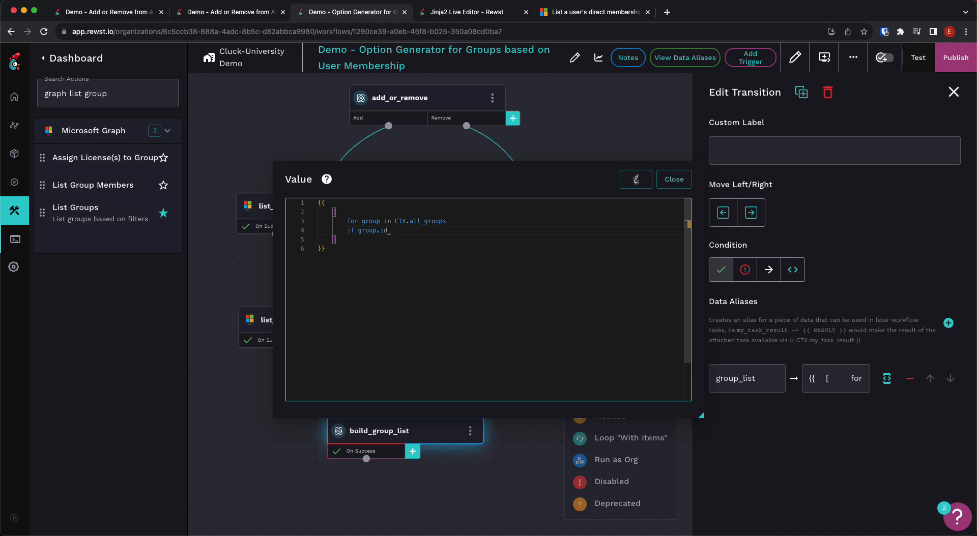
type("not in")
type("[")
key("Return")
key("Return")
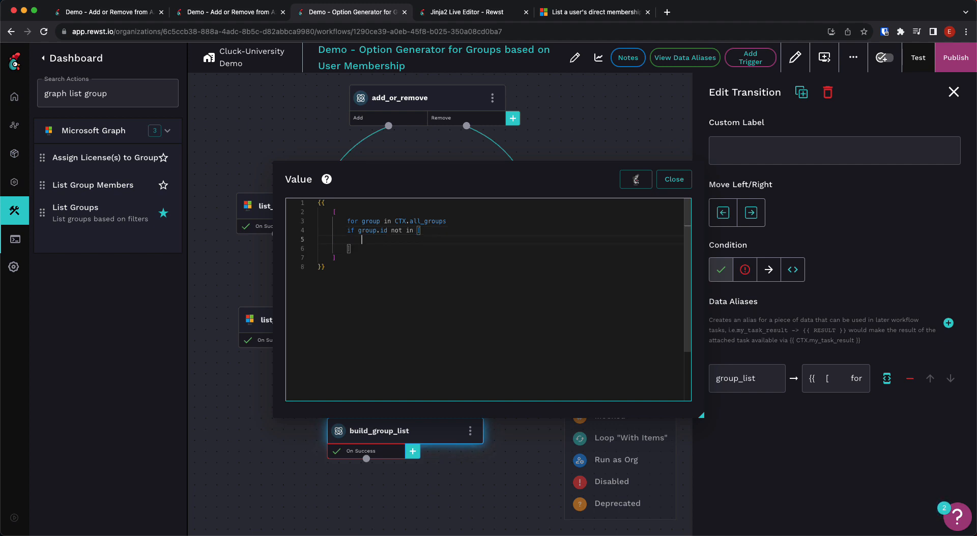
Step: Fill the nested list with user_group.id, followed by for user_group in CTX.user_groups on the line below
type("for user_group")
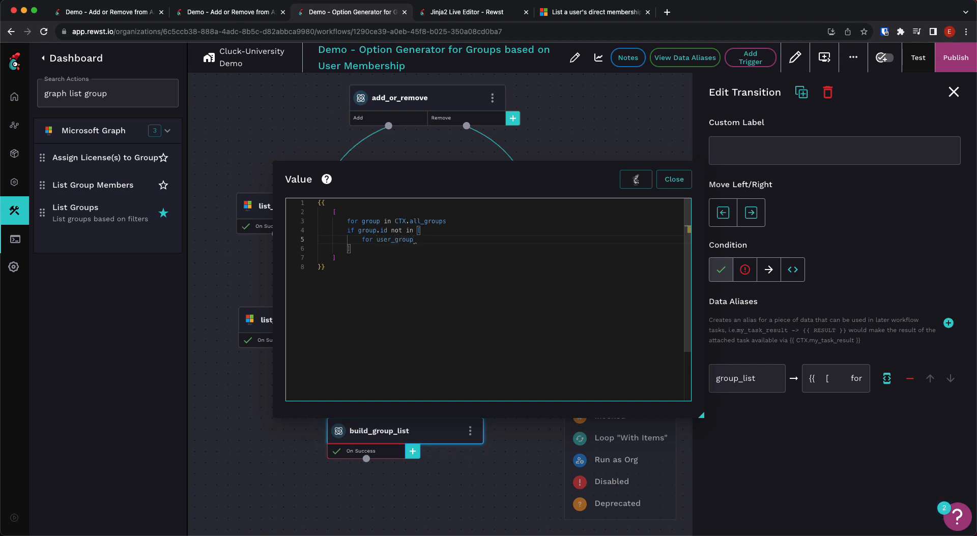
type(" in CTX.")
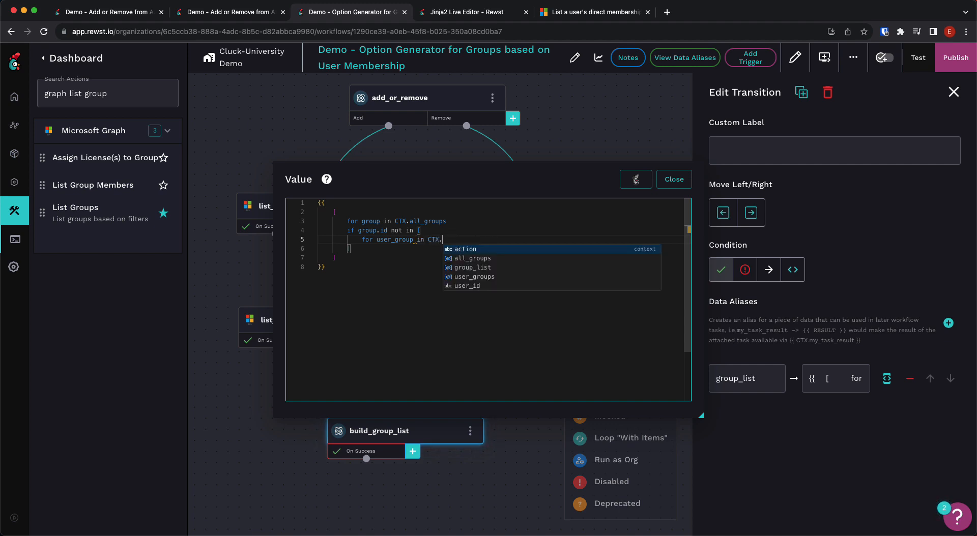
key("Down")
key("Down")
key("Down")
key("Return")
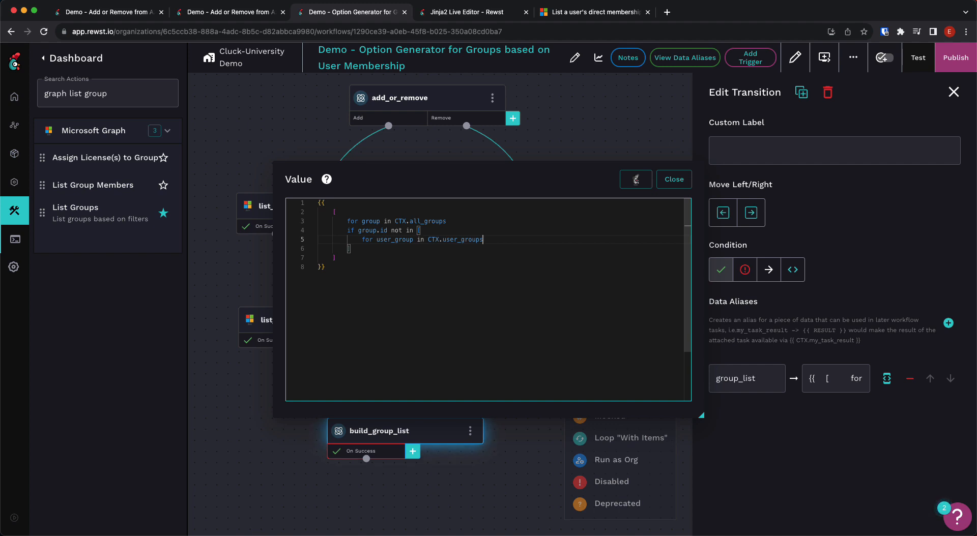
key("Return")
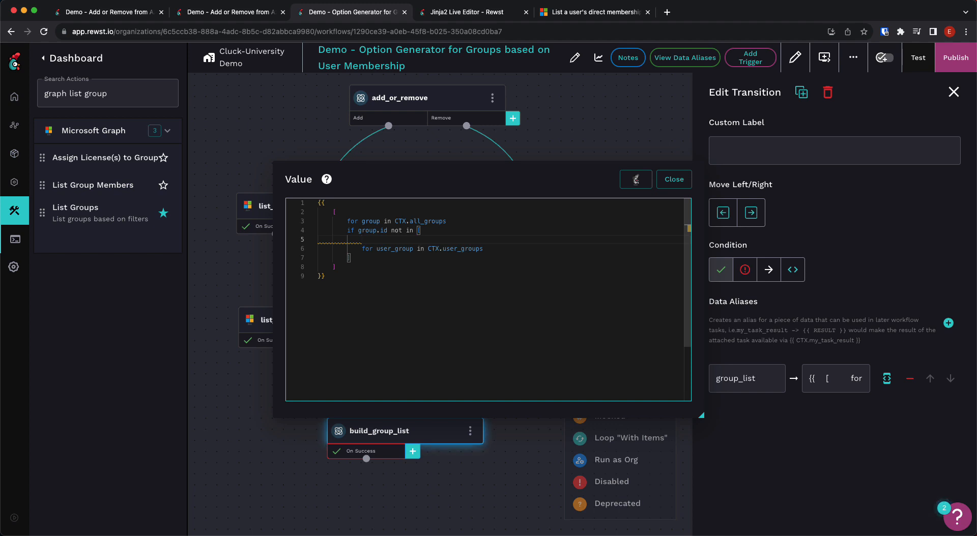
type("user_group.id")
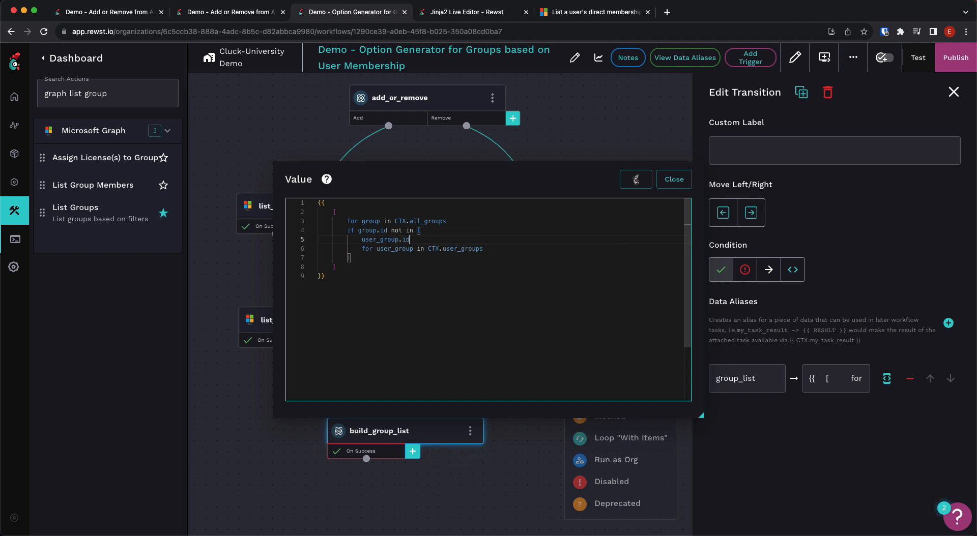
Step: Add group as the outer list's returned item on a line above its for loop, and close the value editor
key("Up")
key("Up")
key("Up")
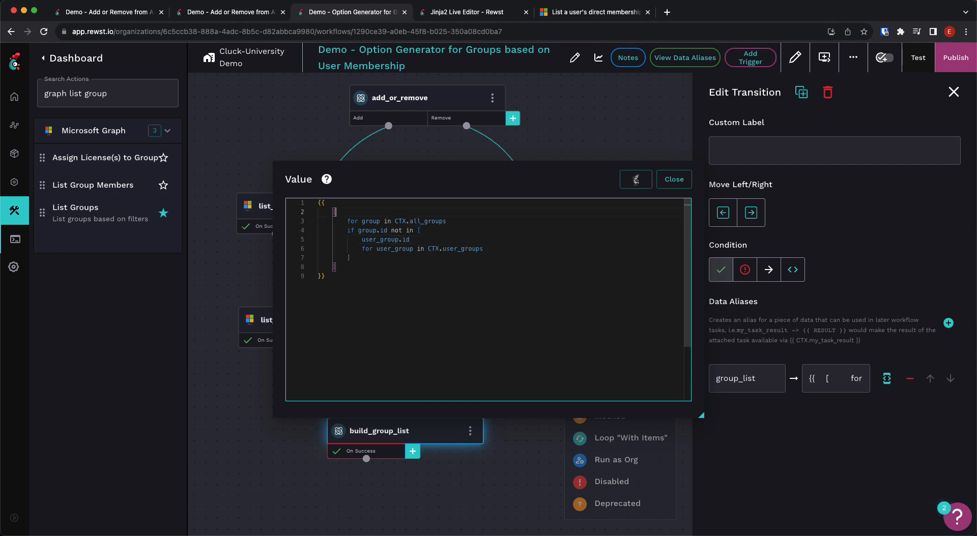
key("Return")
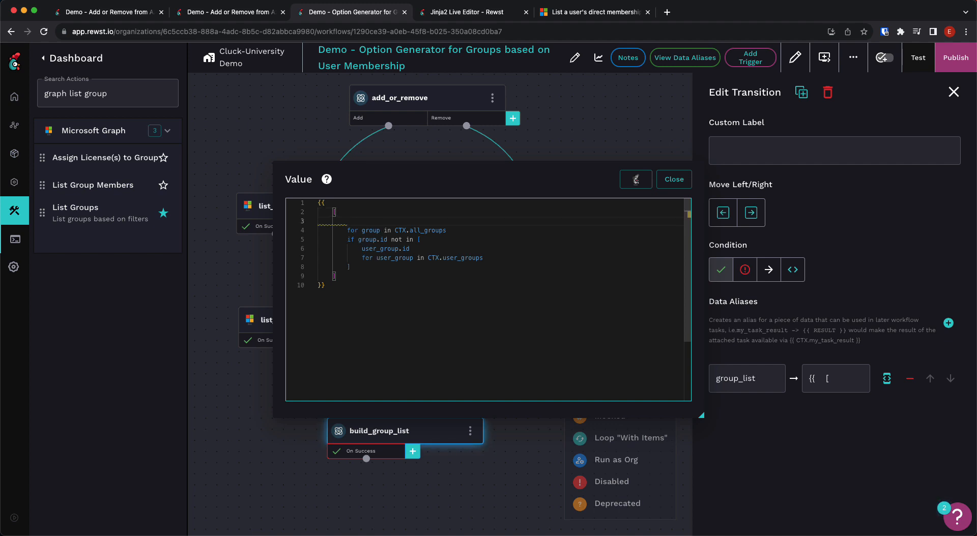
type("group")
left_click(446, 230)
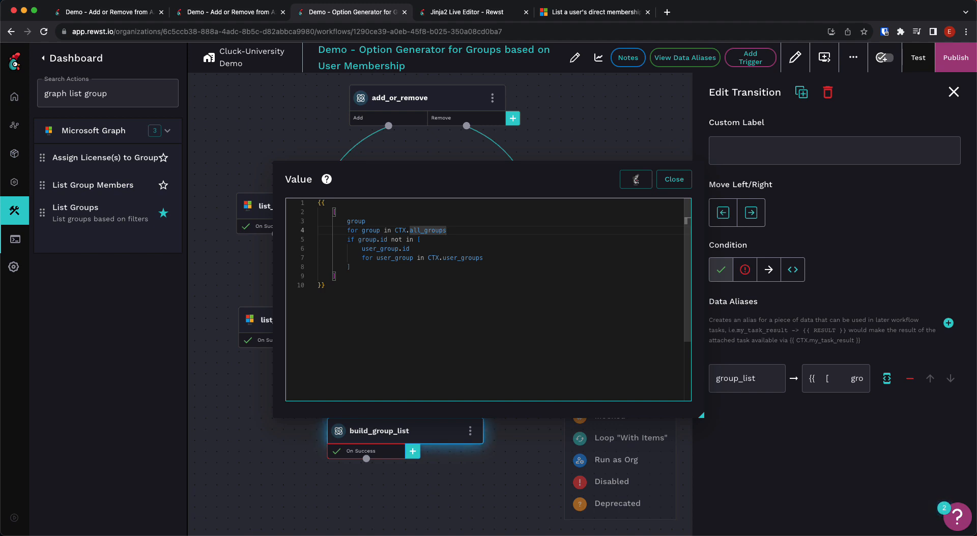
left_click(318, 248)
left_click(318, 240)
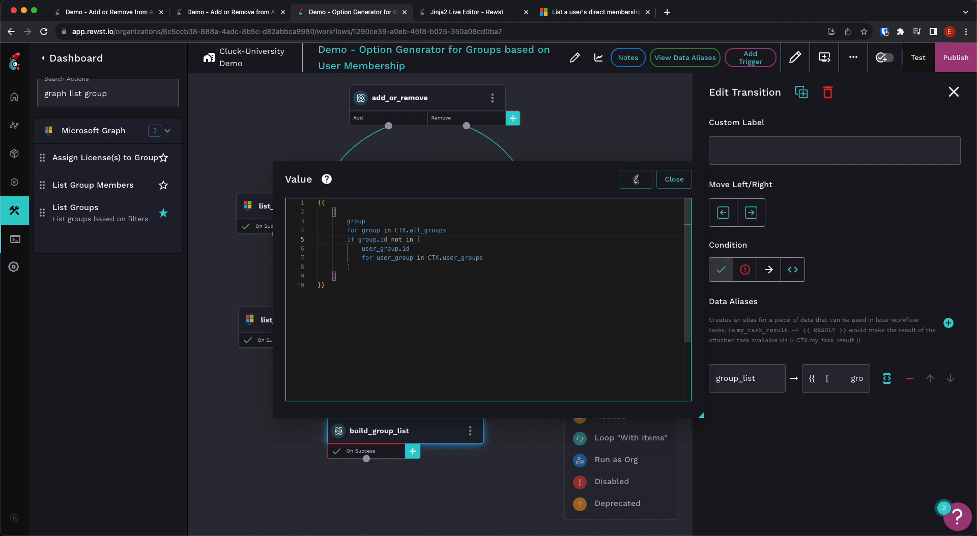
left_click(483, 258)
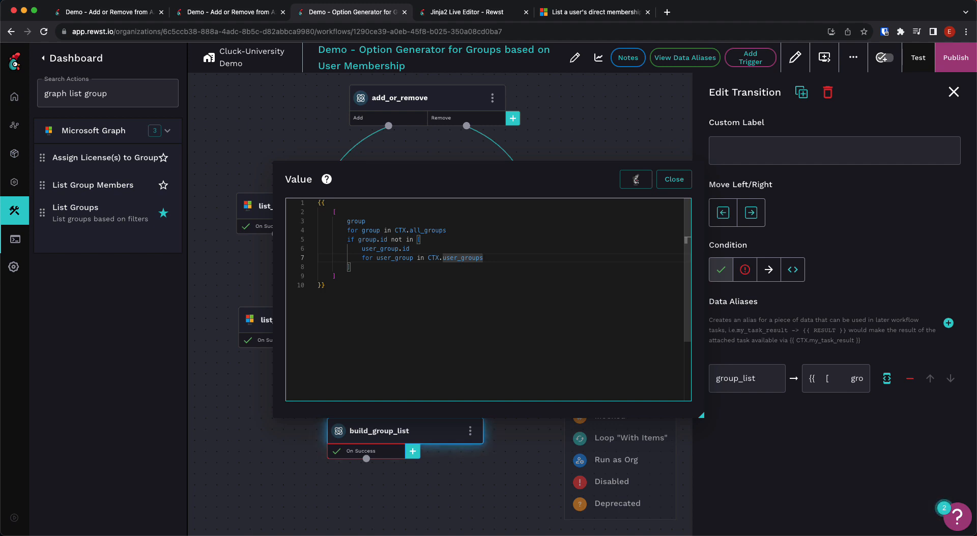
left_click(671, 181)
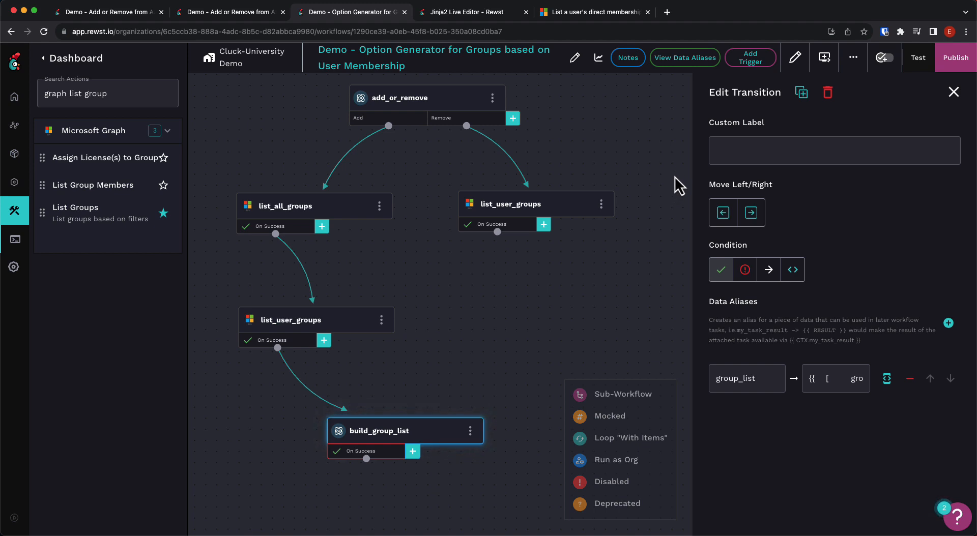
Step: Add a new trigger to the workflow, name it OG Trigger and enable it
left_click(749, 64)
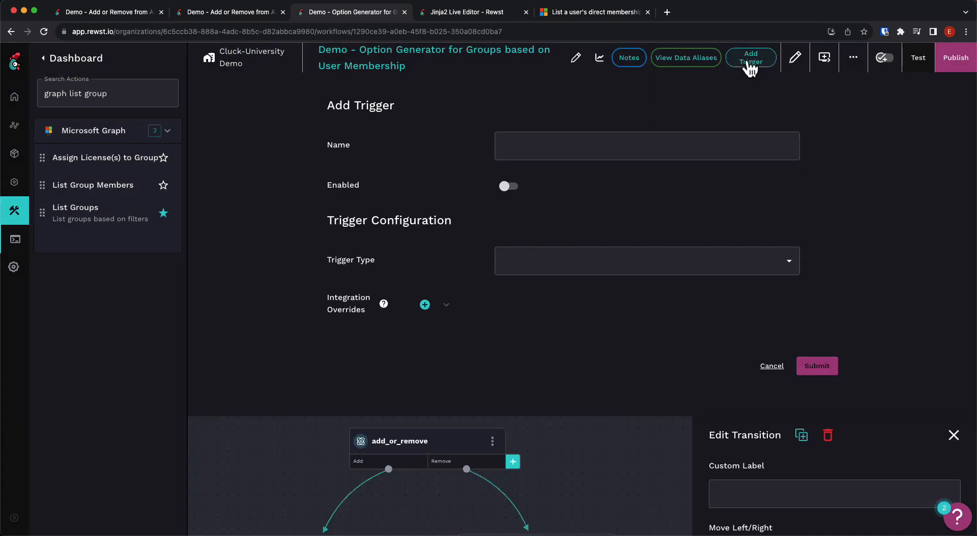
left_click(605, 134)
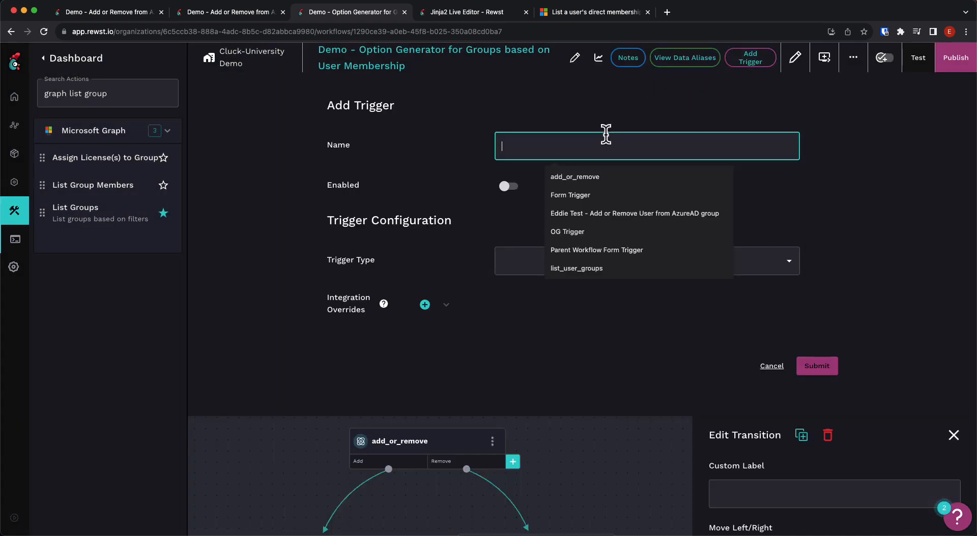
type("OG Trigger")
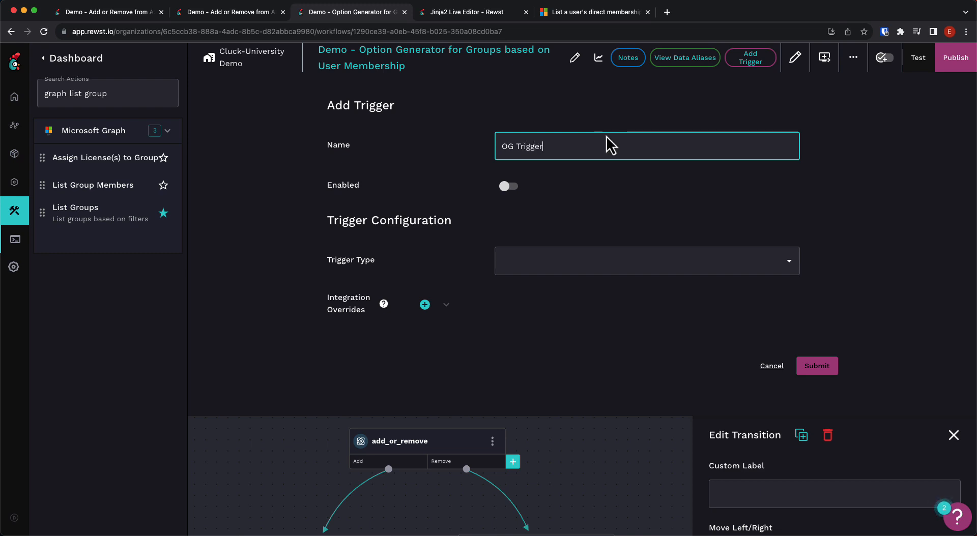
left_click(508, 186)
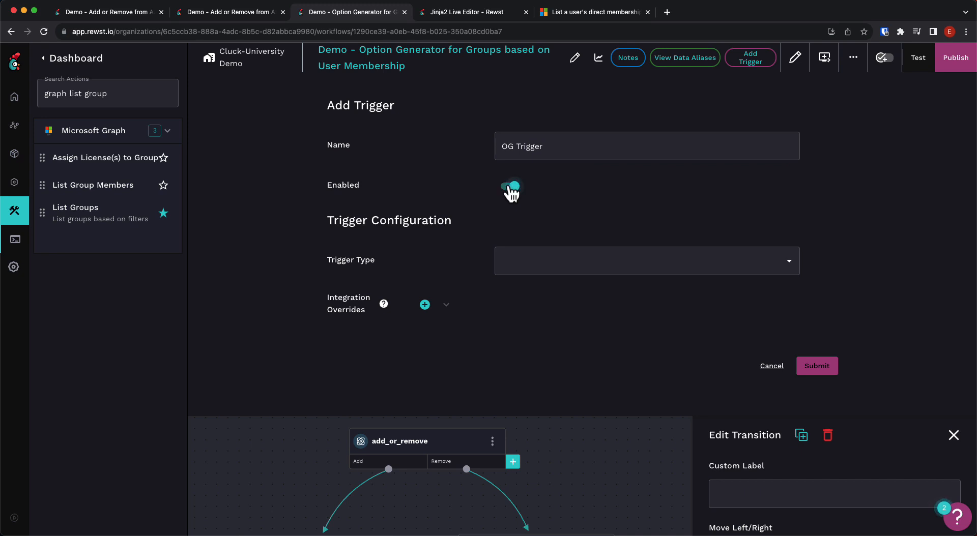
Step: Set the trigger type to Core - Always Pass, submit the trigger, and publish the workflow
left_click(790, 263)
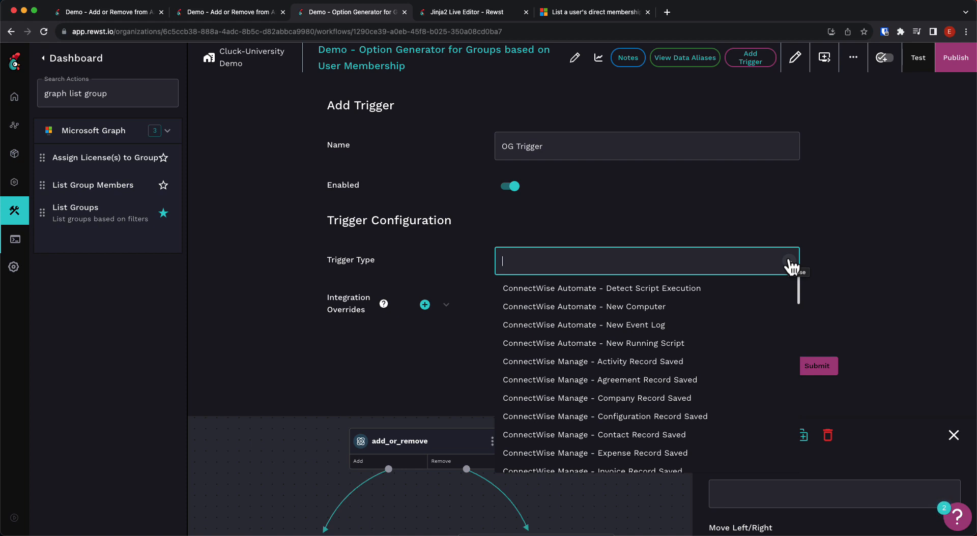
type("core")
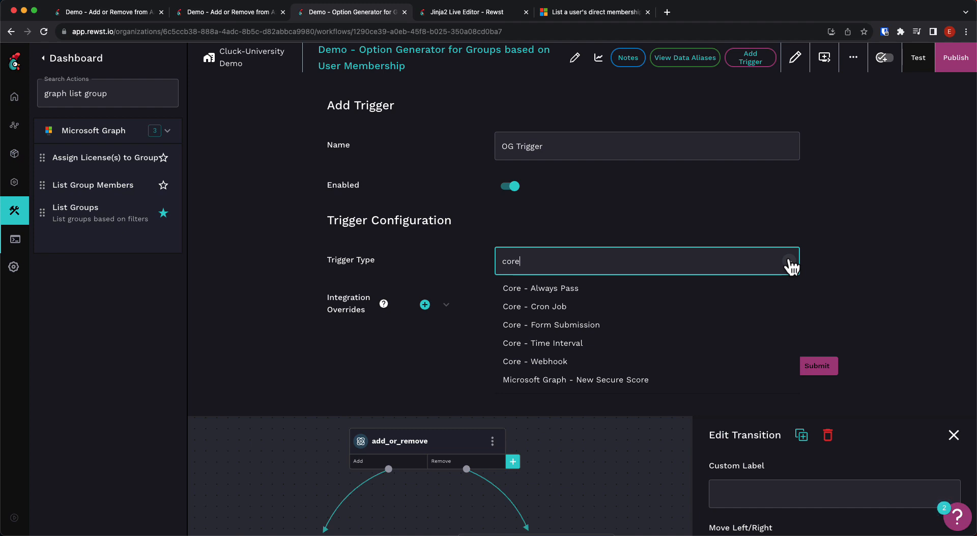
left_click(682, 291)
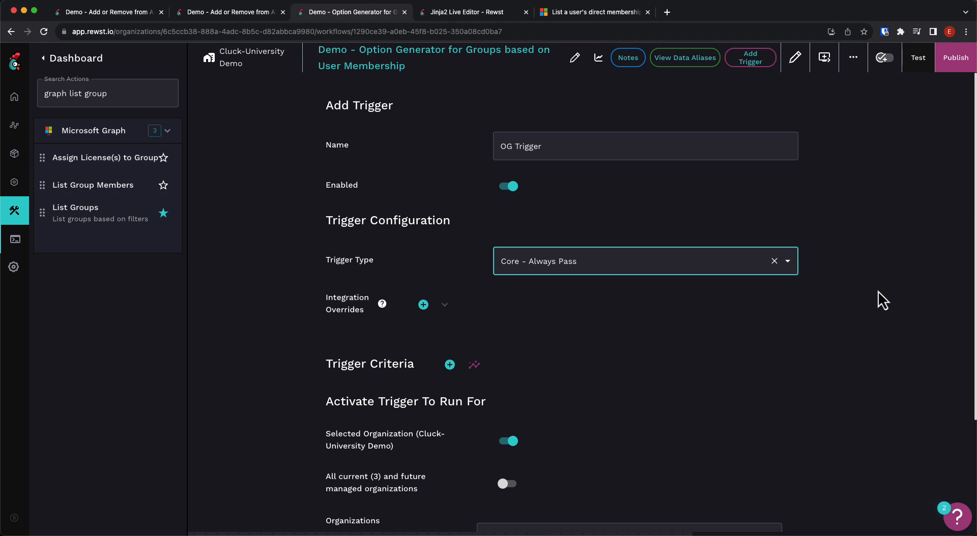
scroll(877, 291, "down", 3)
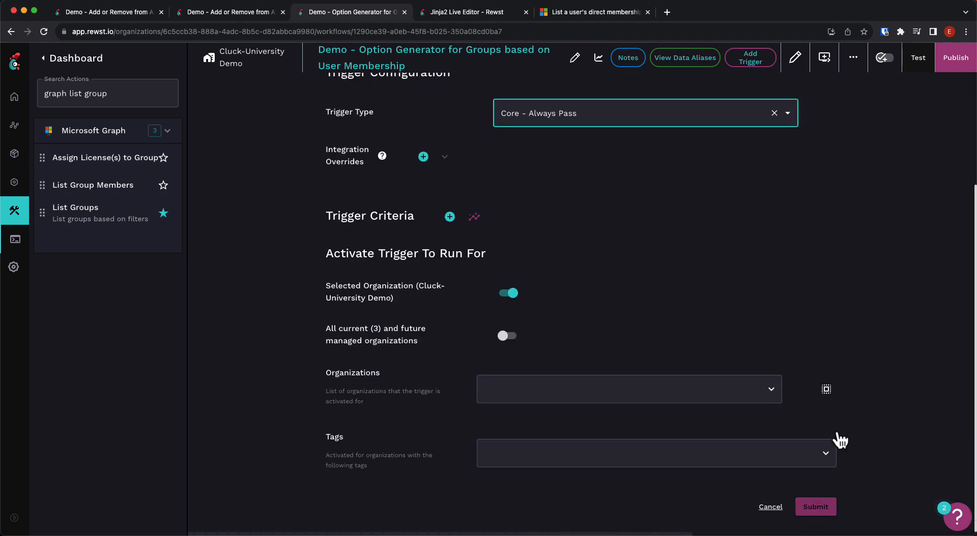
left_click(814, 509)
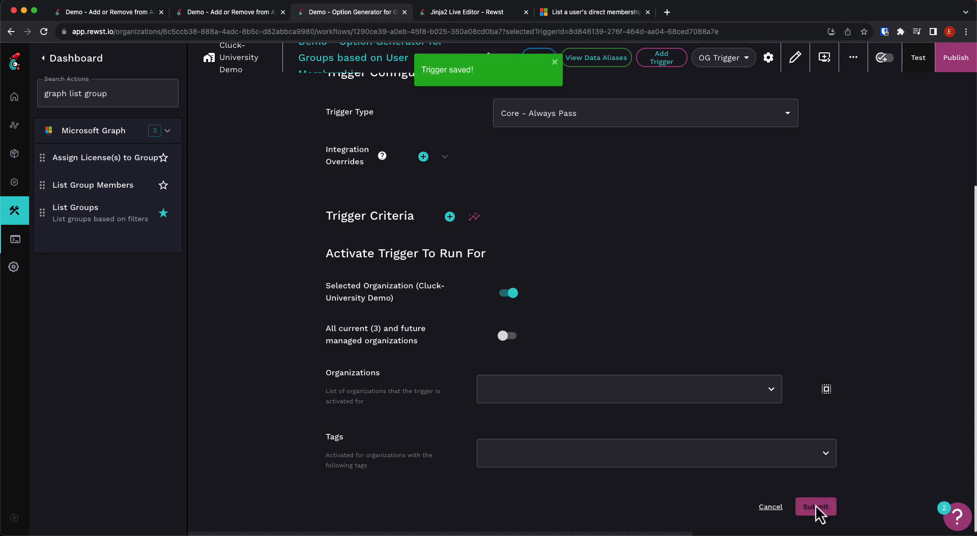
left_click(959, 65)
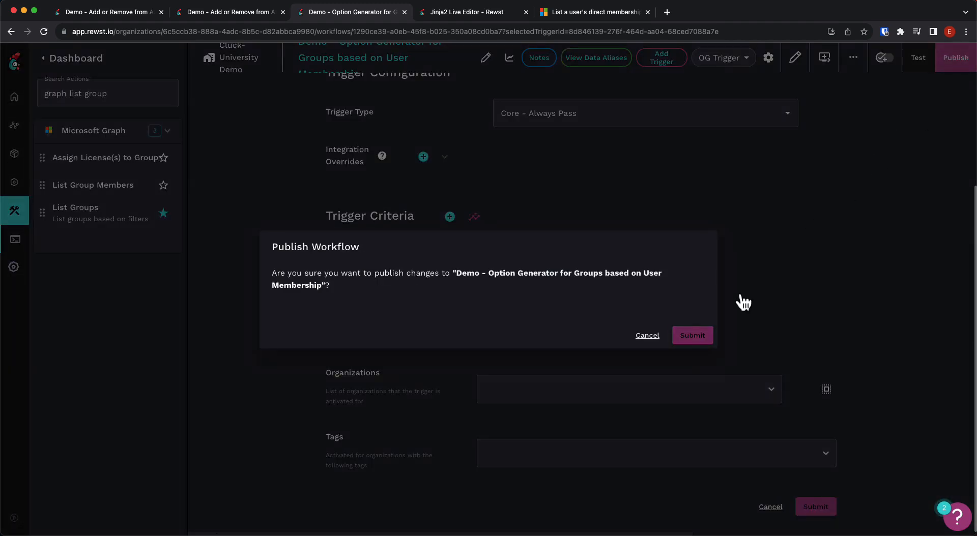
left_click(704, 338)
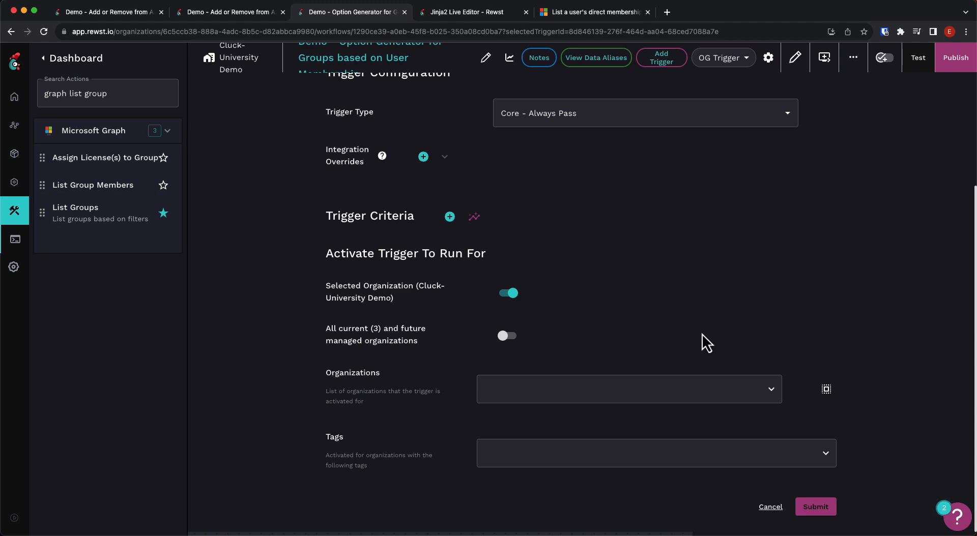
Step: In the Add or Remove form, open the Group dropdown field's settings and turn on Workflow Generated options
left_click(232, 12)
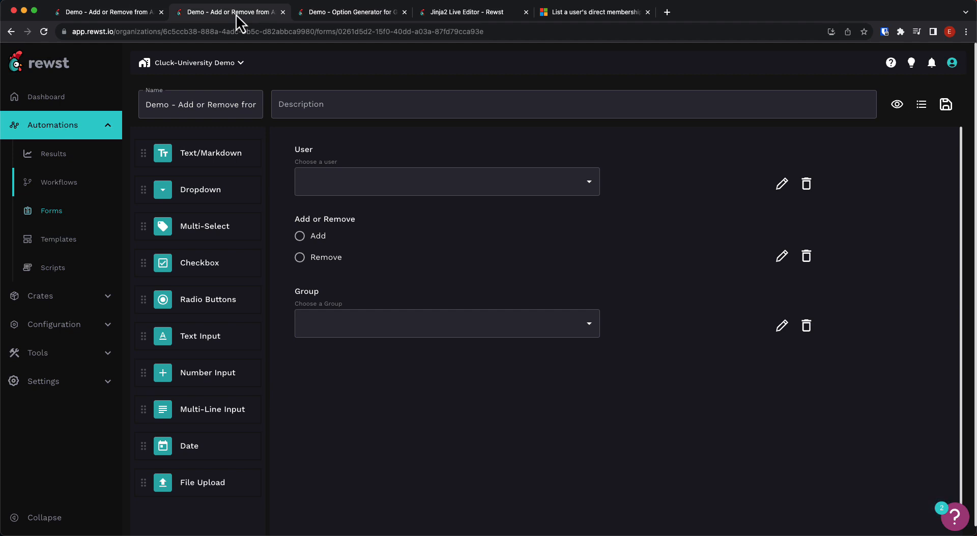
left_click(47, 36)
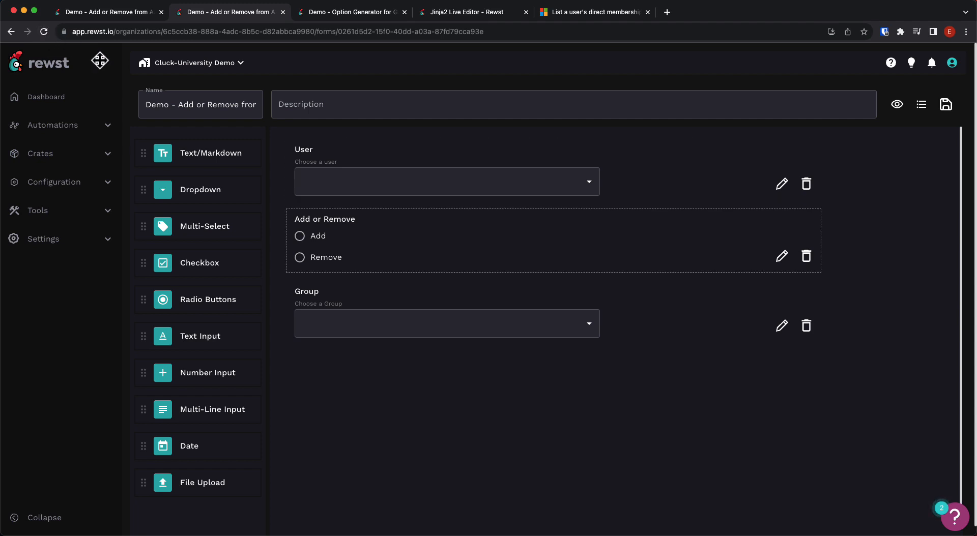
left_click(634, 323)
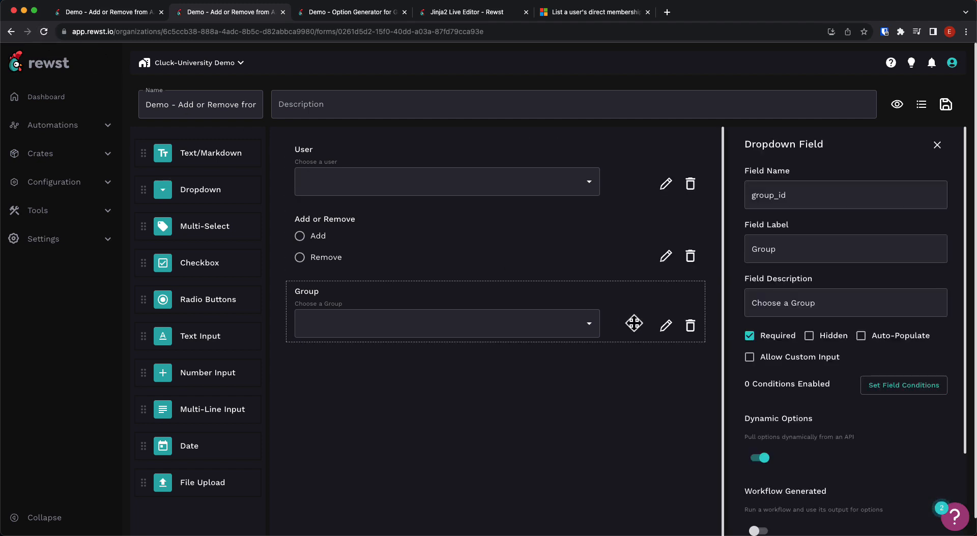
scroll(790, 363, "down", 3)
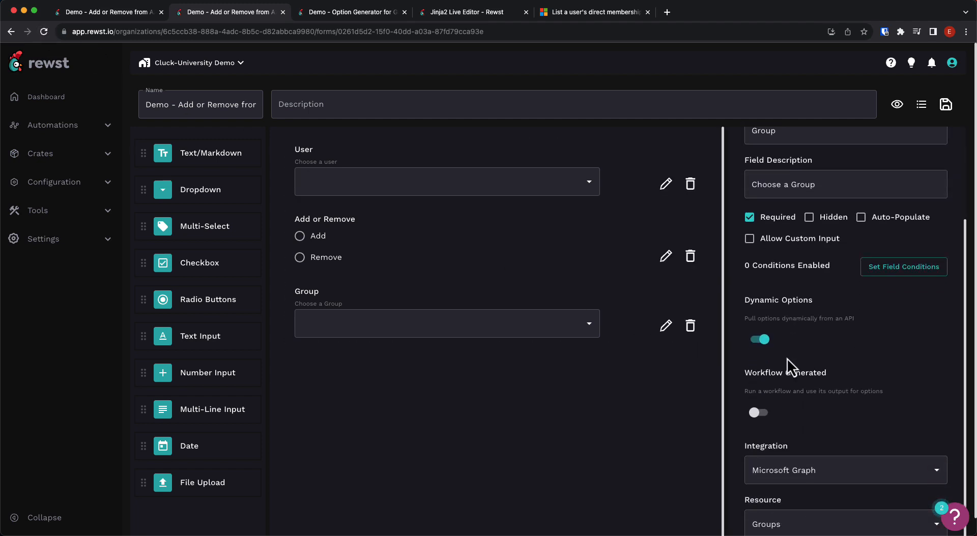
left_click(758, 413)
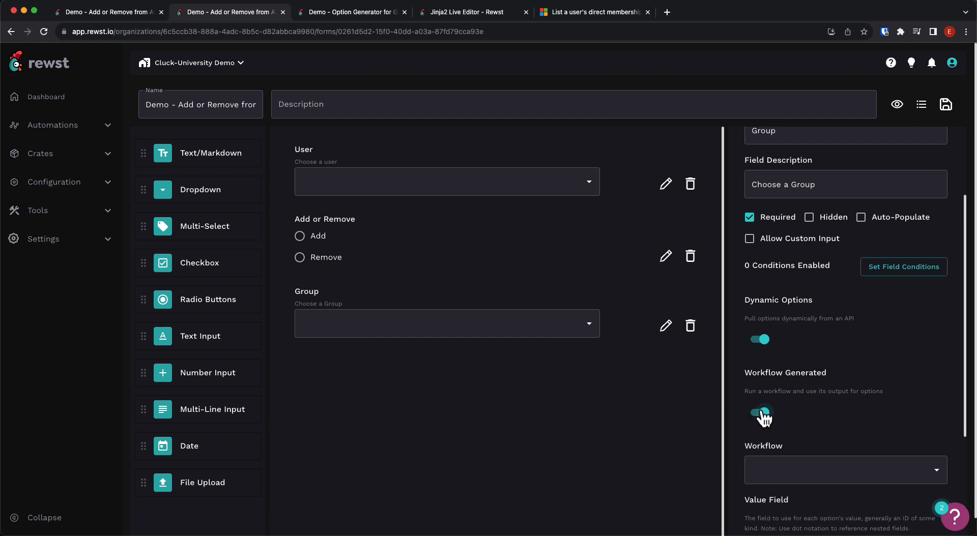
Step: Choose Demo - Option Generator for Groups based on User Membership as the workflow supplying the Group field's options
scroll(829, 391, "down", 2)
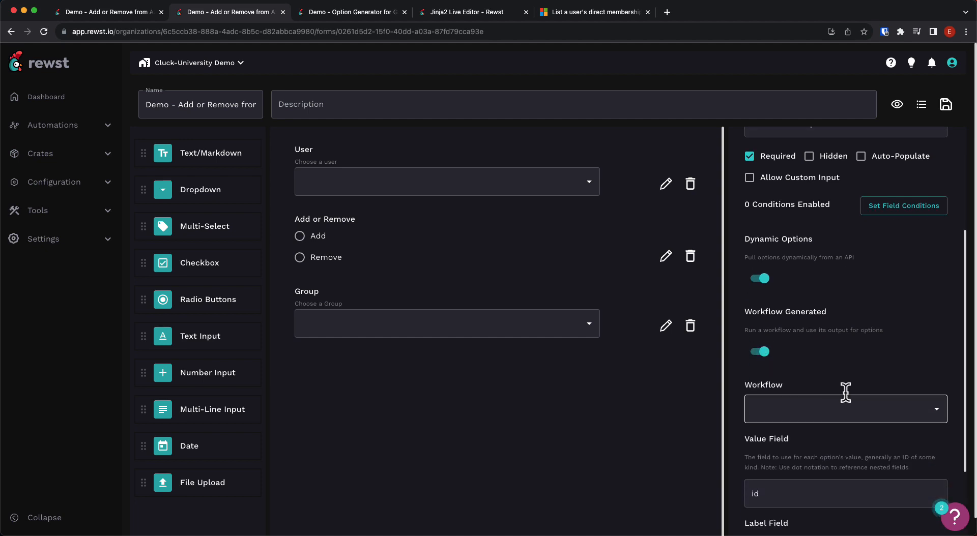
left_click(936, 418)
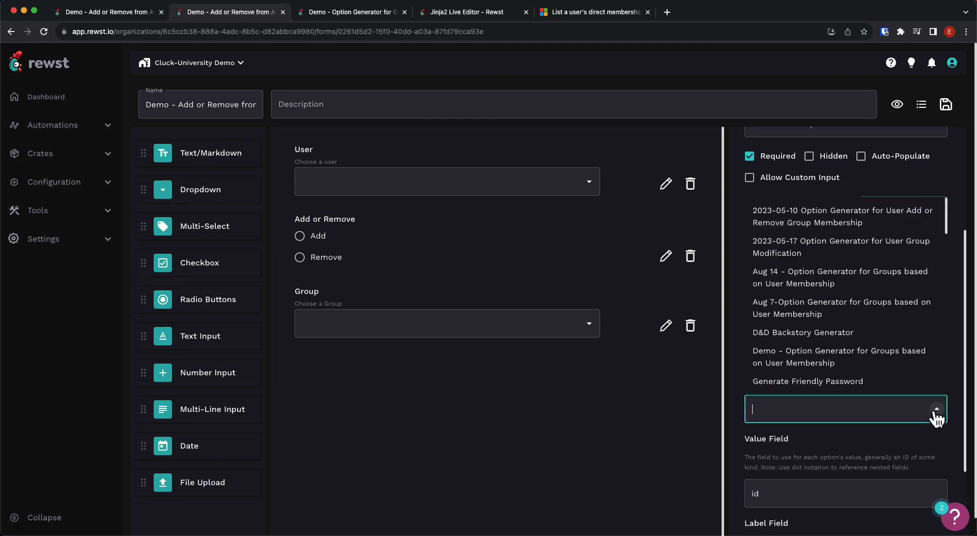
type("demo")
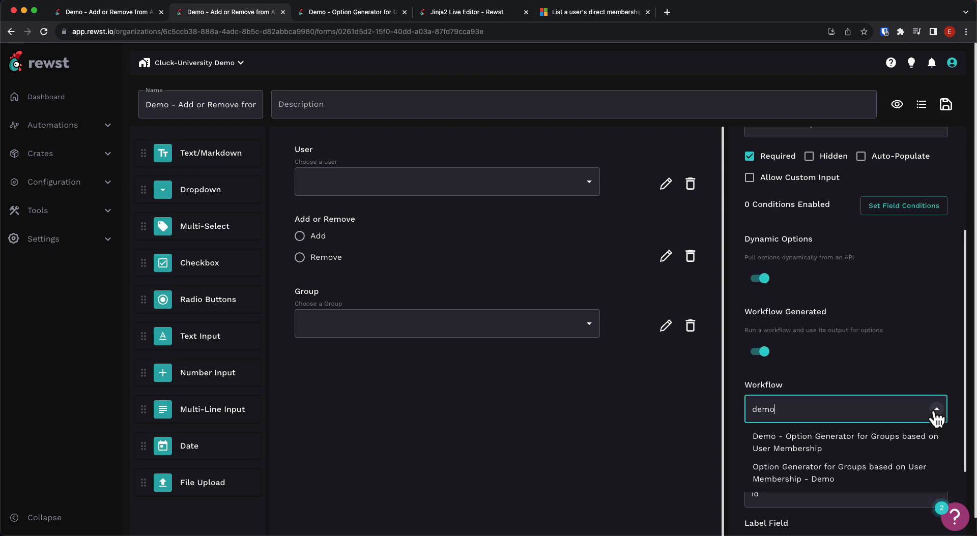
left_click(899, 437)
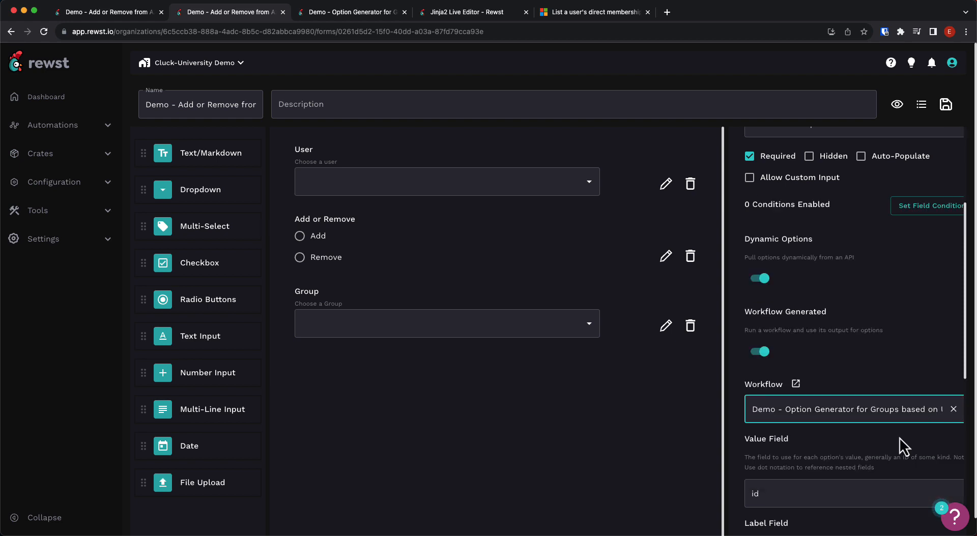
Step: Replace the Group field's Label Field value with displayName
scroll(865, 436, "down", 4)
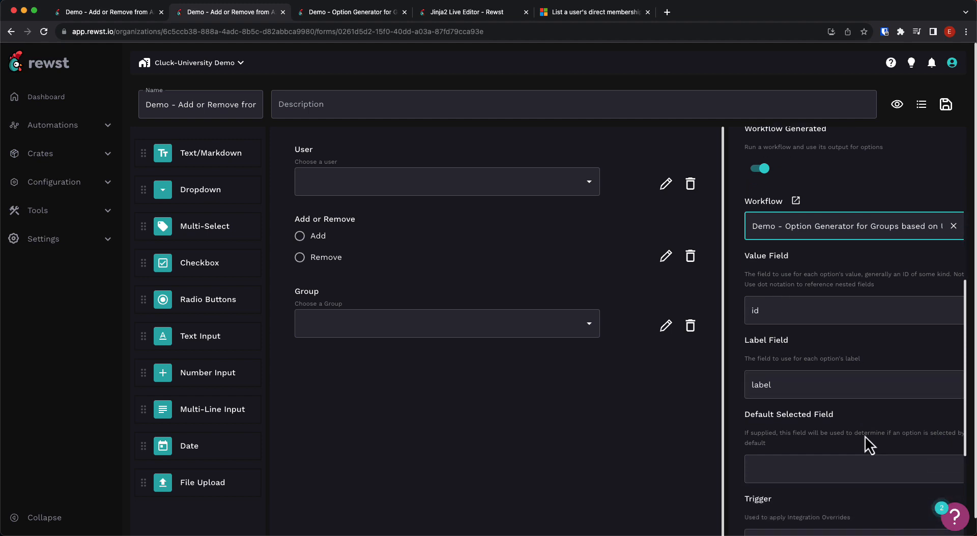
left_click(799, 384)
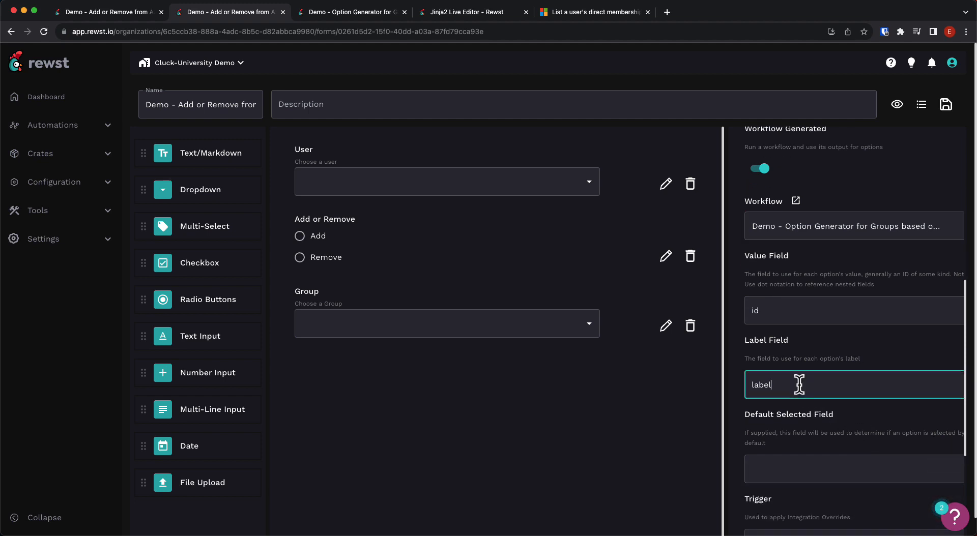
key("BackSpace")
key("BackSpace")
key("BackSpace")
key("BackSpace")
key("BackSpace")
type("di")
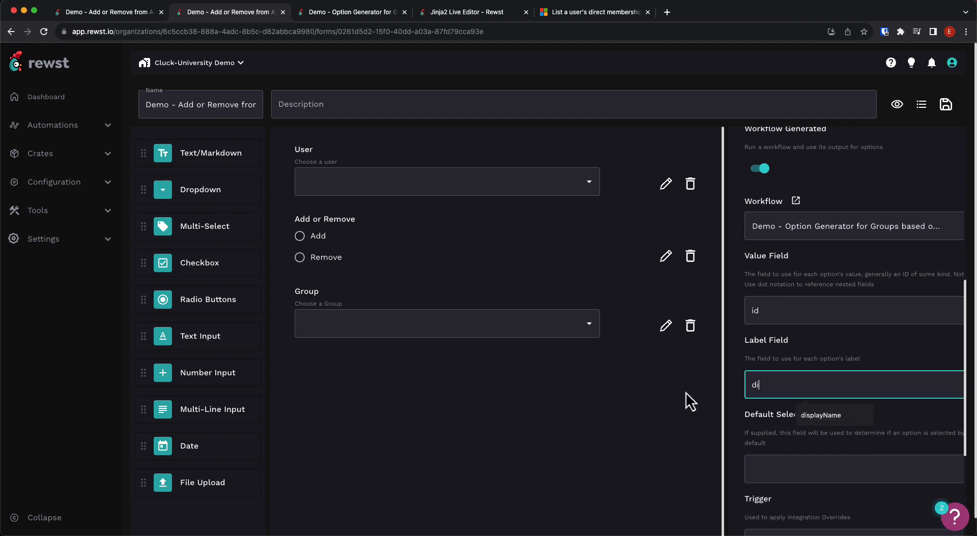
type("splayName")
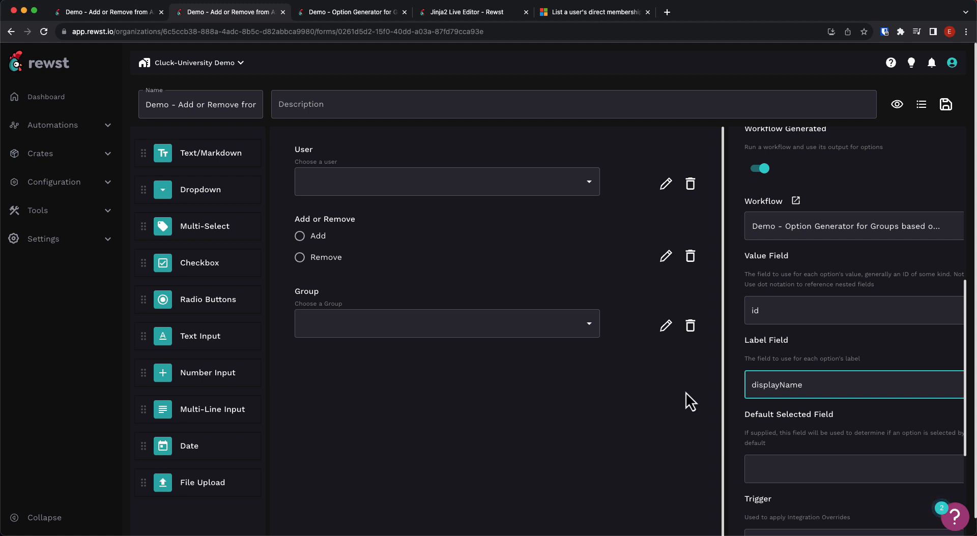
Step: Select OG Trigger as the trigger for the Group field's option workflow
key("Down")
key("Down")
key("Down")
key("Down")
key("Down")
key("Down")
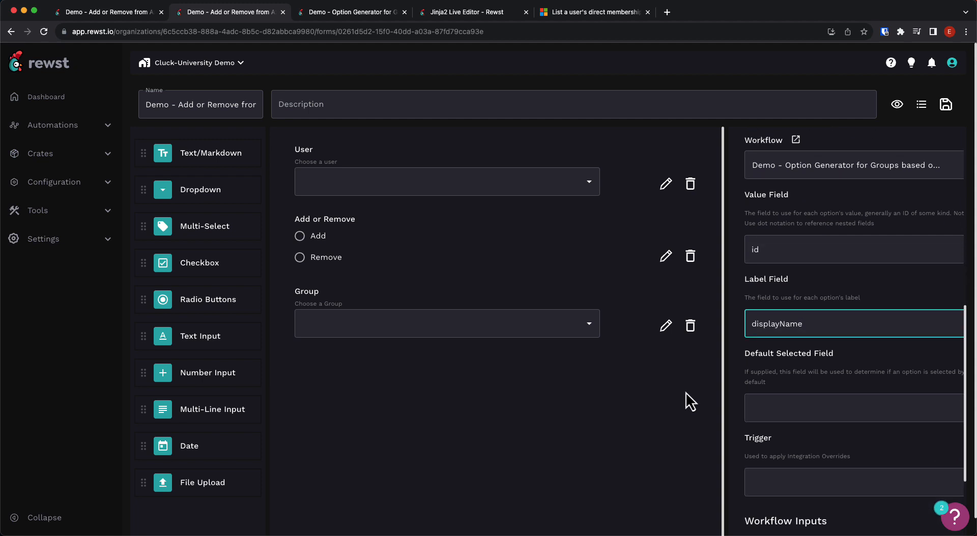
key("Down")
key("Down")
key("Down")
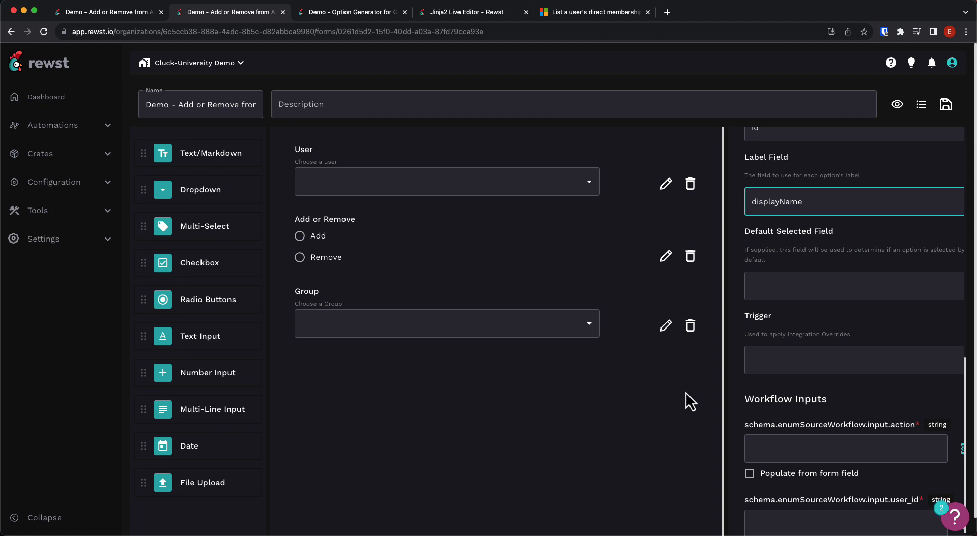
left_click(792, 364)
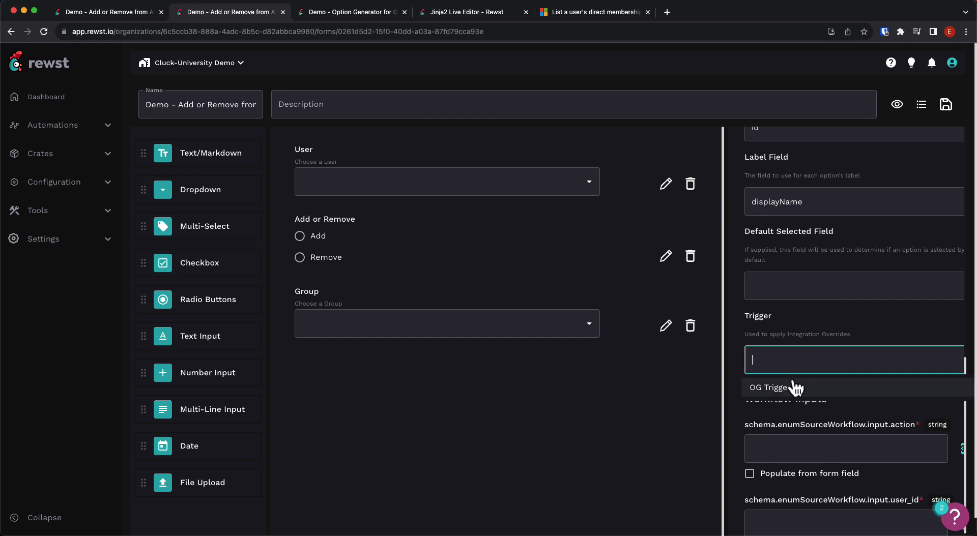
left_click(791, 387)
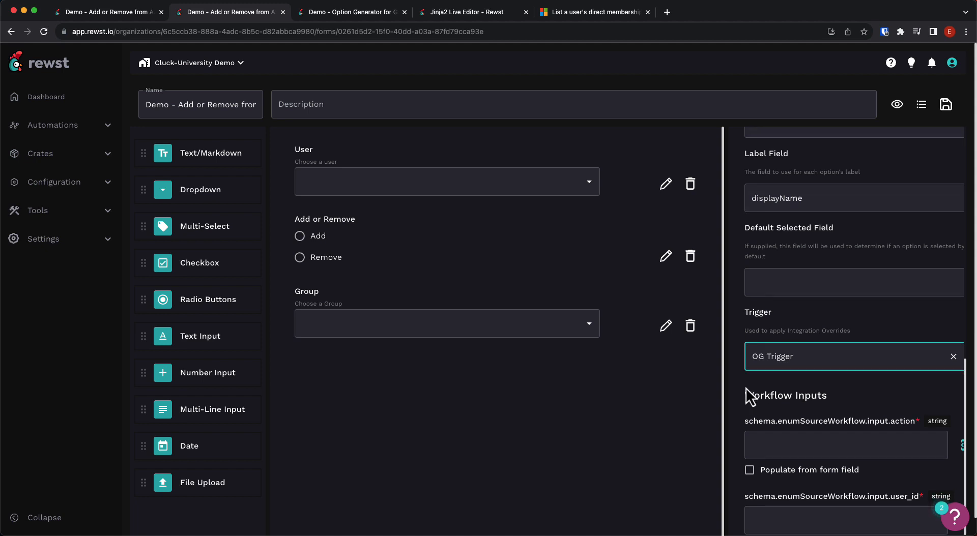
Step: Populate the workflow's action input from the form field action
scroll(746, 387, "down", 2)
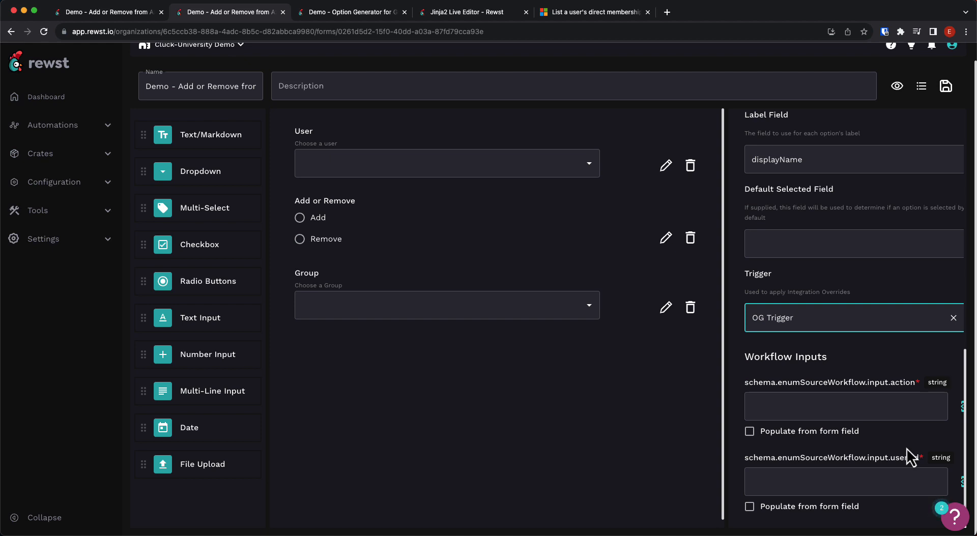
left_click(792, 436)
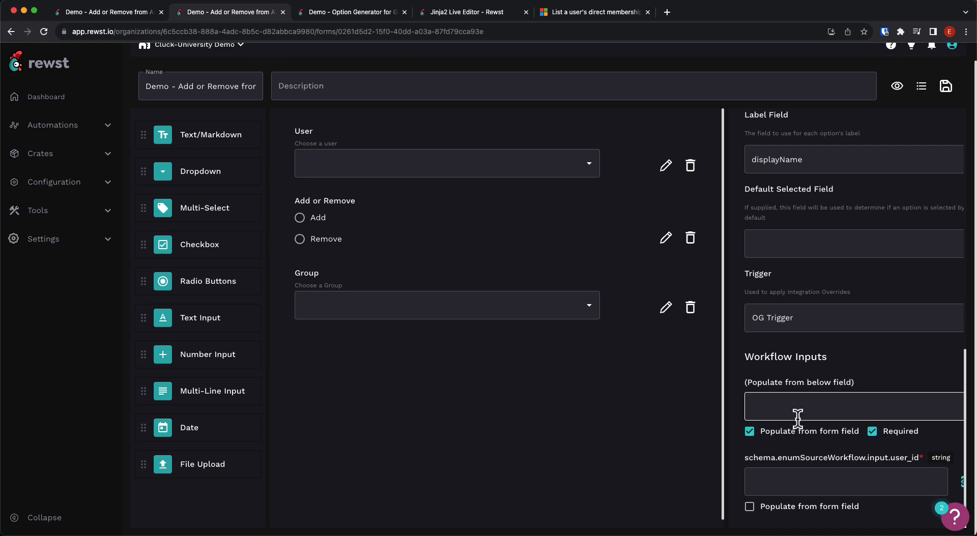
left_click(800, 408)
left_click(791, 453)
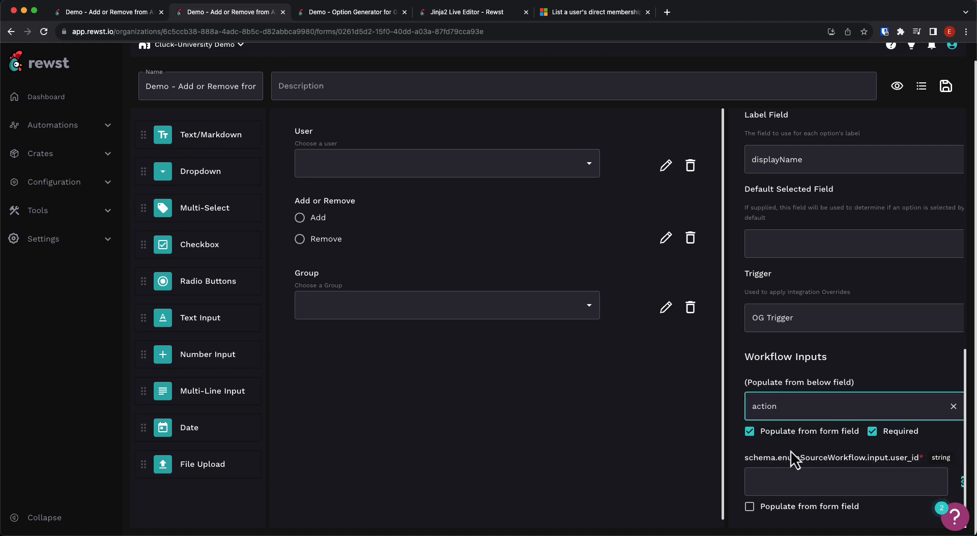
Step: Populate the workflow's user_id input from the form field user_id, and publish the form changes
left_click(790, 507)
left_click(790, 486)
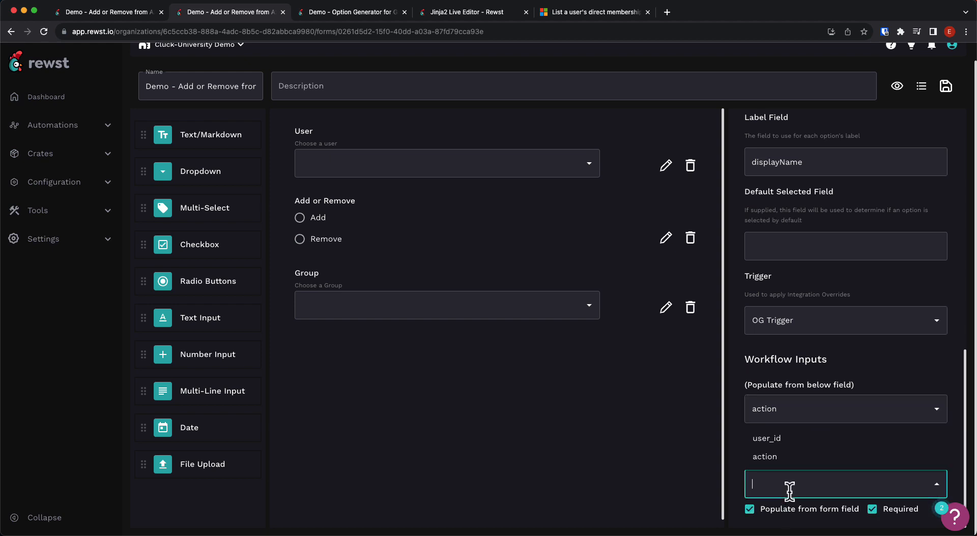
left_click(789, 441)
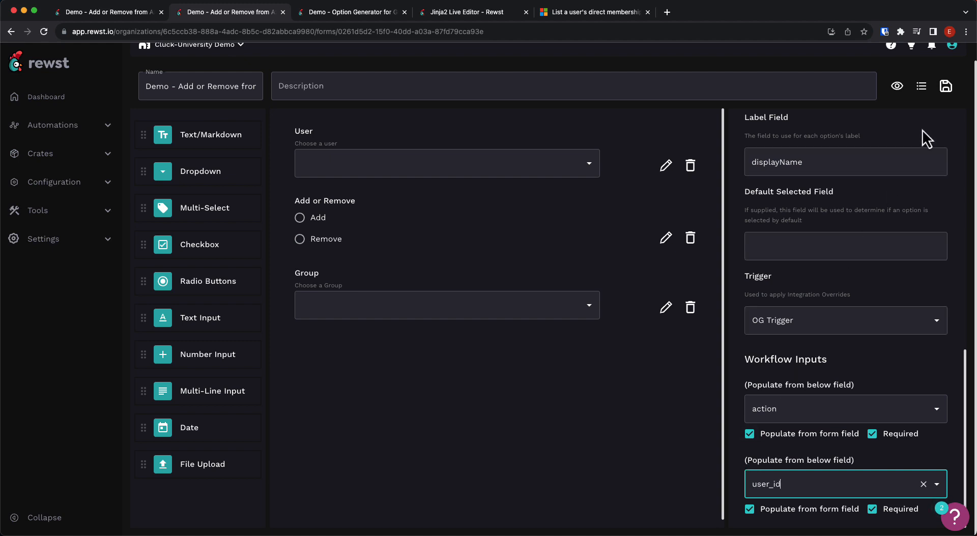
left_click(945, 86)
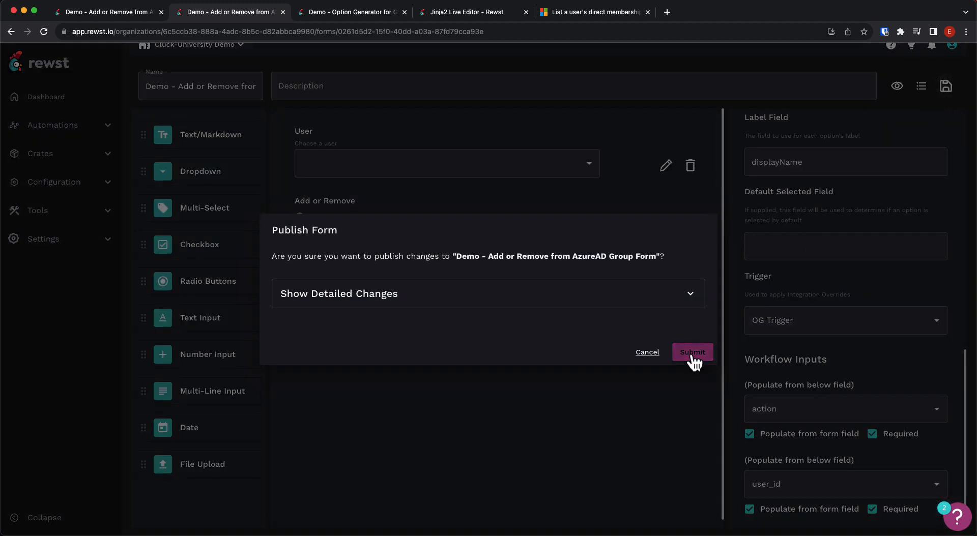
left_click(692, 353)
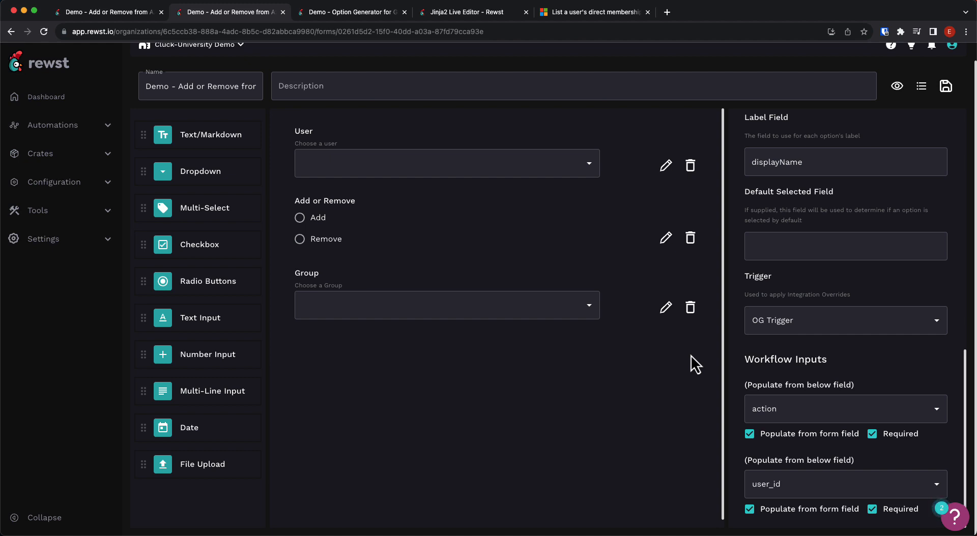
Step: Open the live form for Cluck-University Demo from the add/remove workflow's Form Trigger direct URLs
left_click(136, 16)
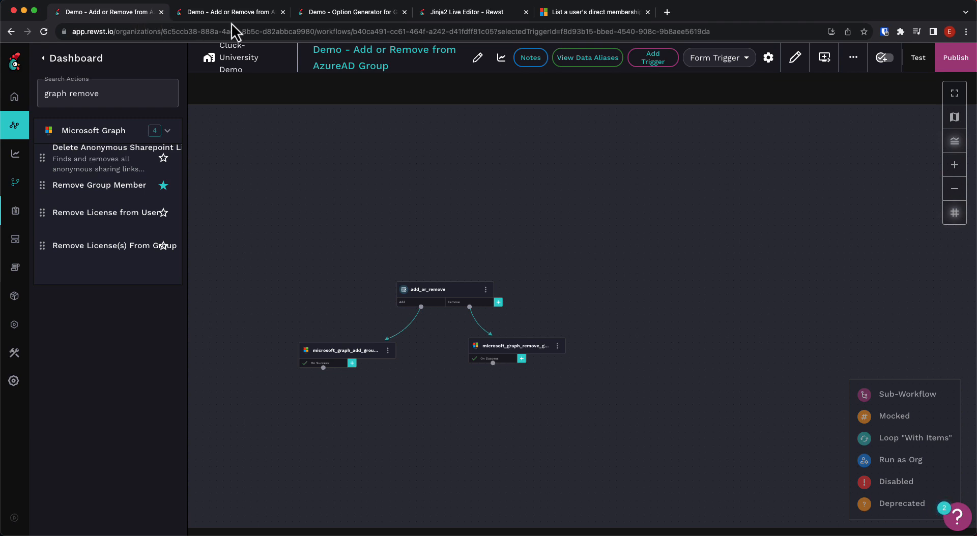
left_click(768, 59)
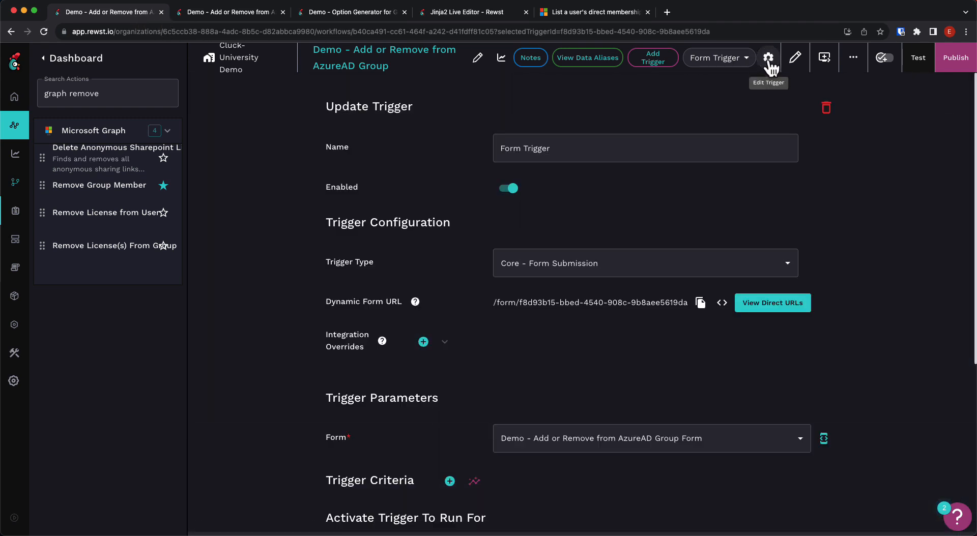
left_click(765, 304)
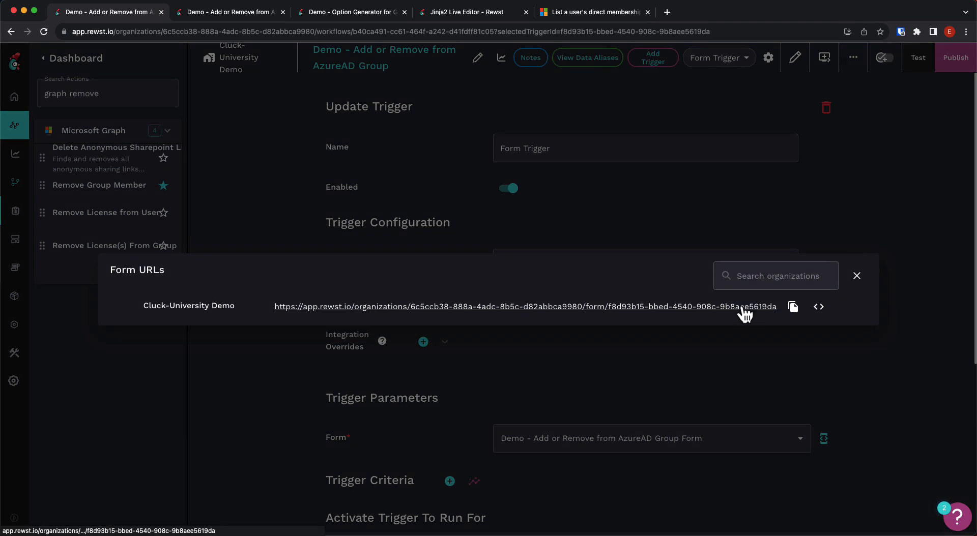
left_click(742, 307)
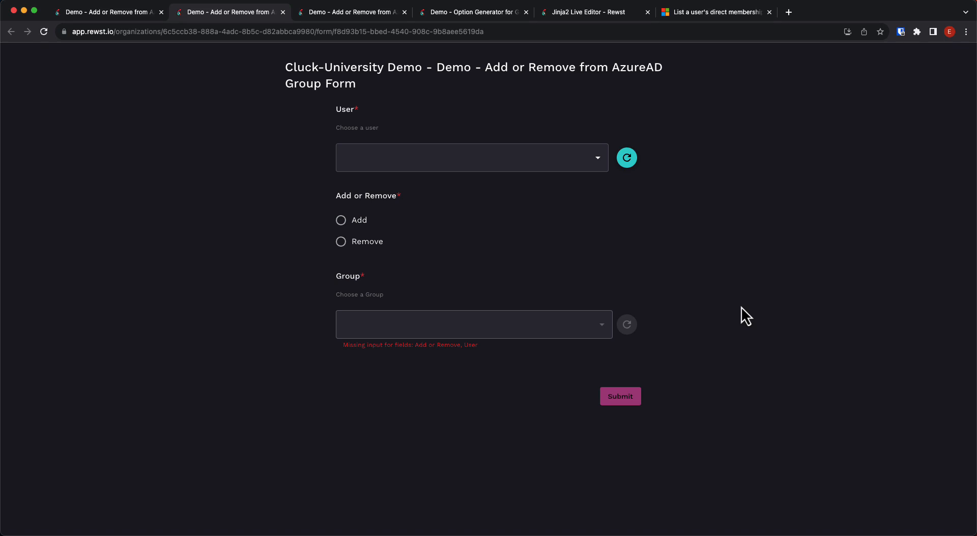
Step: Choose a test user in the User field and set Add or Remove to Remove
left_click(597, 158)
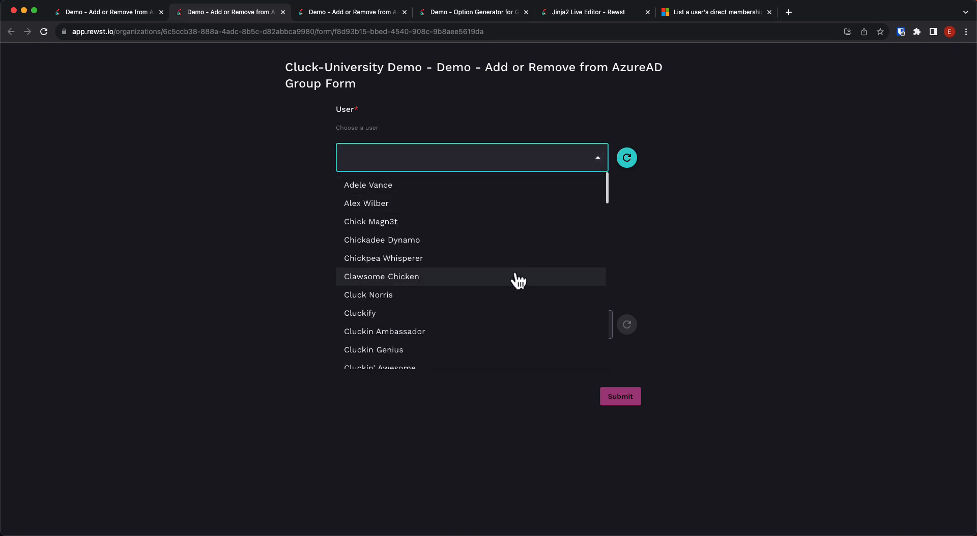
left_click(504, 295)
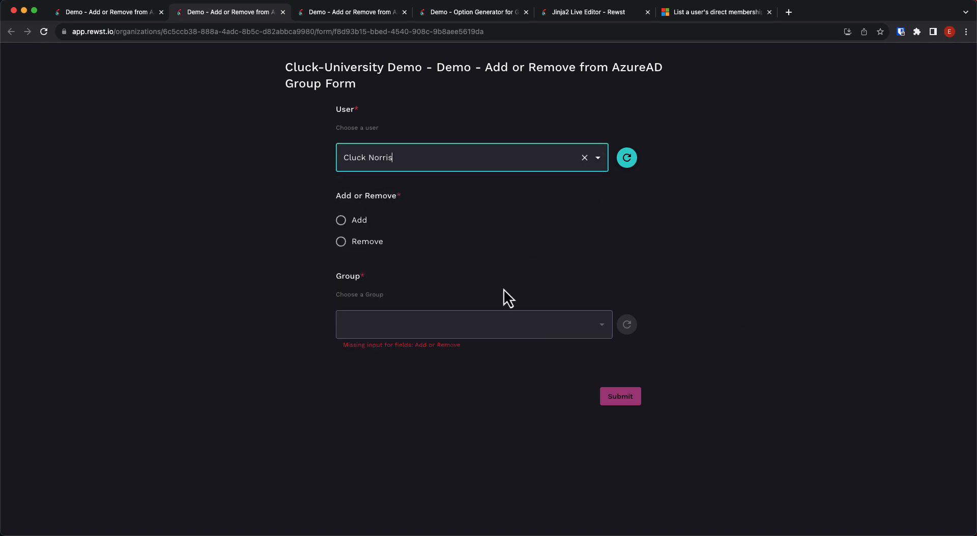
left_click(374, 244)
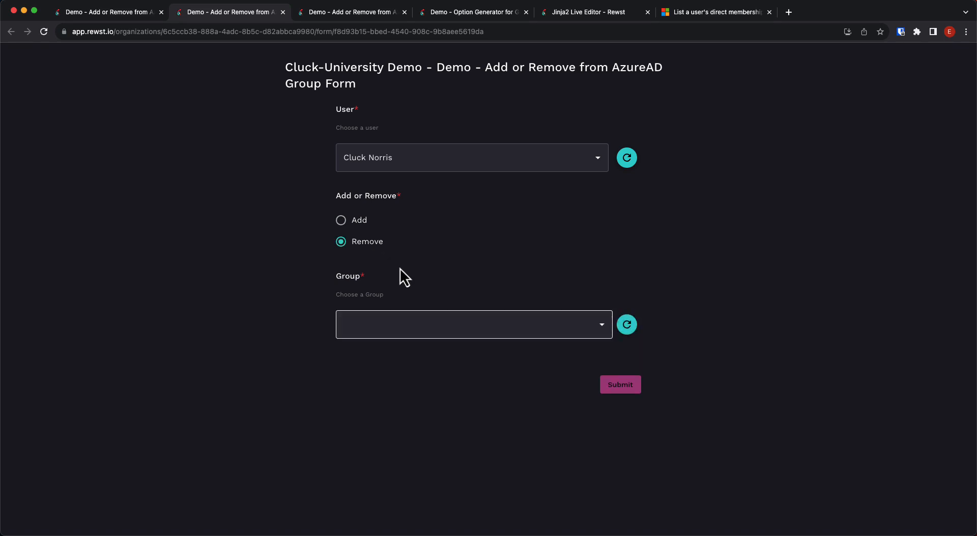
Step: Examine the full list of Group options offered for the Remove action, and close the list
left_click(466, 325)
scroll(476, 364, "down", 1)
scroll(475, 364, "down", 3)
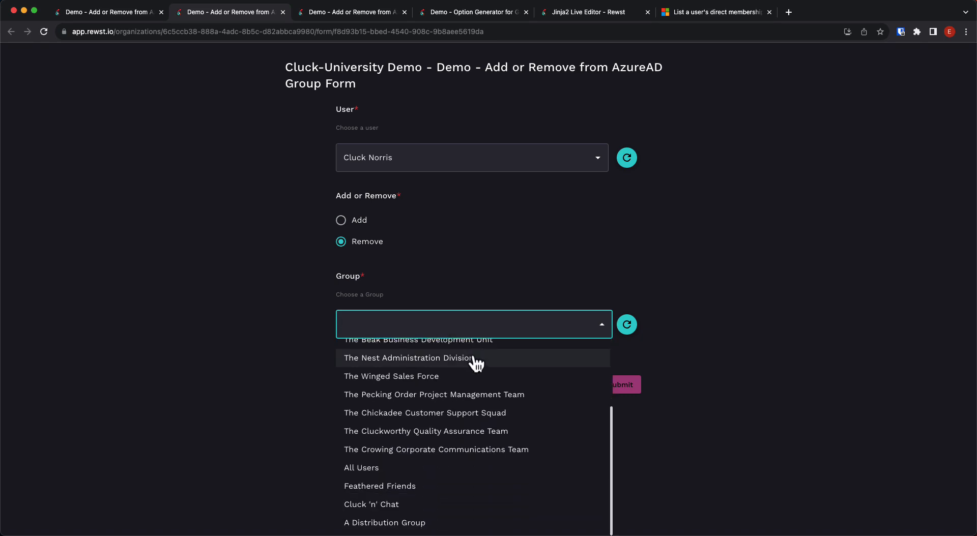
scroll(474, 435, "up", 4)
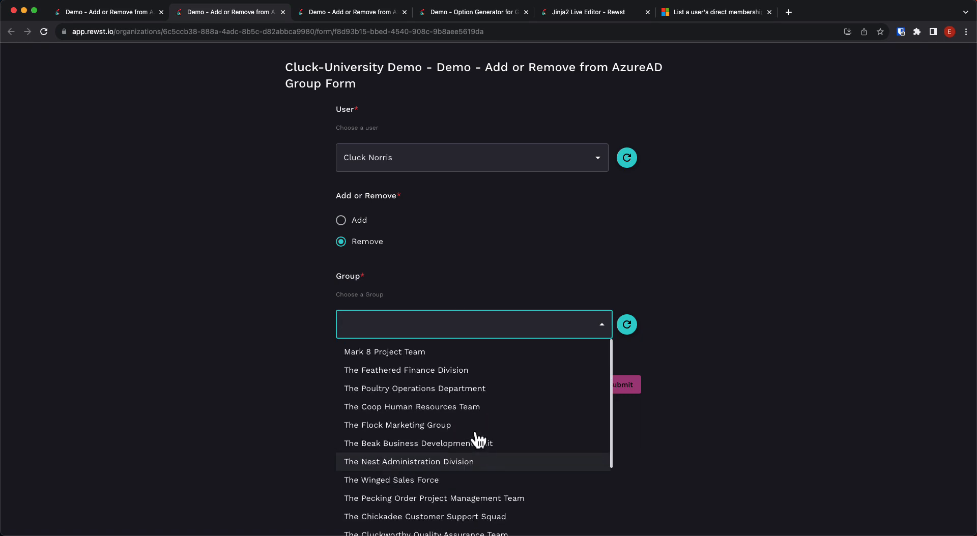
scroll(552, 464, "down", 2)
scroll(565, 467, "down", 2)
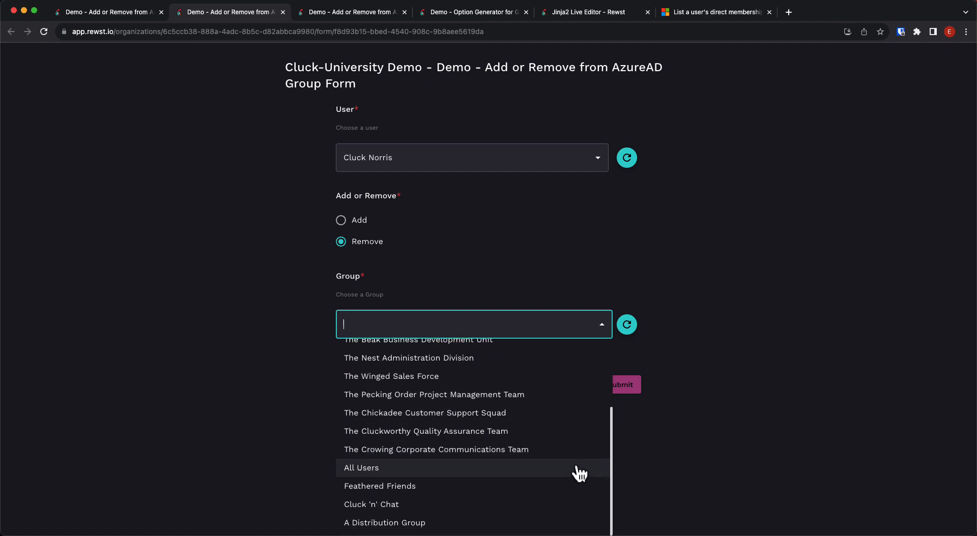
left_click(648, 466)
Step: Switch the form to Add and examine the full list of Group options offered for that action
left_click(367, 223)
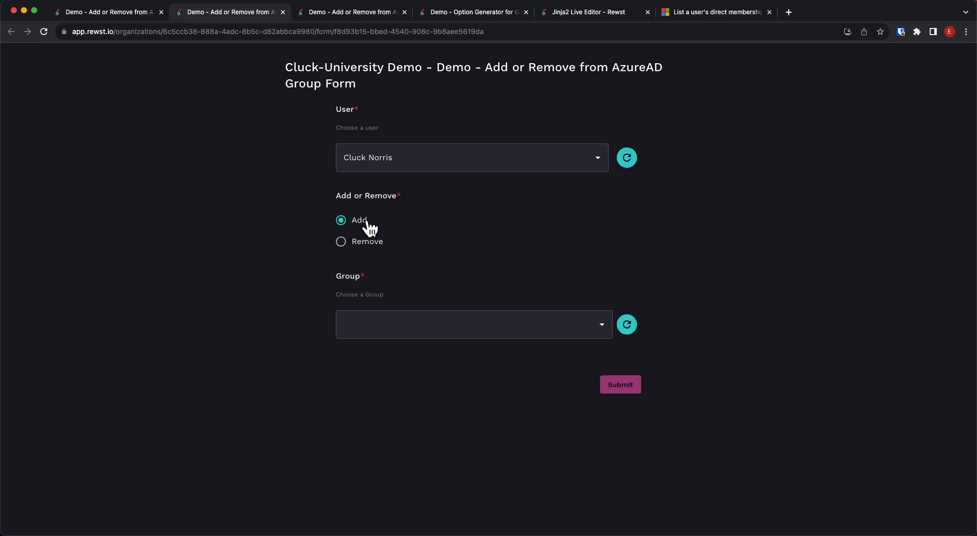
left_click(593, 324)
left_click(601, 330)
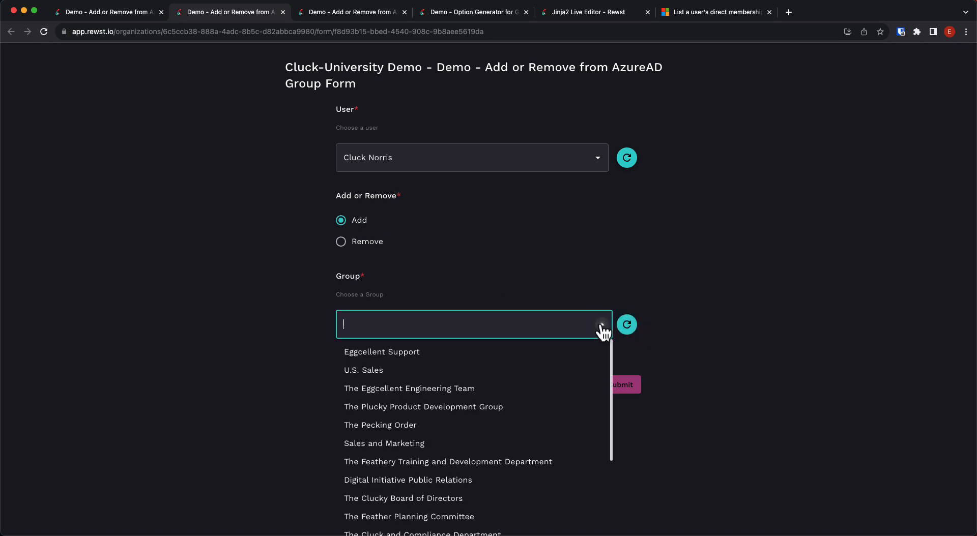
scroll(517, 425, "down", 3)
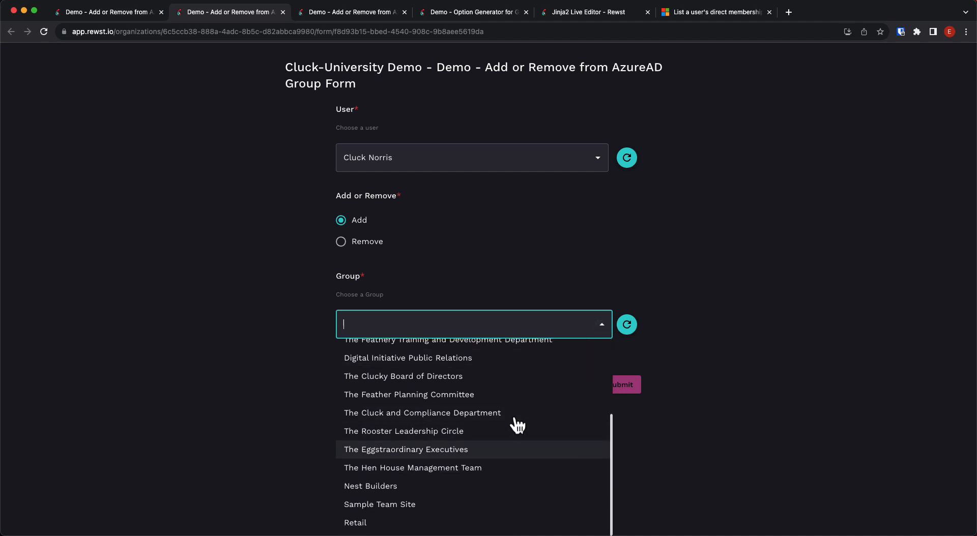
scroll(534, 508, "up", 3)
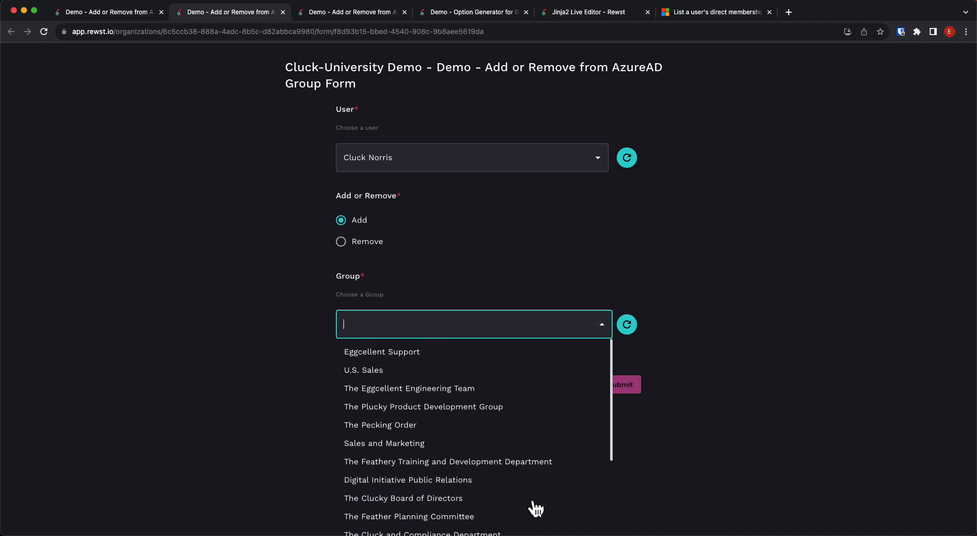
Step: Switch the form back to Remove and check whether All Users is among the Group options
left_click(358, 245)
left_click(567, 324)
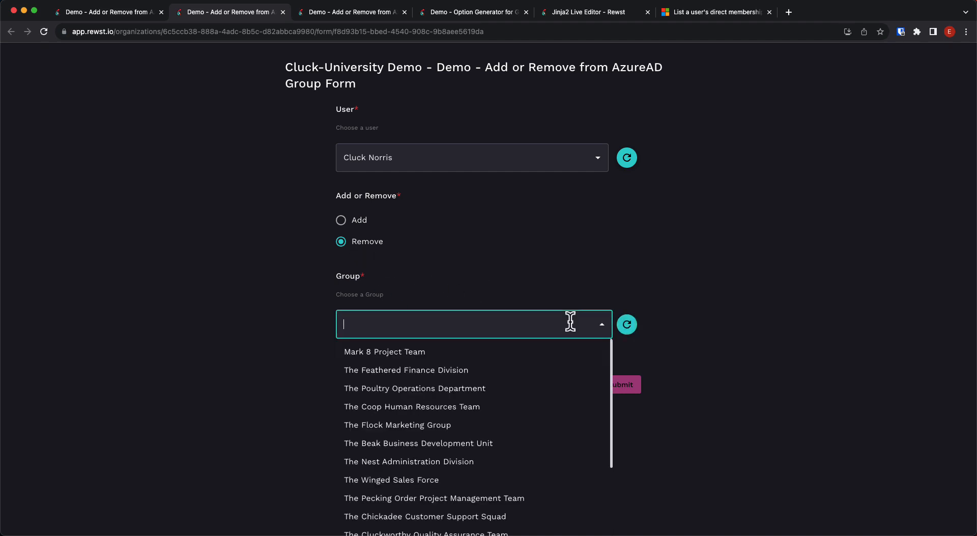
scroll(447, 506, "down", 5)
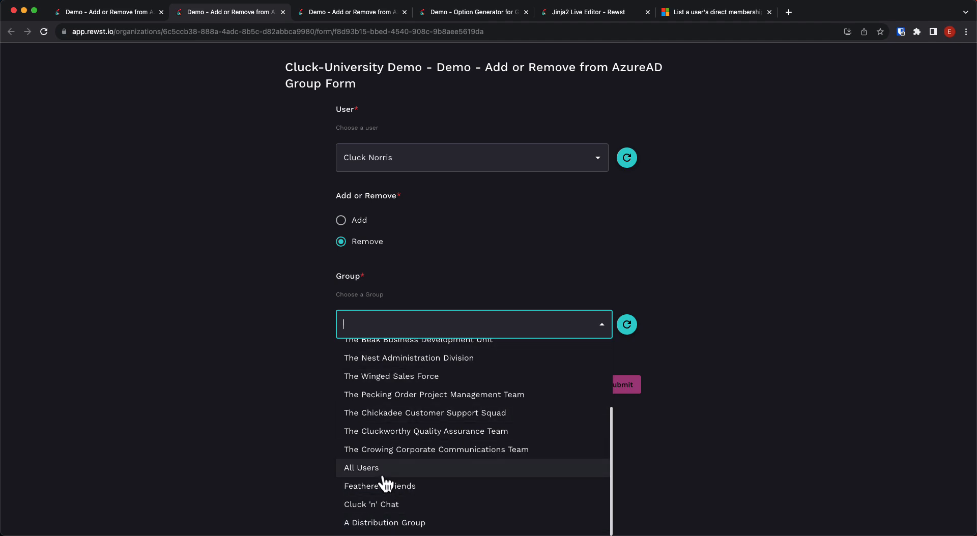
Step: Set Add or Remove to Add and search the Group options for "all" and "All"
left_click(360, 225)
left_click(445, 323)
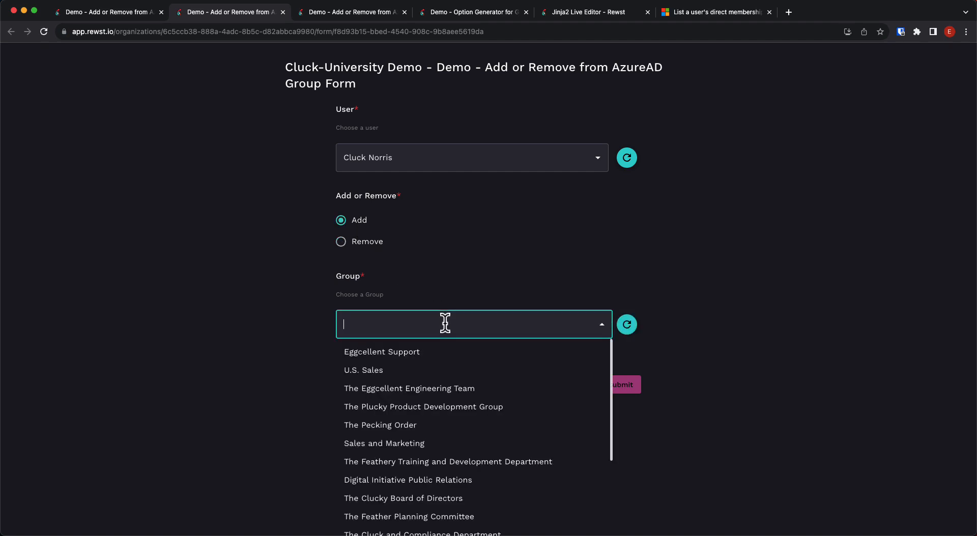
type("all")
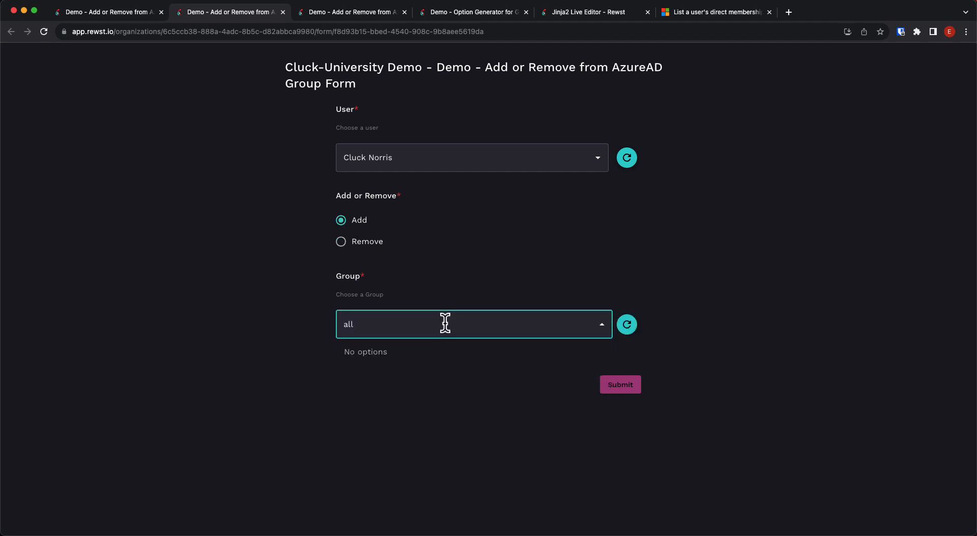
key("BackSpace")
key("BackSpace")
key("BackSpace")
type("All")
left_click(465, 285)
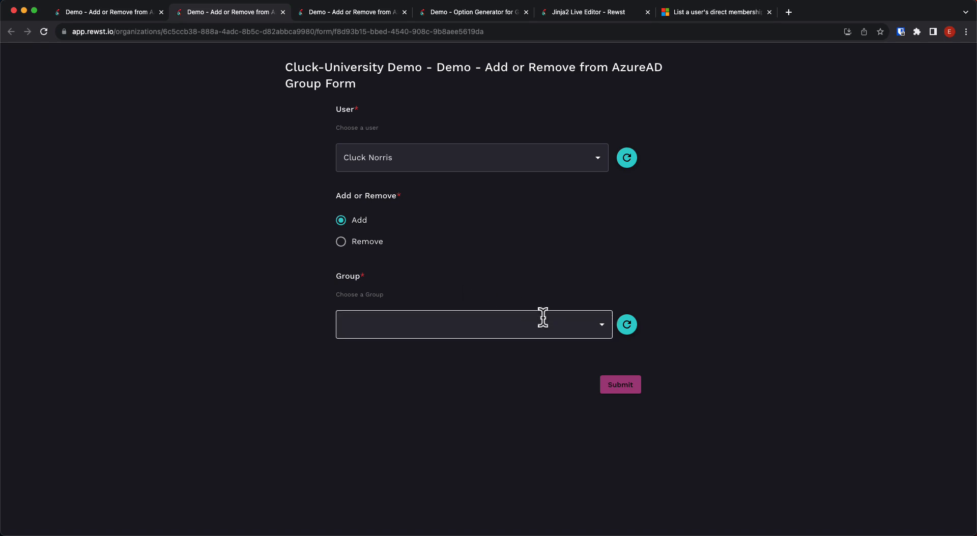
Step: Reopen the Group options for the Add action
left_click(557, 323)
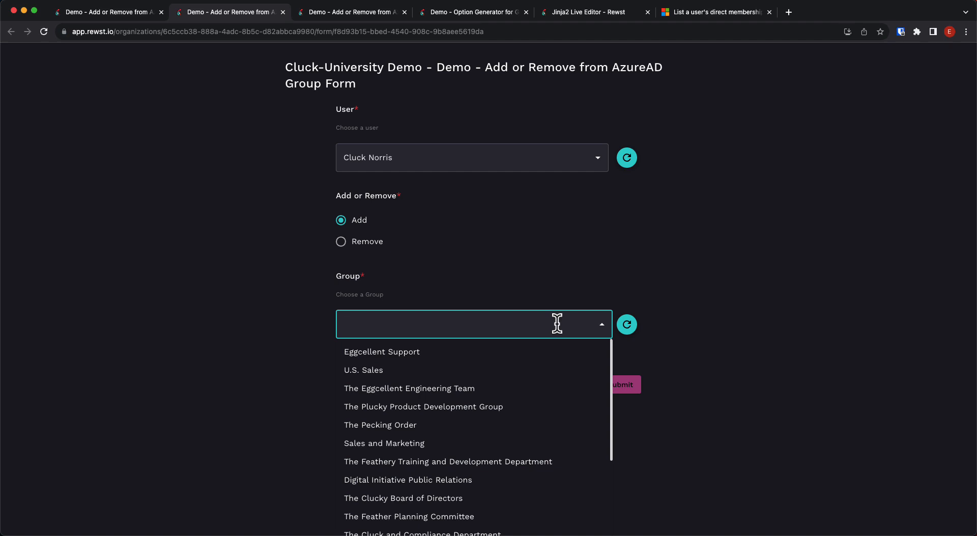